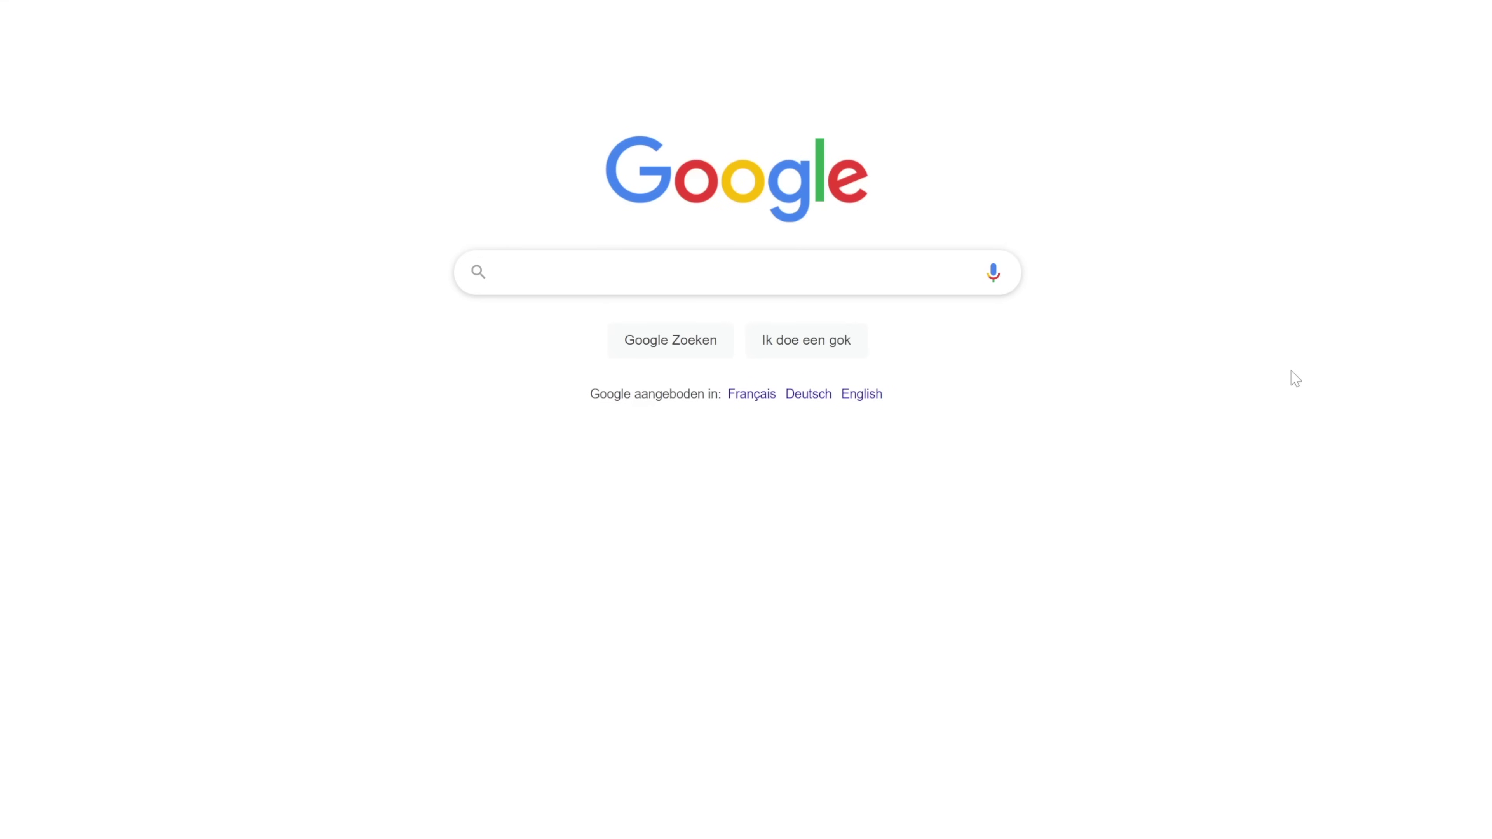
Search for obs studio and download the Windows version from obsproject.com.
text(obs studio)
key(Return)
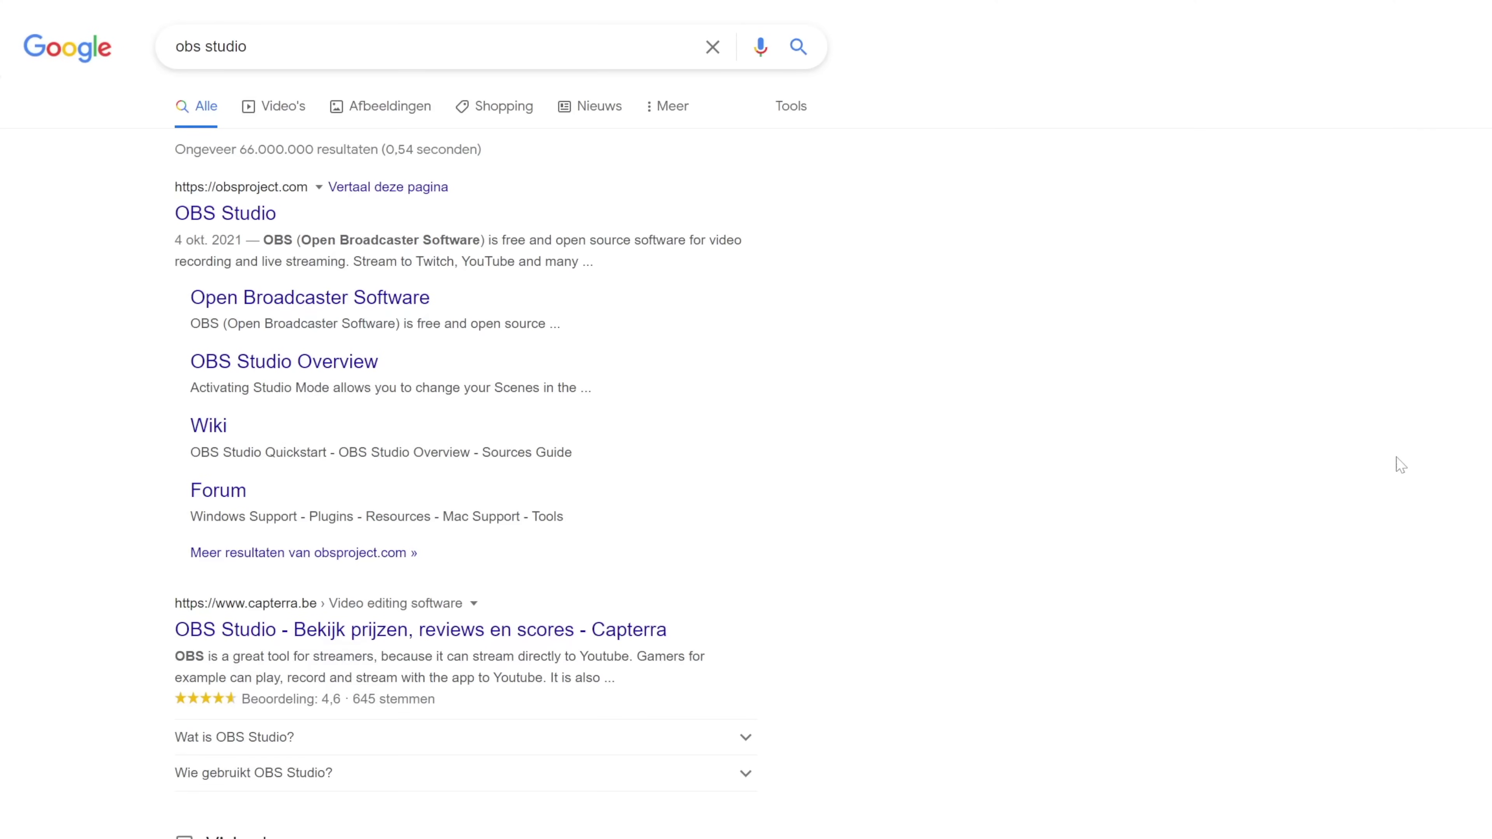
click(244, 223)
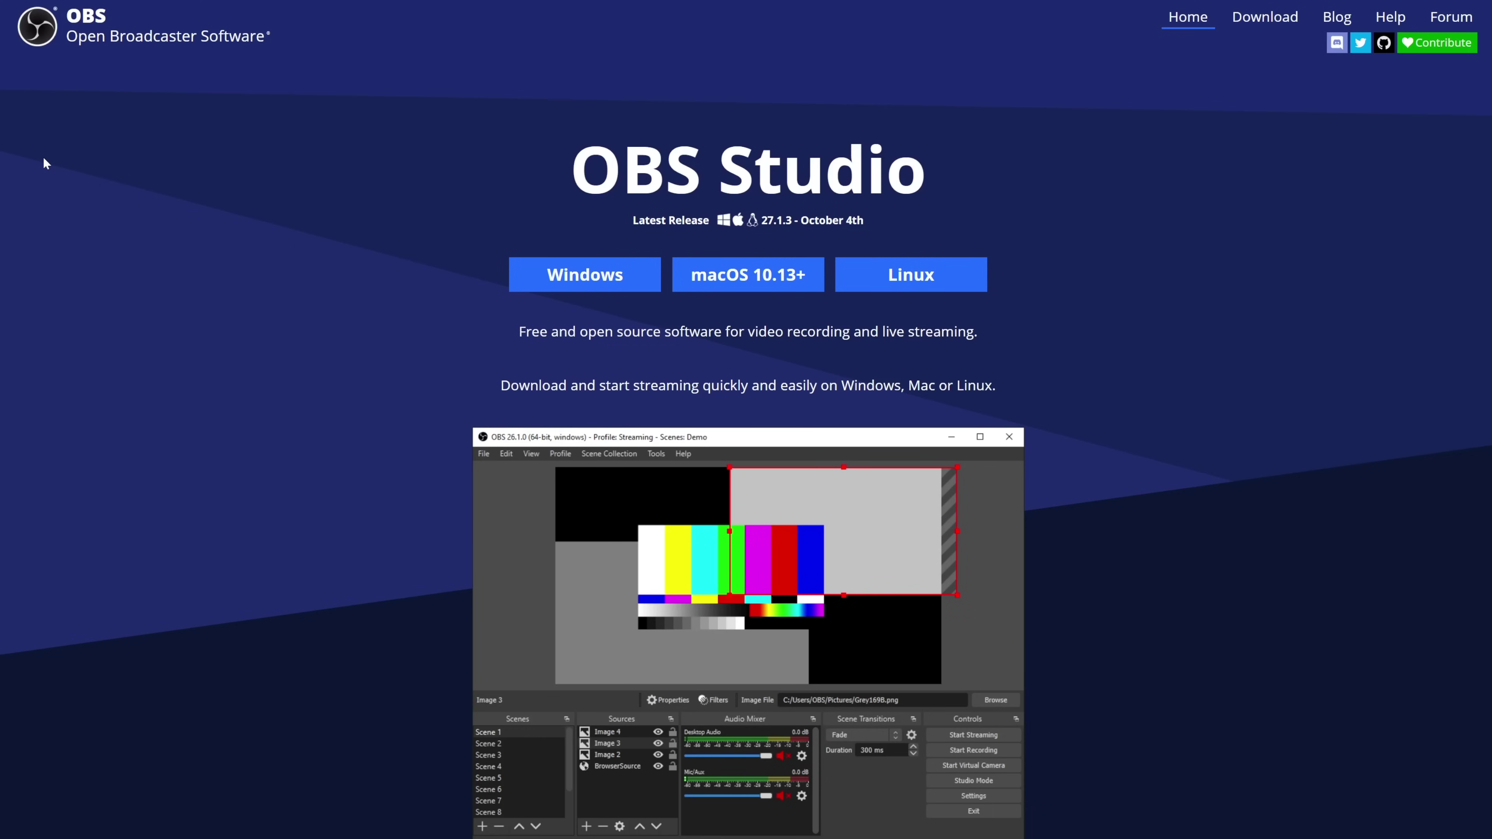
click(579, 277)
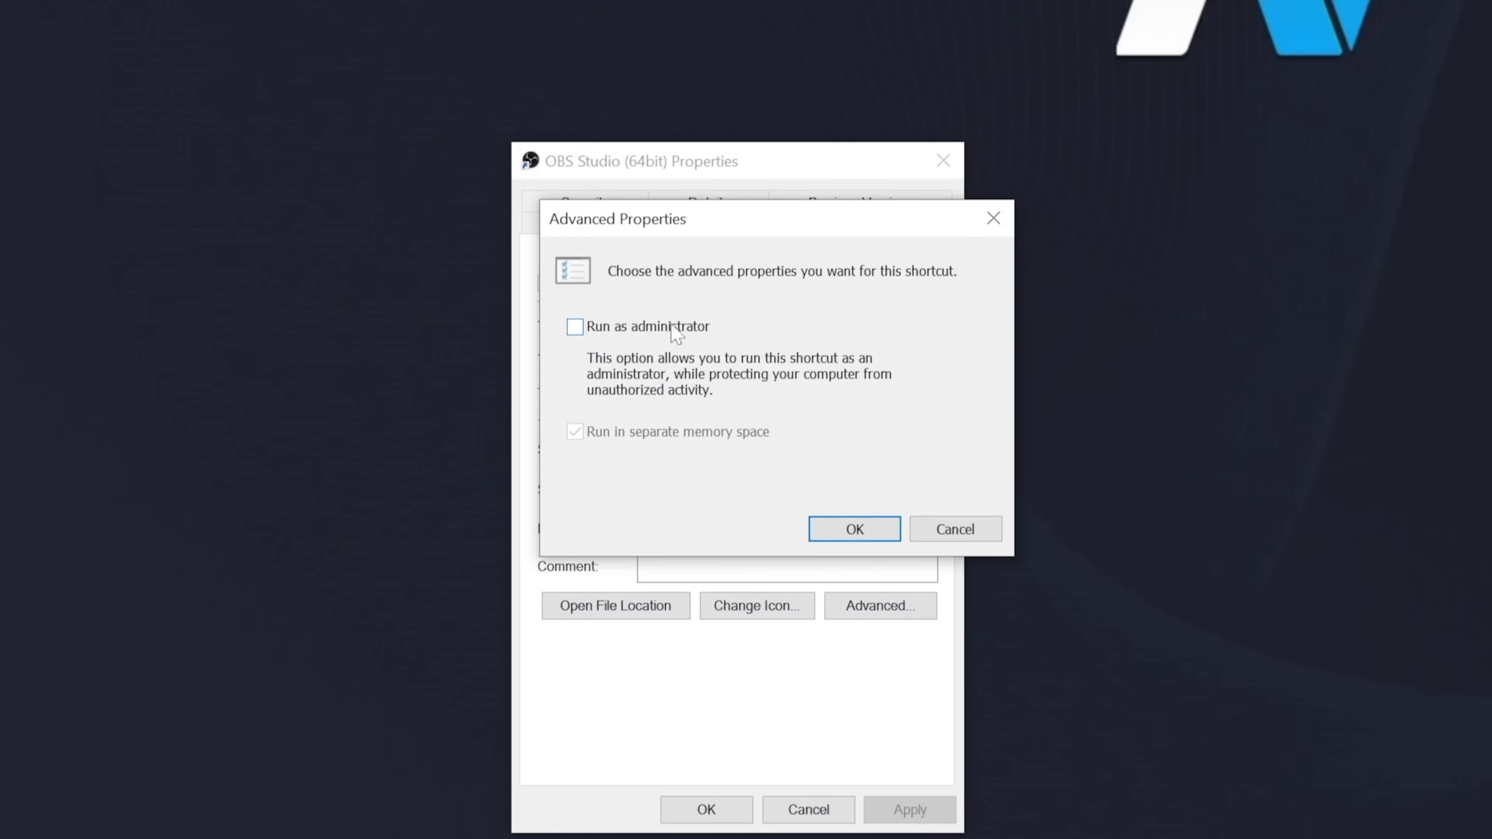
Confirm the OBS shortcut's advanced properties with Run as administrator enabled.
click(853, 525)
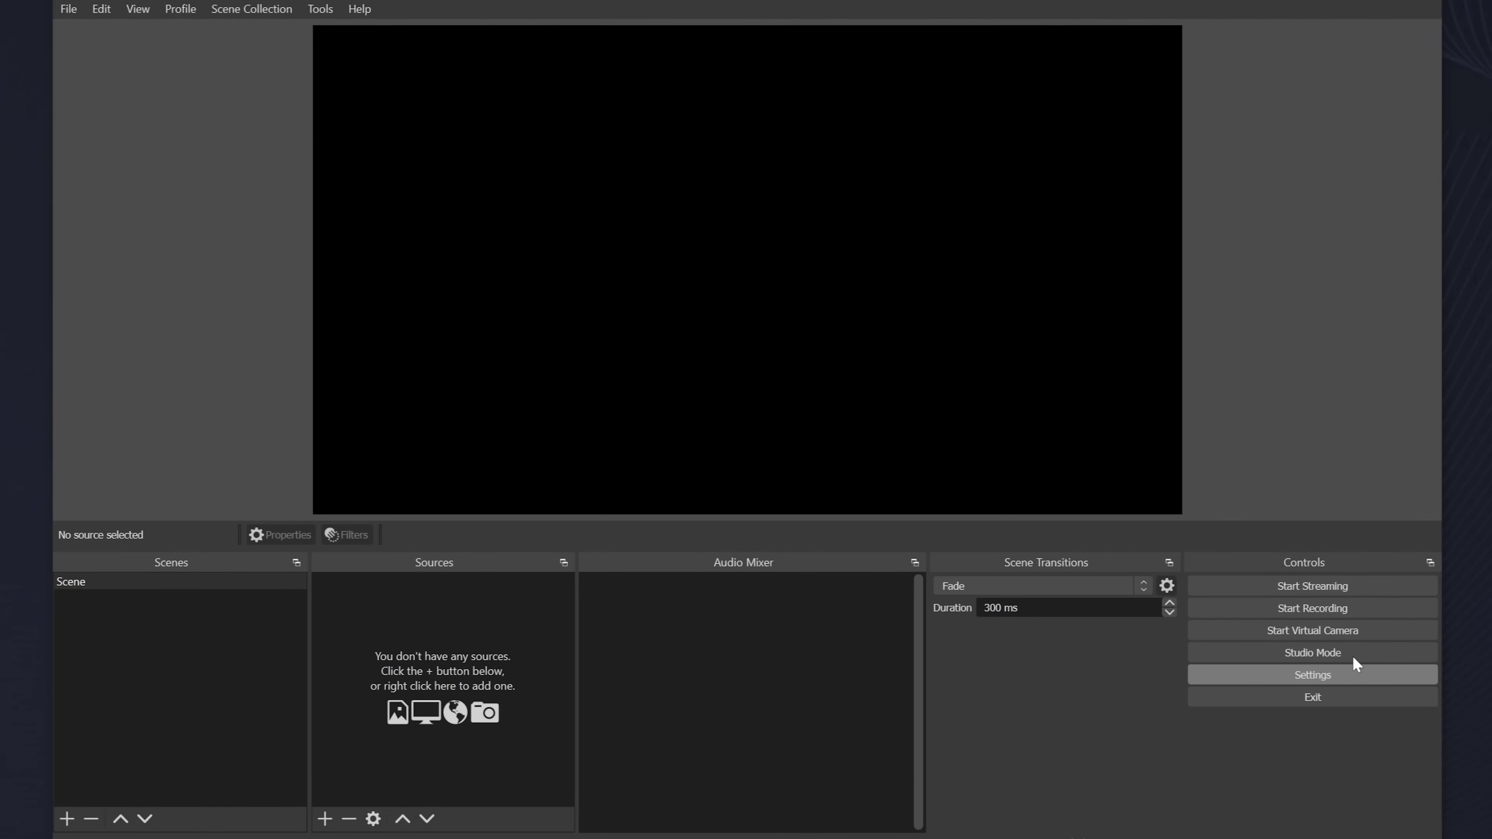
Open OBS Settings on the Video page, showing 1920x1080 base and 1280x720 output at 30 FPS.
click(1352, 664)
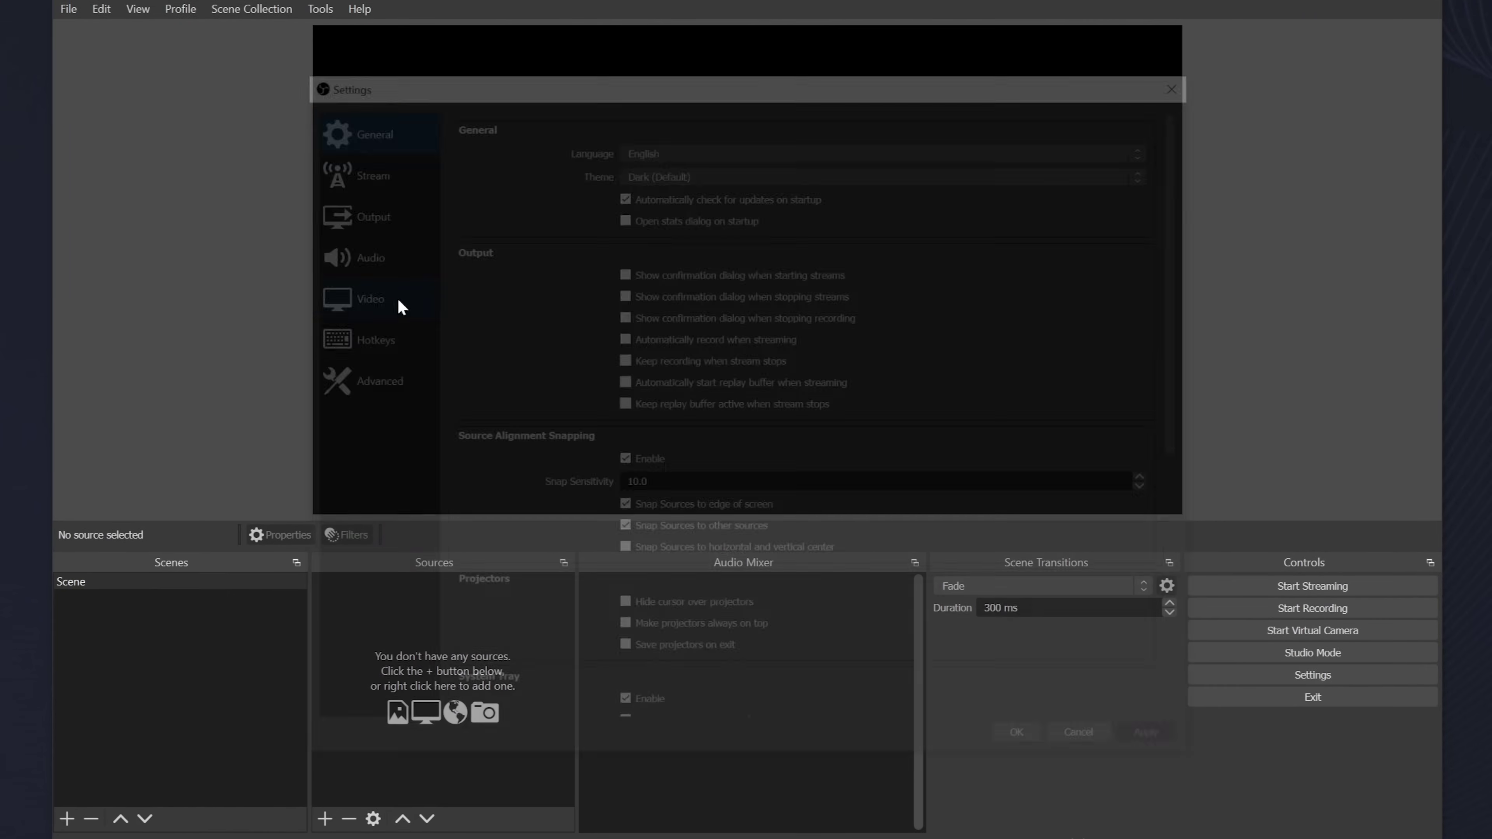
click(385, 224)
click(356, 307)
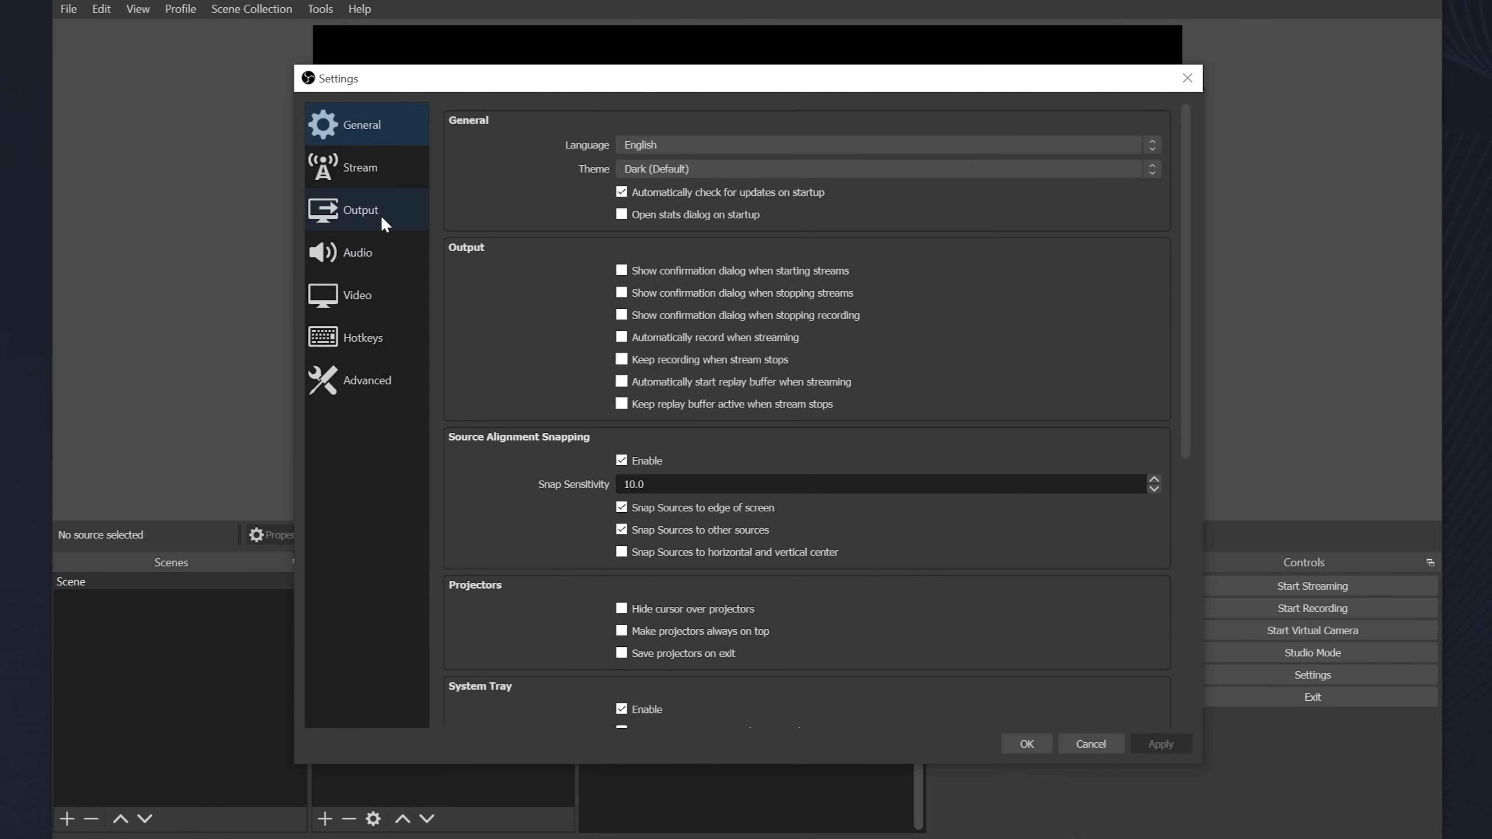
Set video to 1920x1080 base and output resolution at 60 FPS.
click(368, 304)
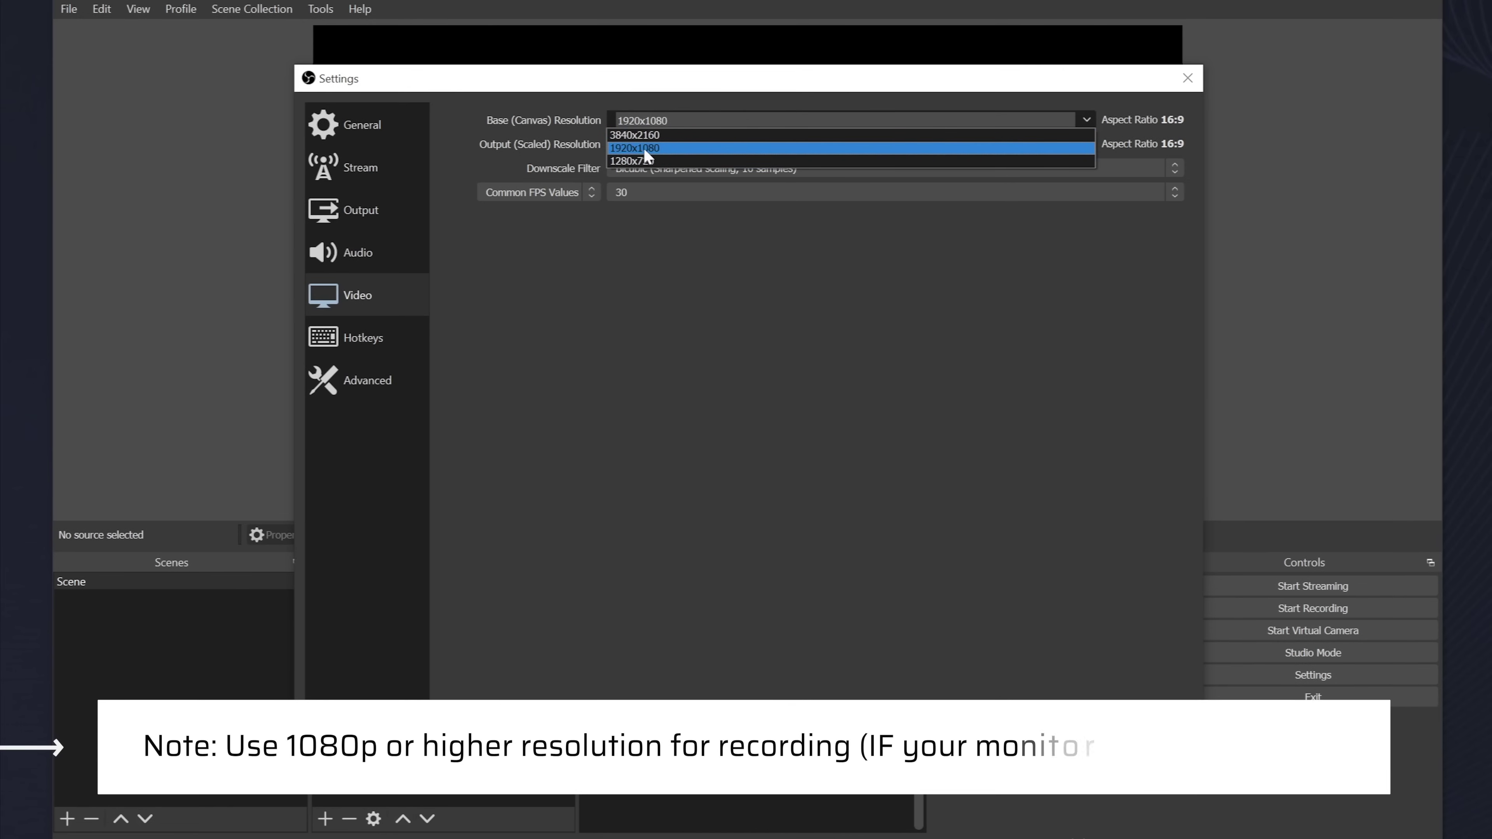
click(668, 134)
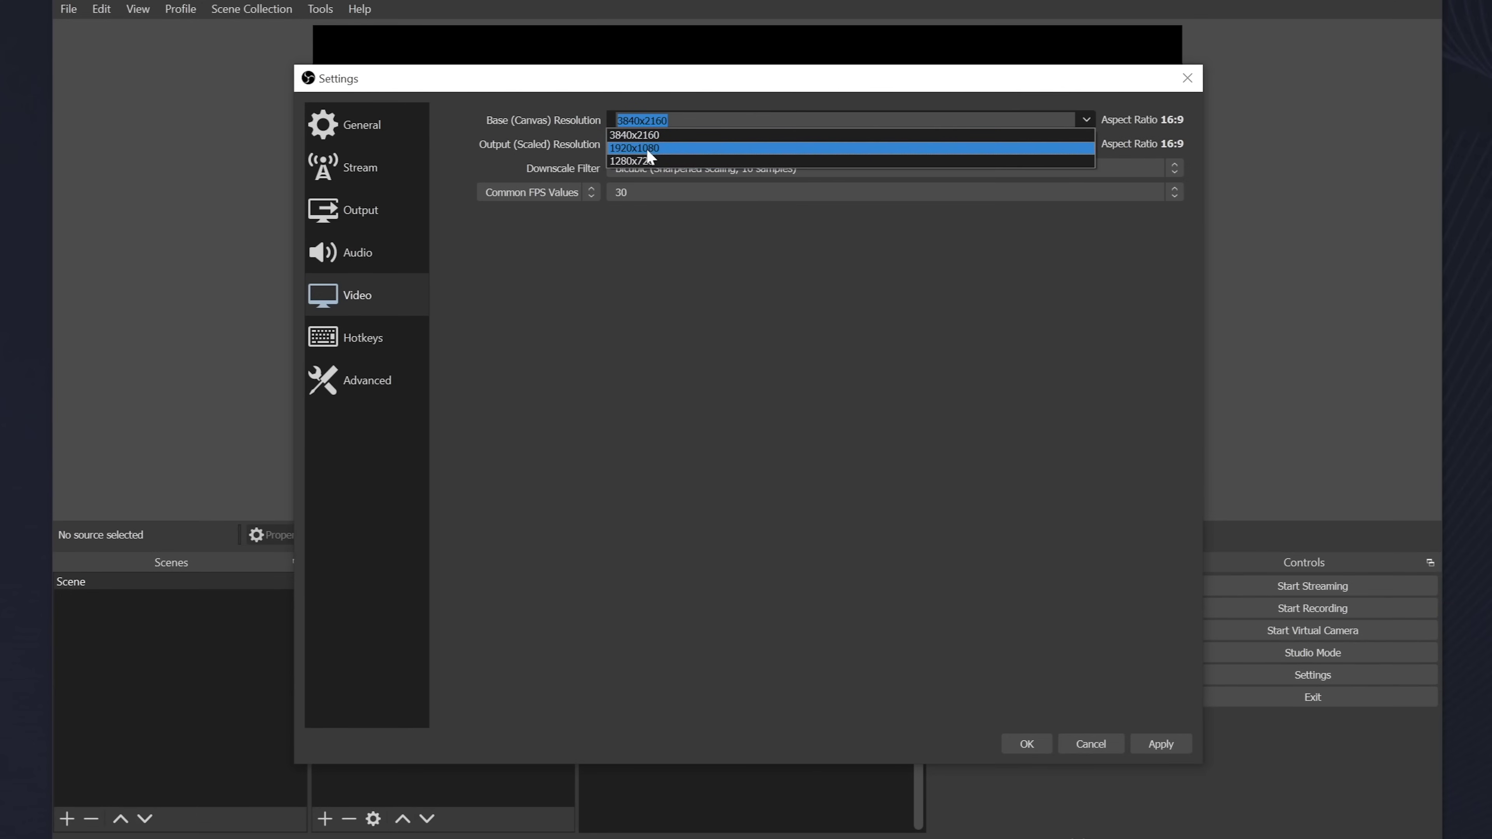
click(1086, 145)
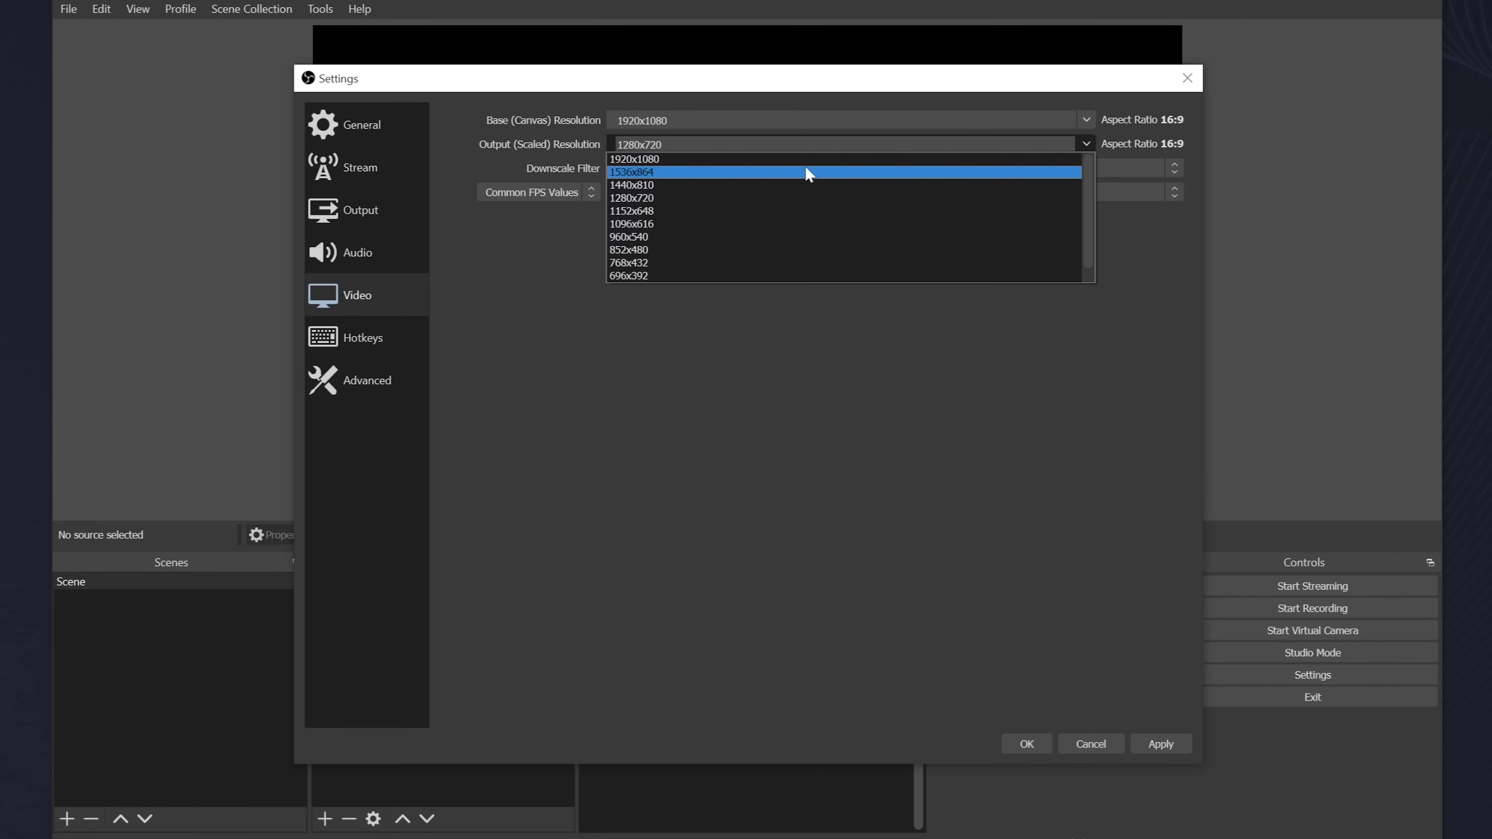
click(765, 160)
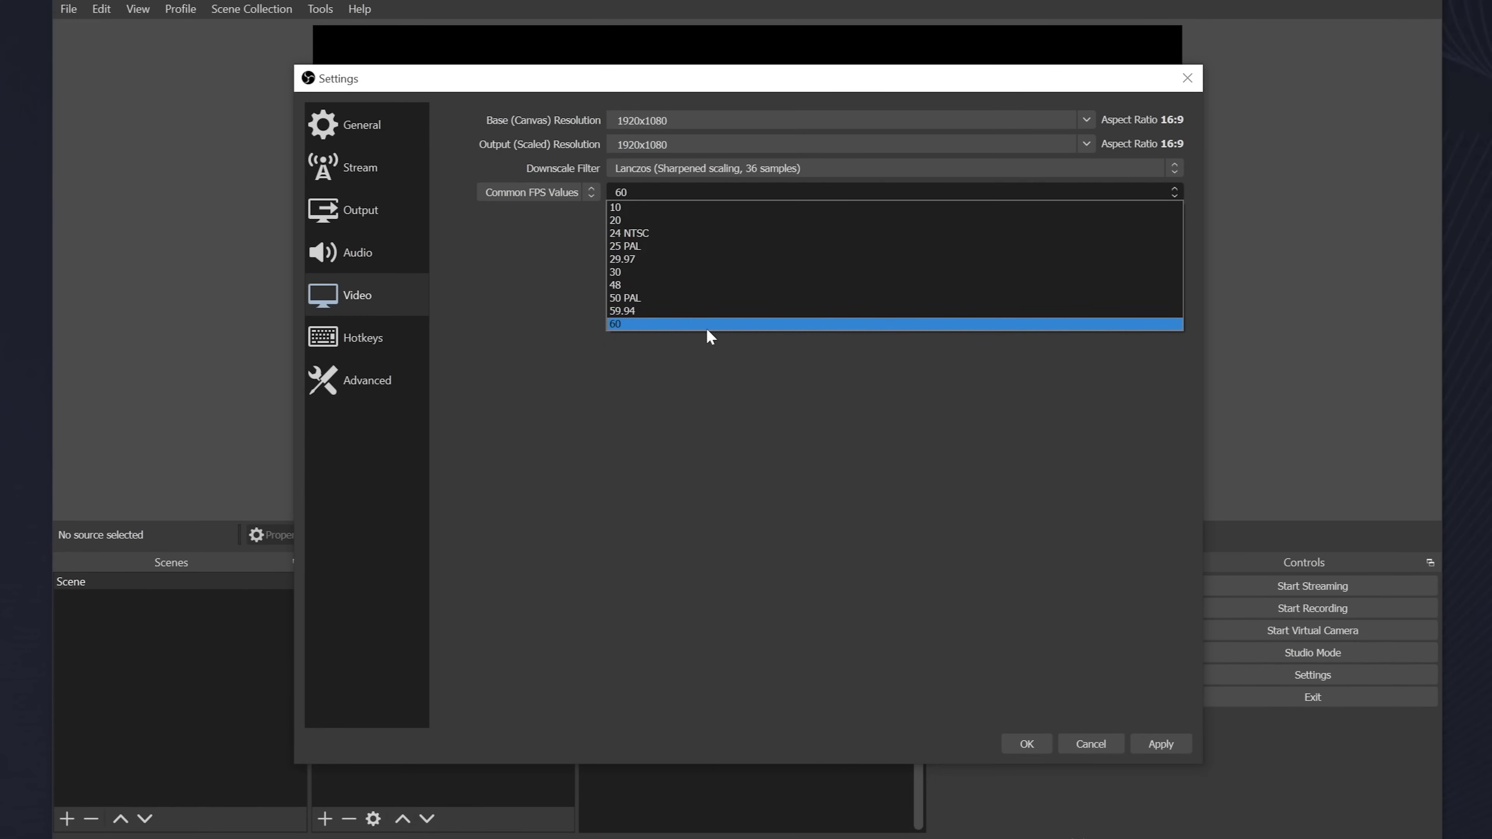
click(664, 270)
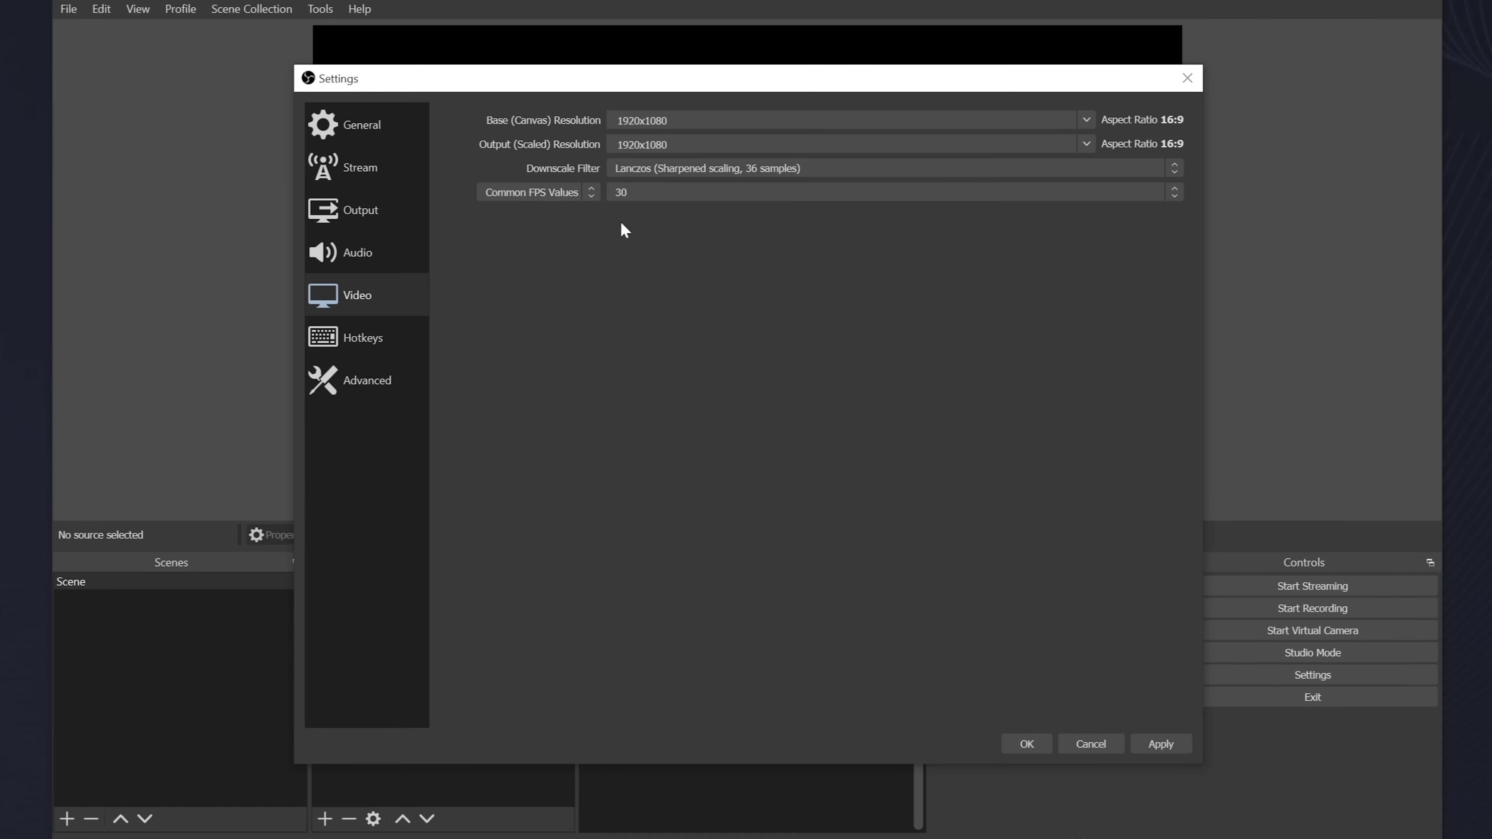
click(642, 199)
click(641, 324)
click(350, 216)
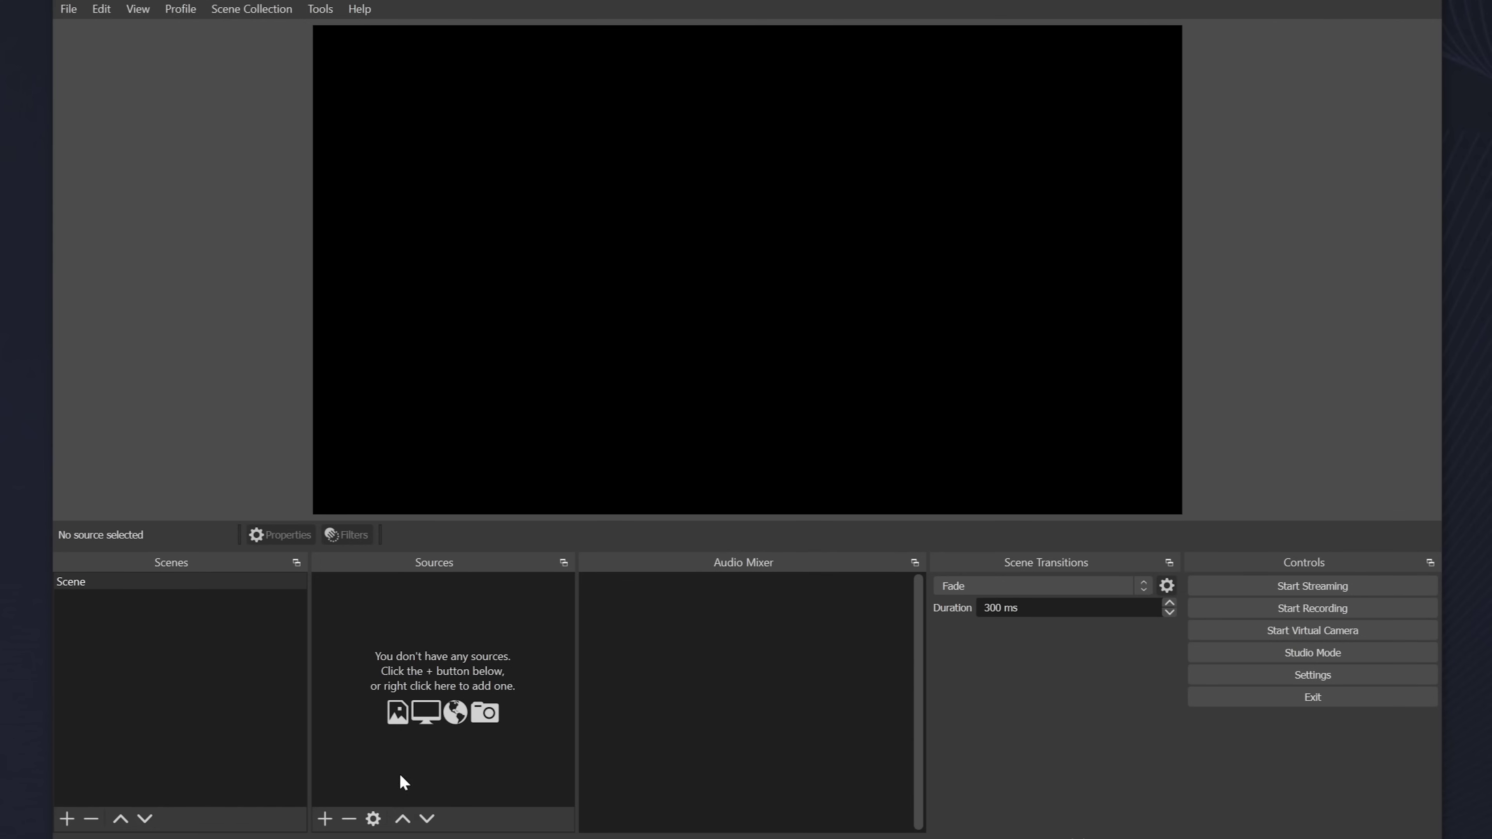
Add a Game Capture source named minecraft capturing the Minecraft 1.18.1 Singleplayer window.
click(325, 818)
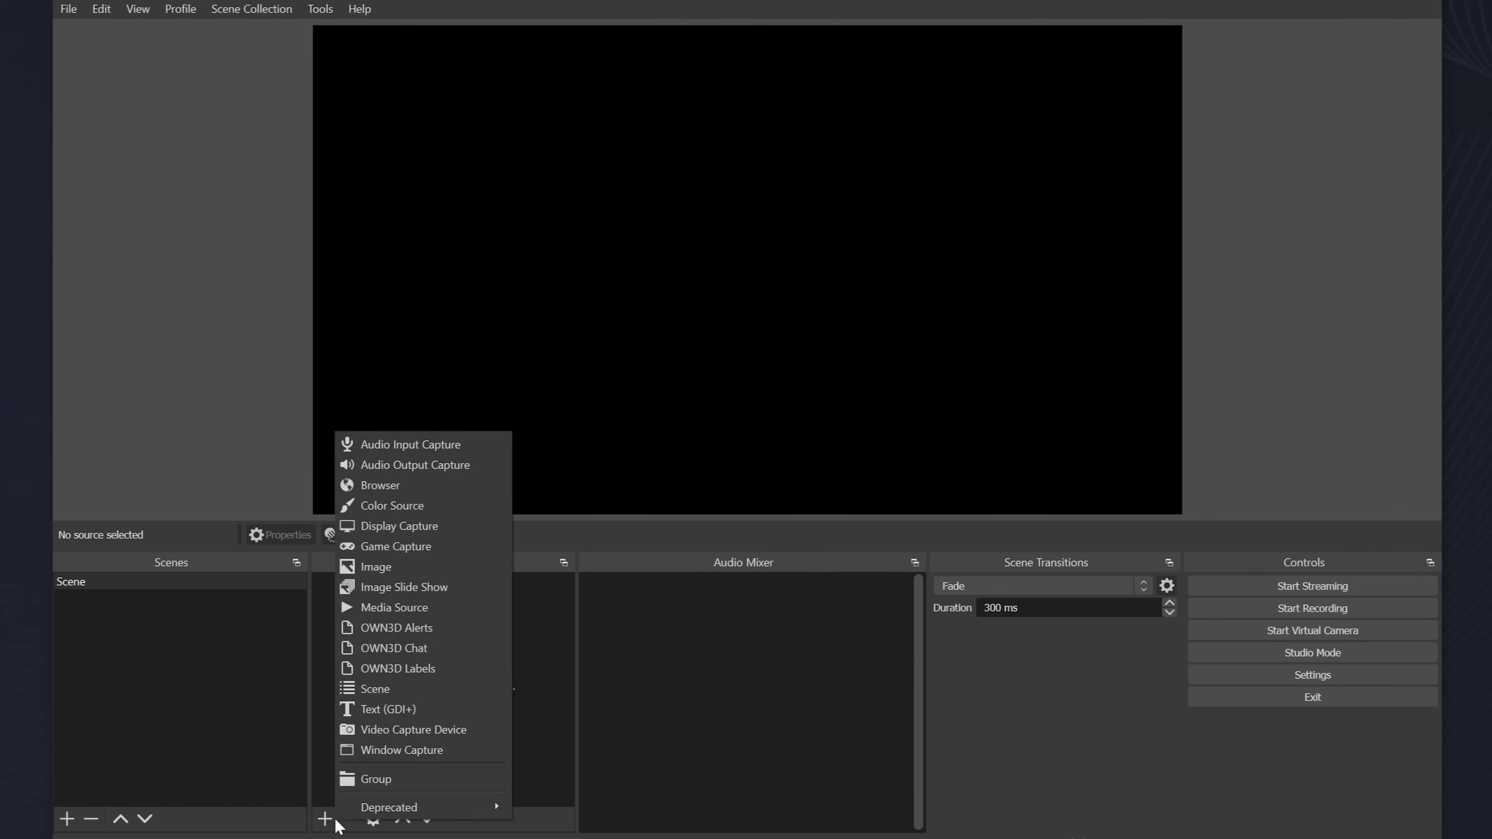
click(405, 546)
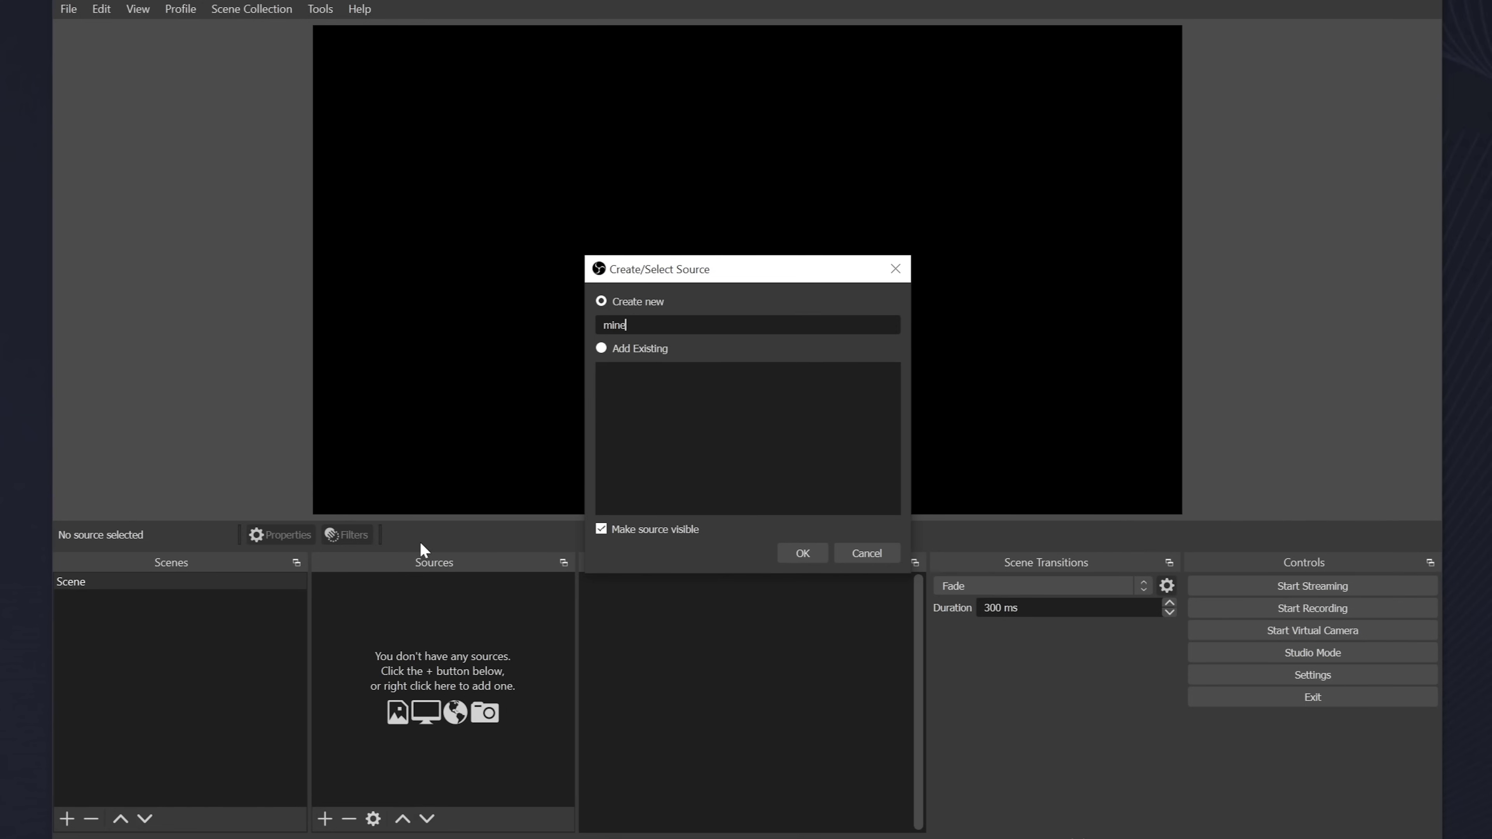
click(804, 553)
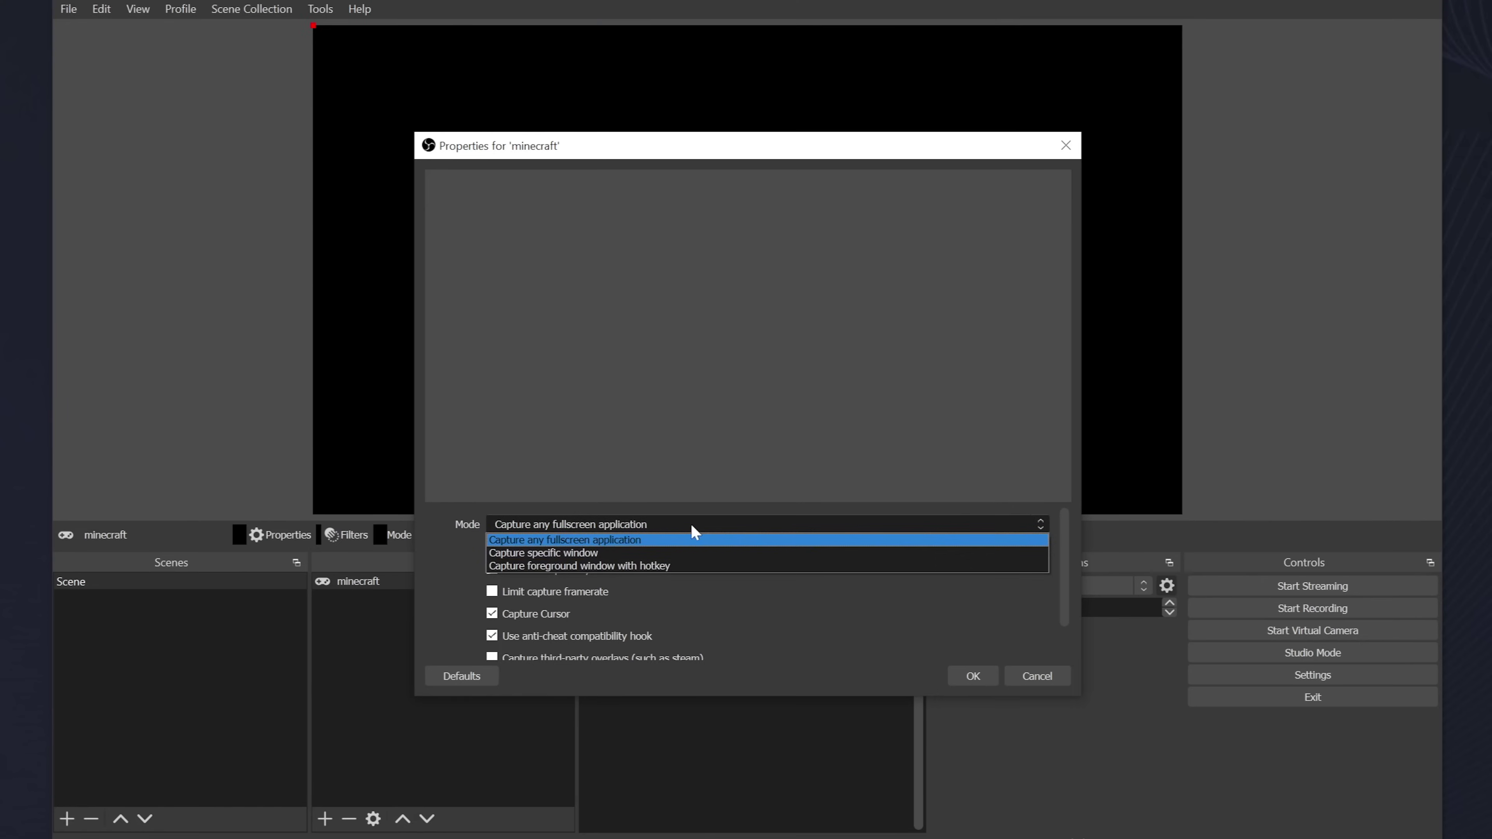
click(587, 554)
click(586, 510)
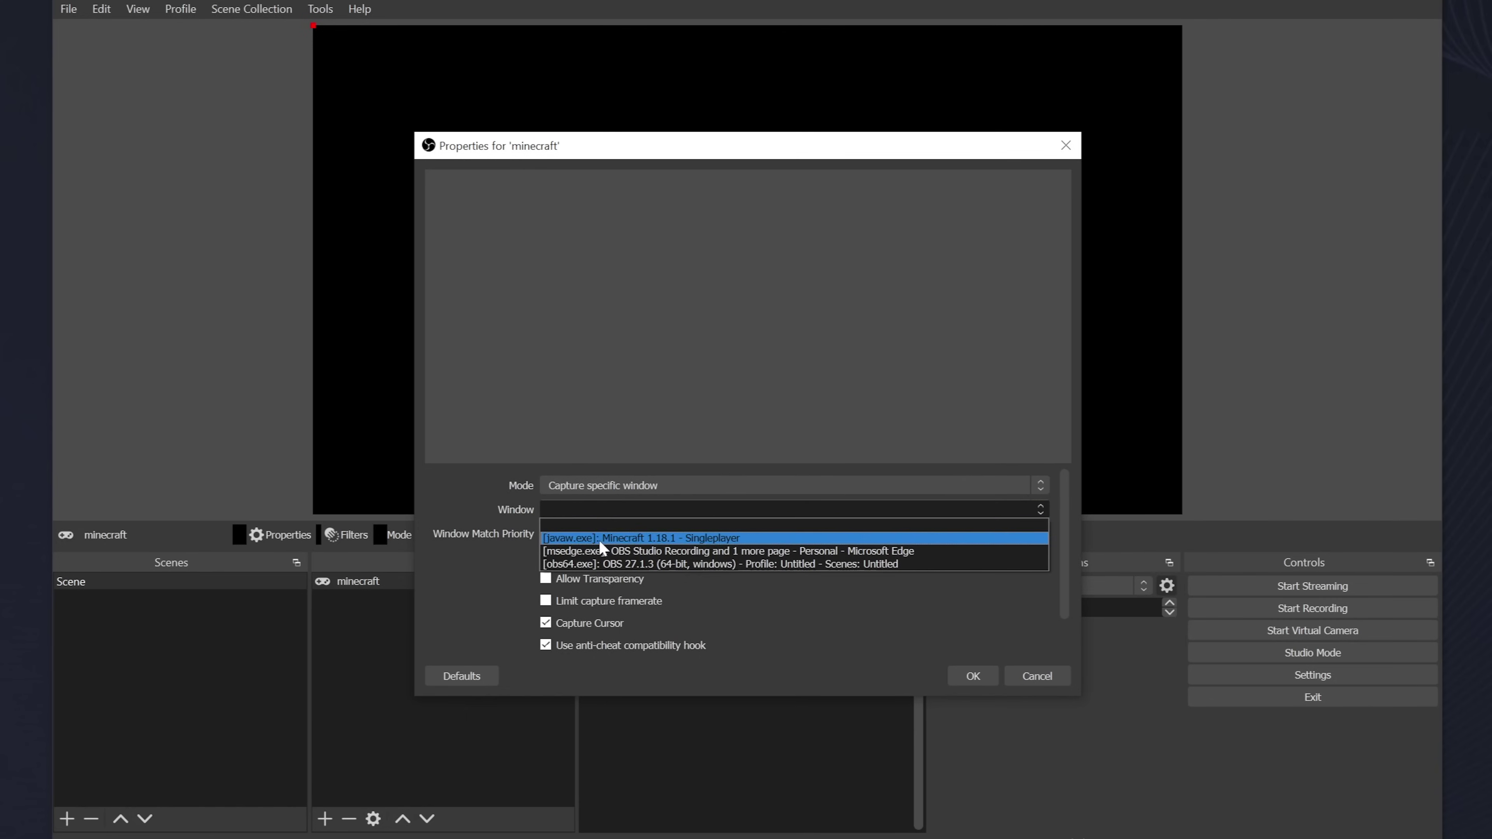
click(651, 538)
click(977, 677)
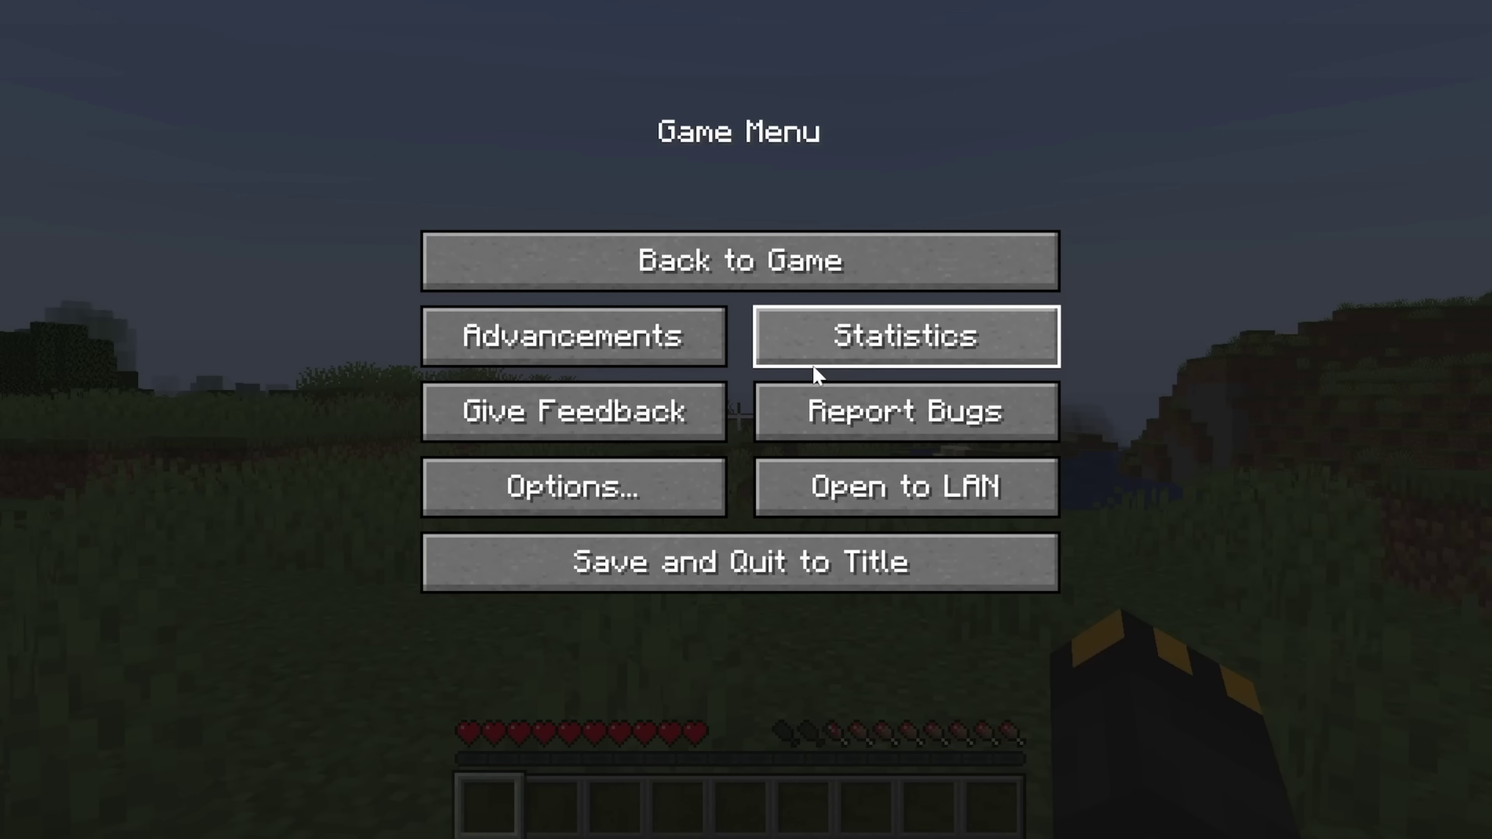
Resume the game, then shrink the Minecraft capture and move it to the preview centre.
key(Escape)
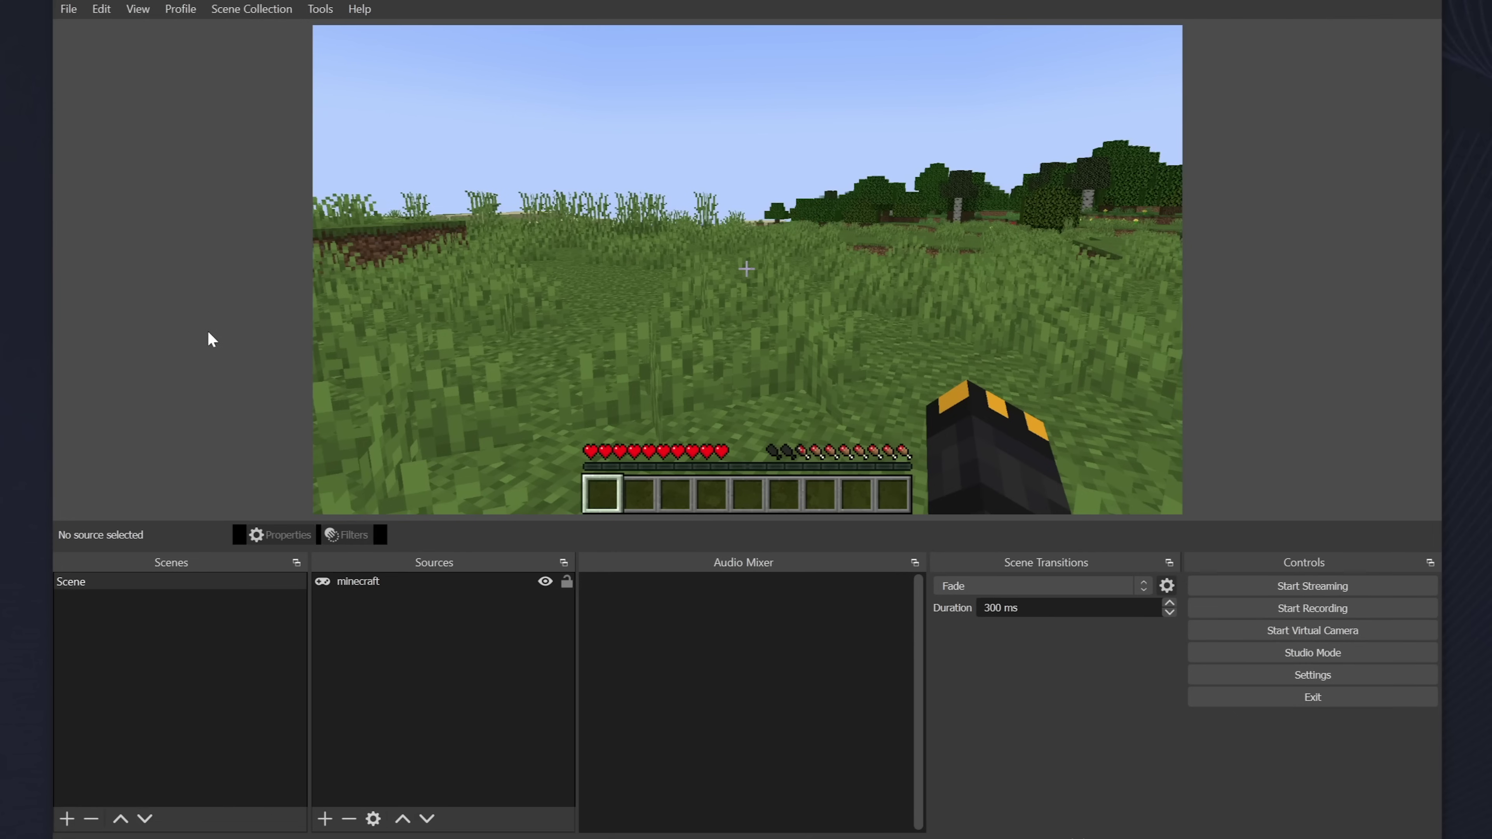
mouse_move(532, 347)
mouse_down()
mouse_move(566, 396)
mouse_move(515, 336)
mouse_up()
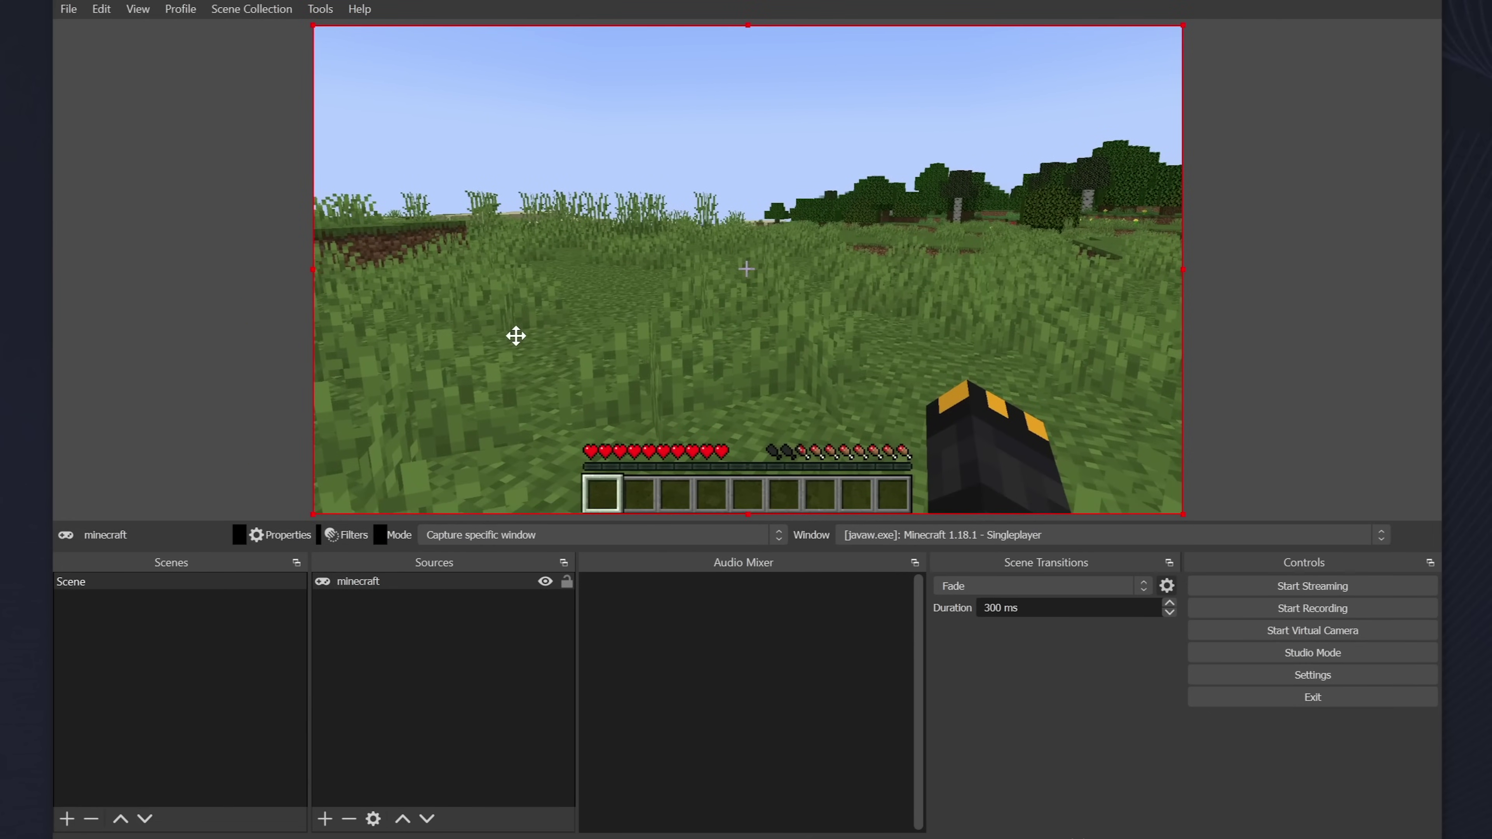
click(120, 353)
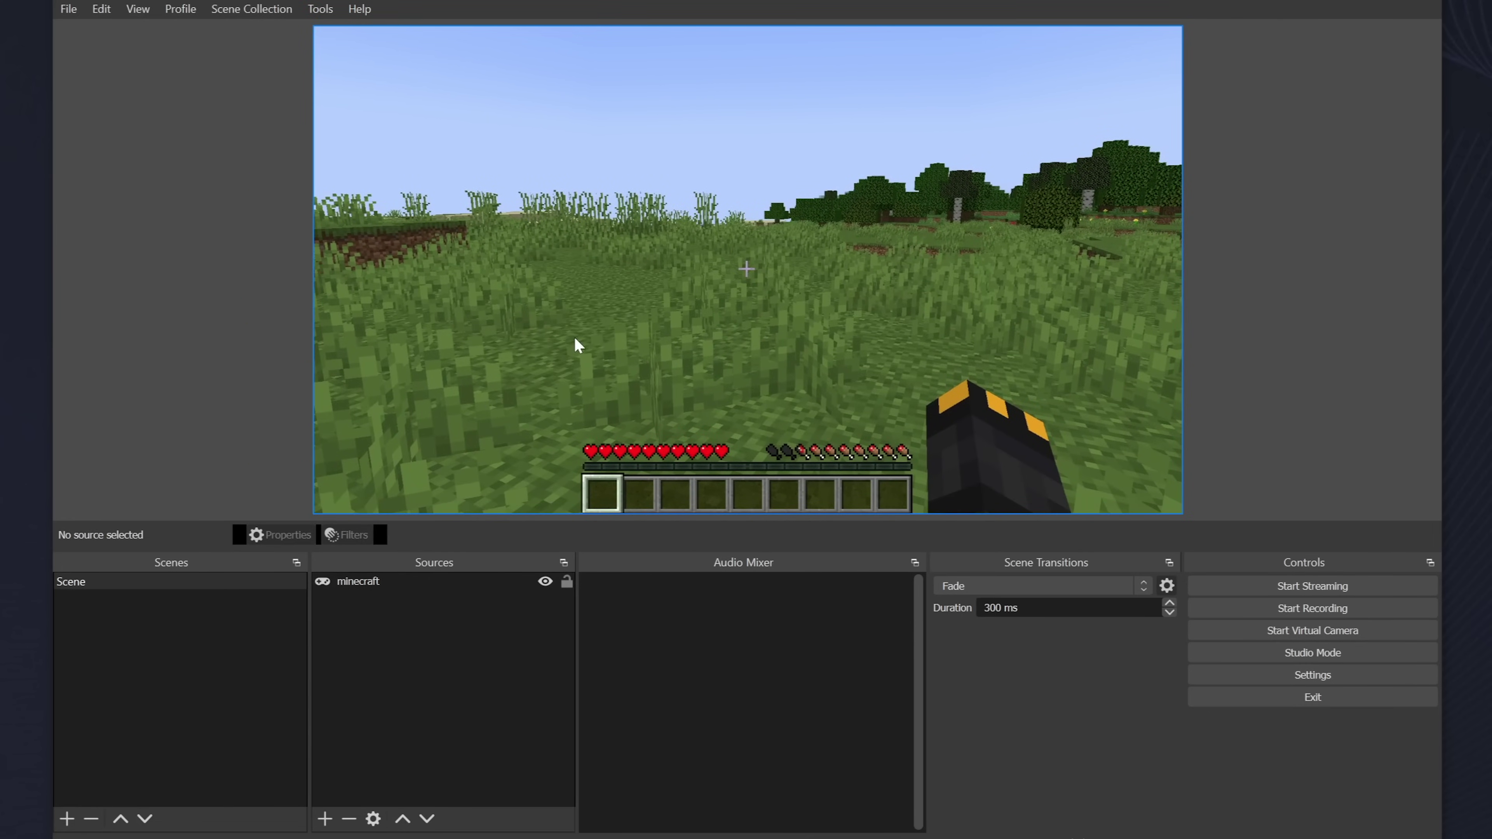
click(549, 300)
drag(1182, 513, 778, 312)
drag(606, 199, 731, 298)
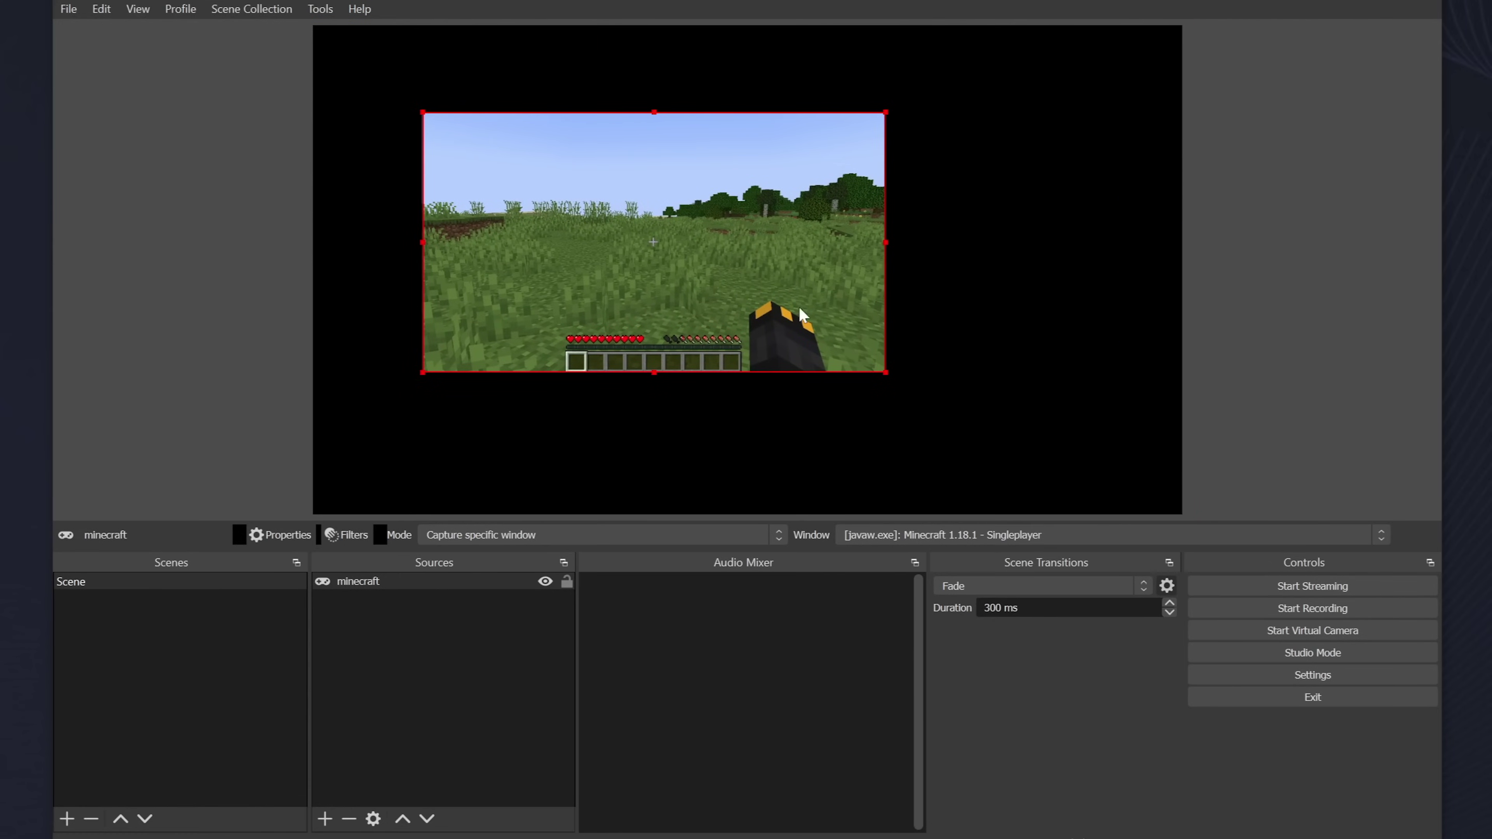
Fit the minecraft source to the whole canvas using Transform.
right_click(370, 581)
click(432, 623)
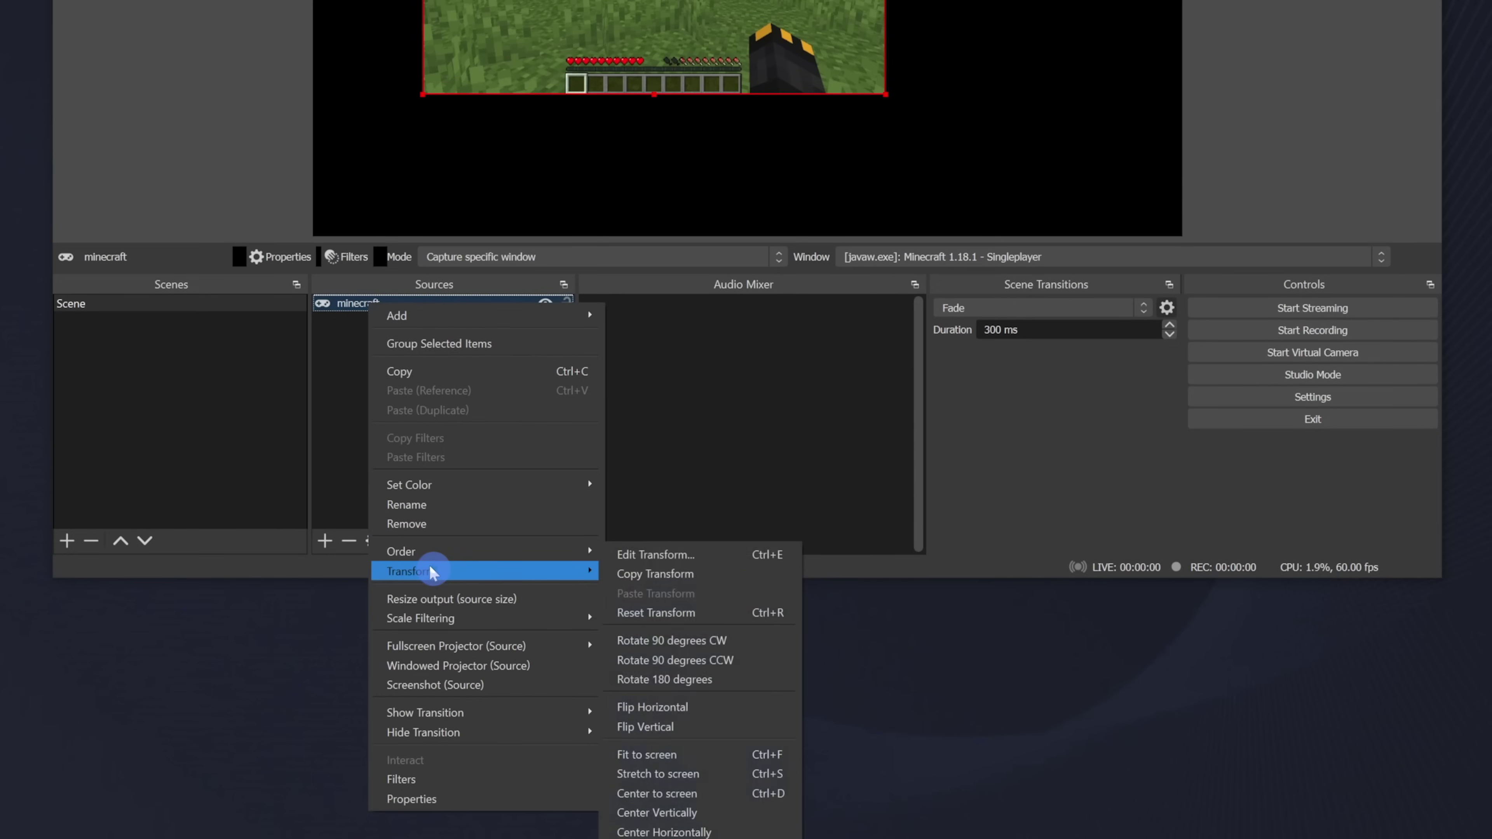
click(670, 754)
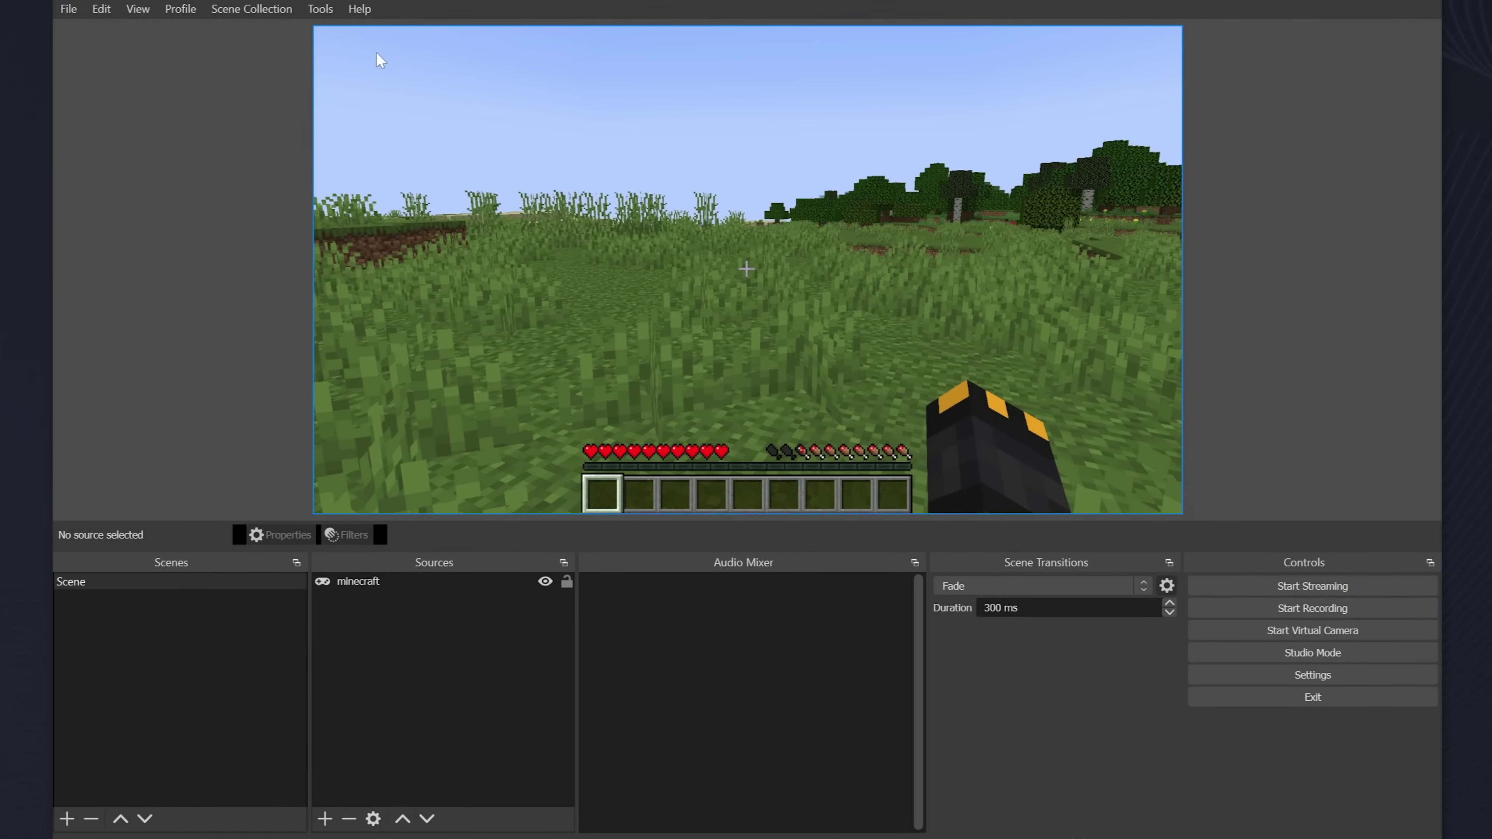
Install the free Simple overlay from OWN3D Pro and switch to its Just Chatting scene.
click(272, 18)
mouse_move(327, 12)
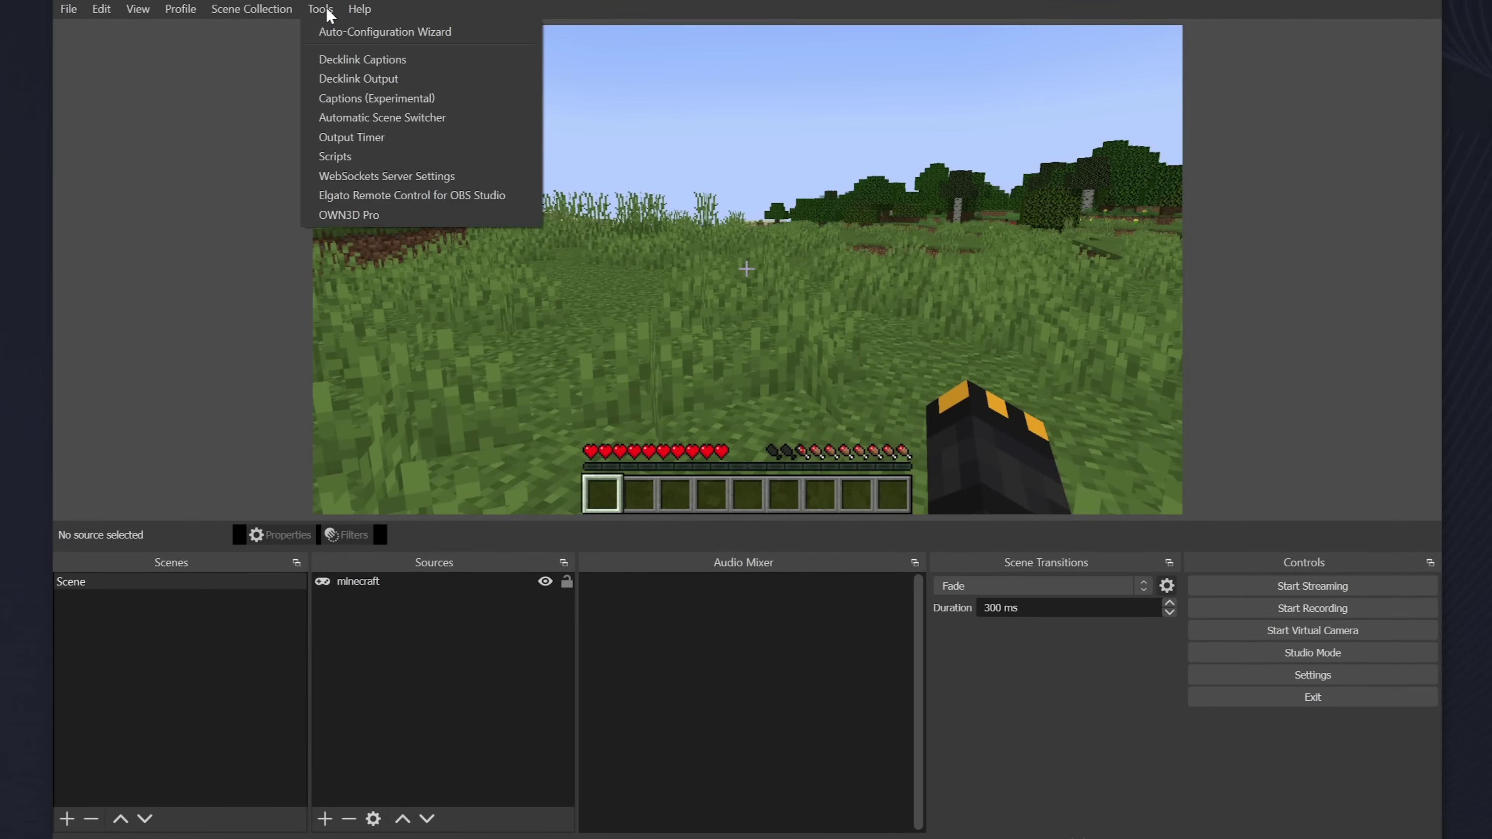
click(369, 217)
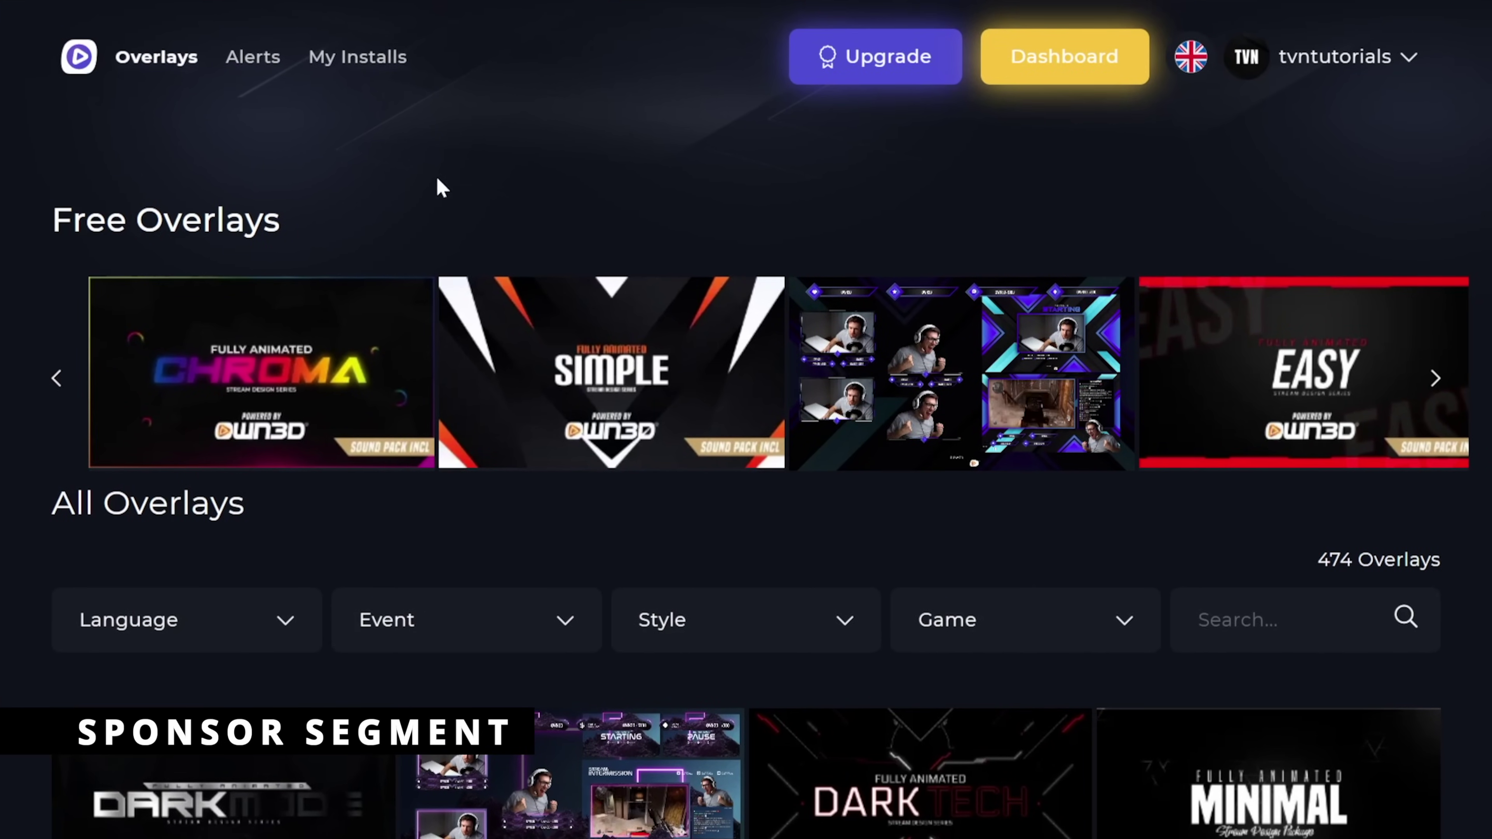
mouse_move(566, 351)
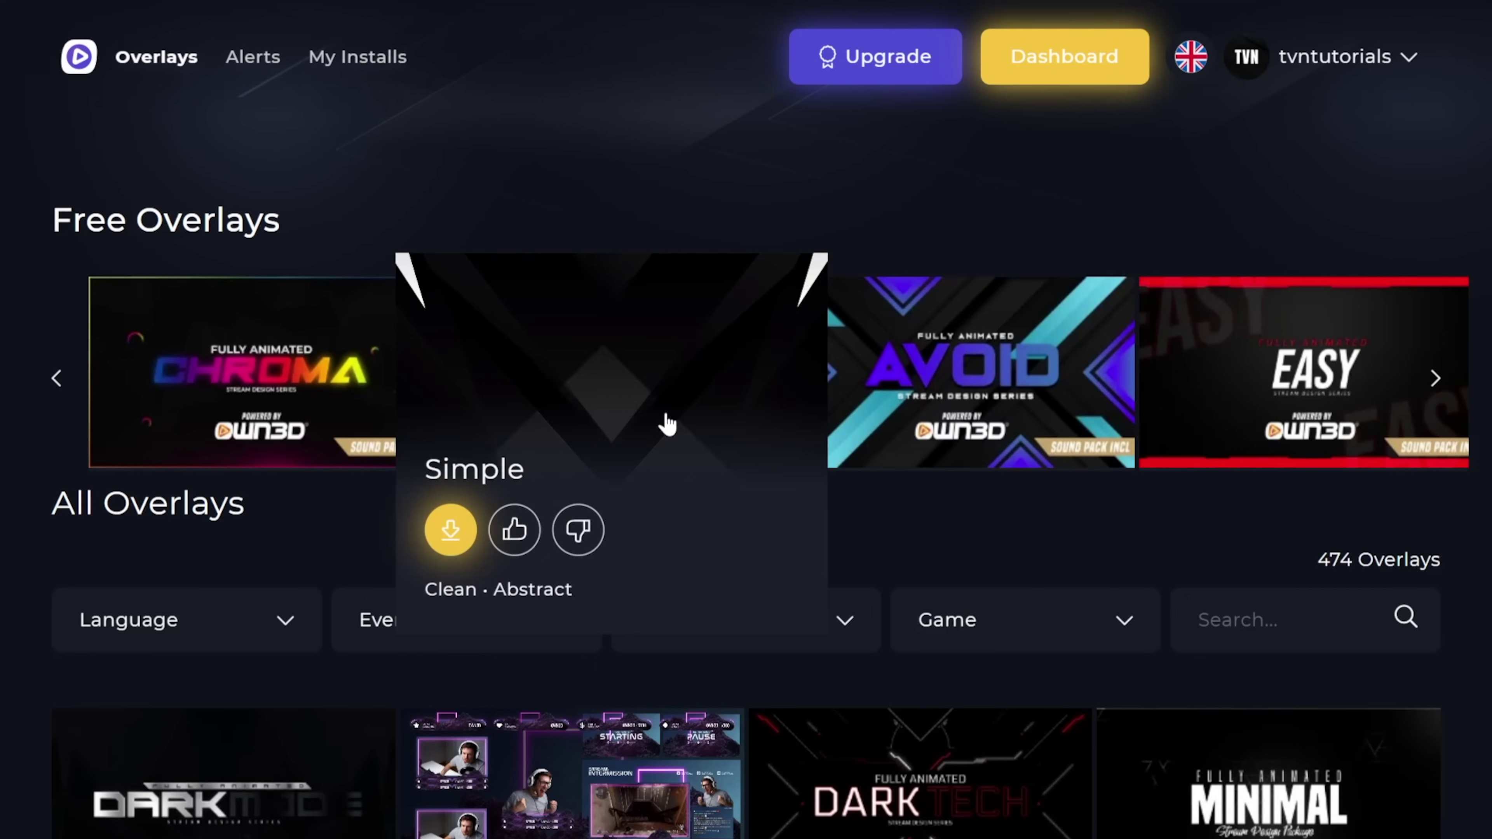
click(450, 530)
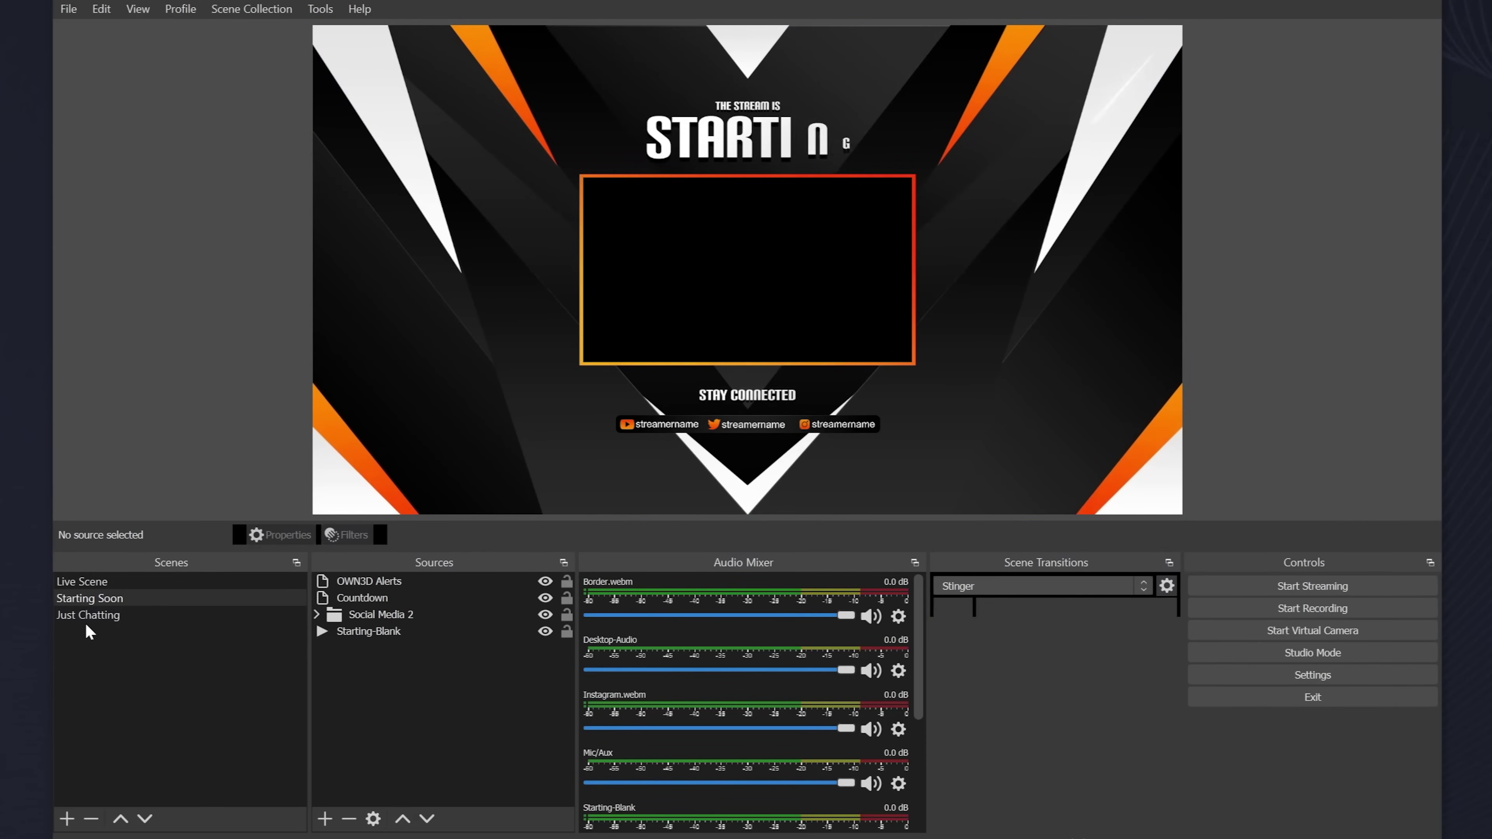
click(106, 615)
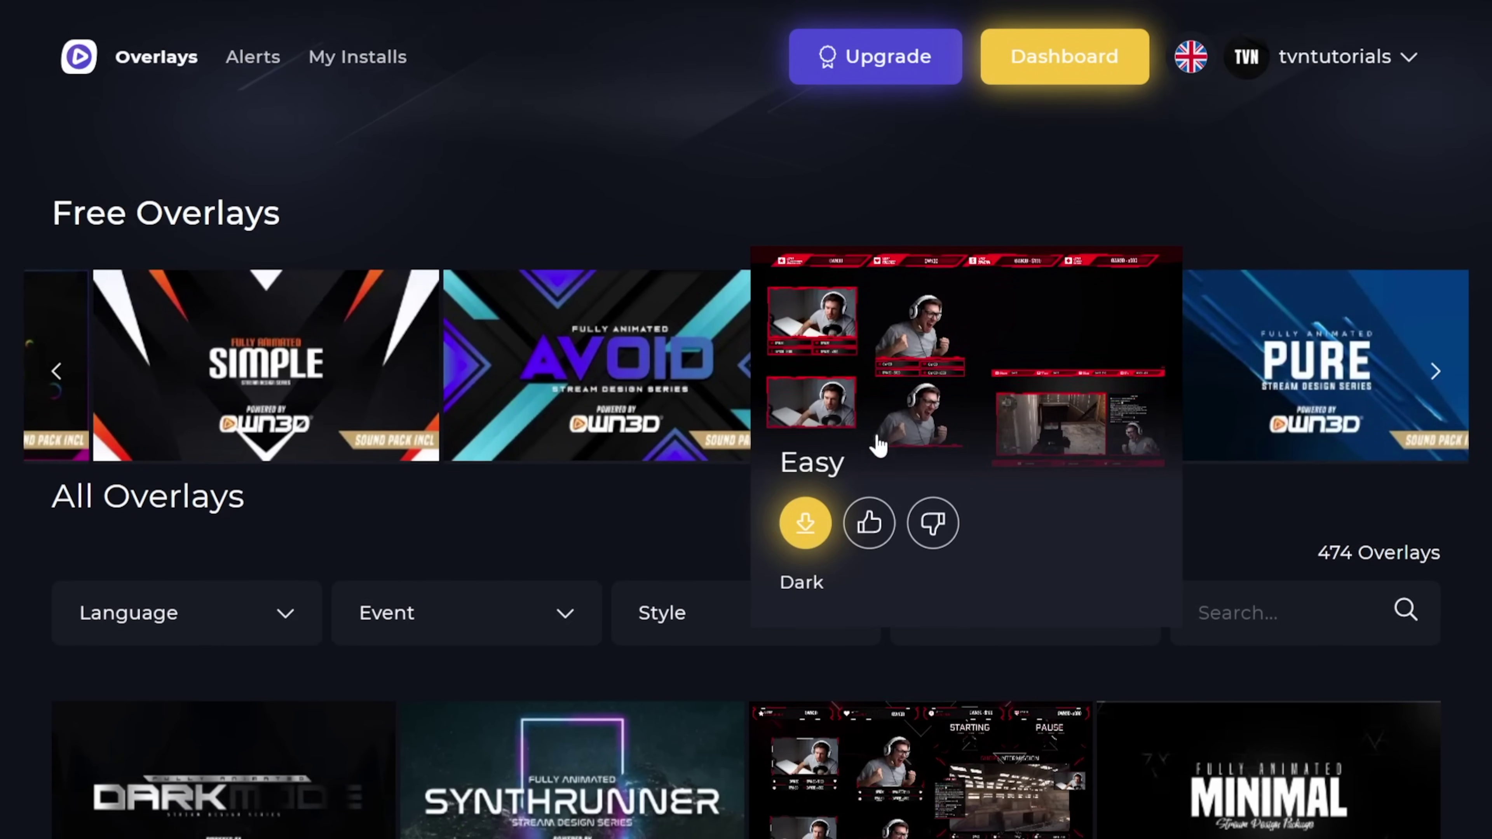
Browse the OWN3D Pro overlay library and go to the subscription pricing checkout page.
scroll(869, 438, down, 10)
scroll(735, 432, down, 20)
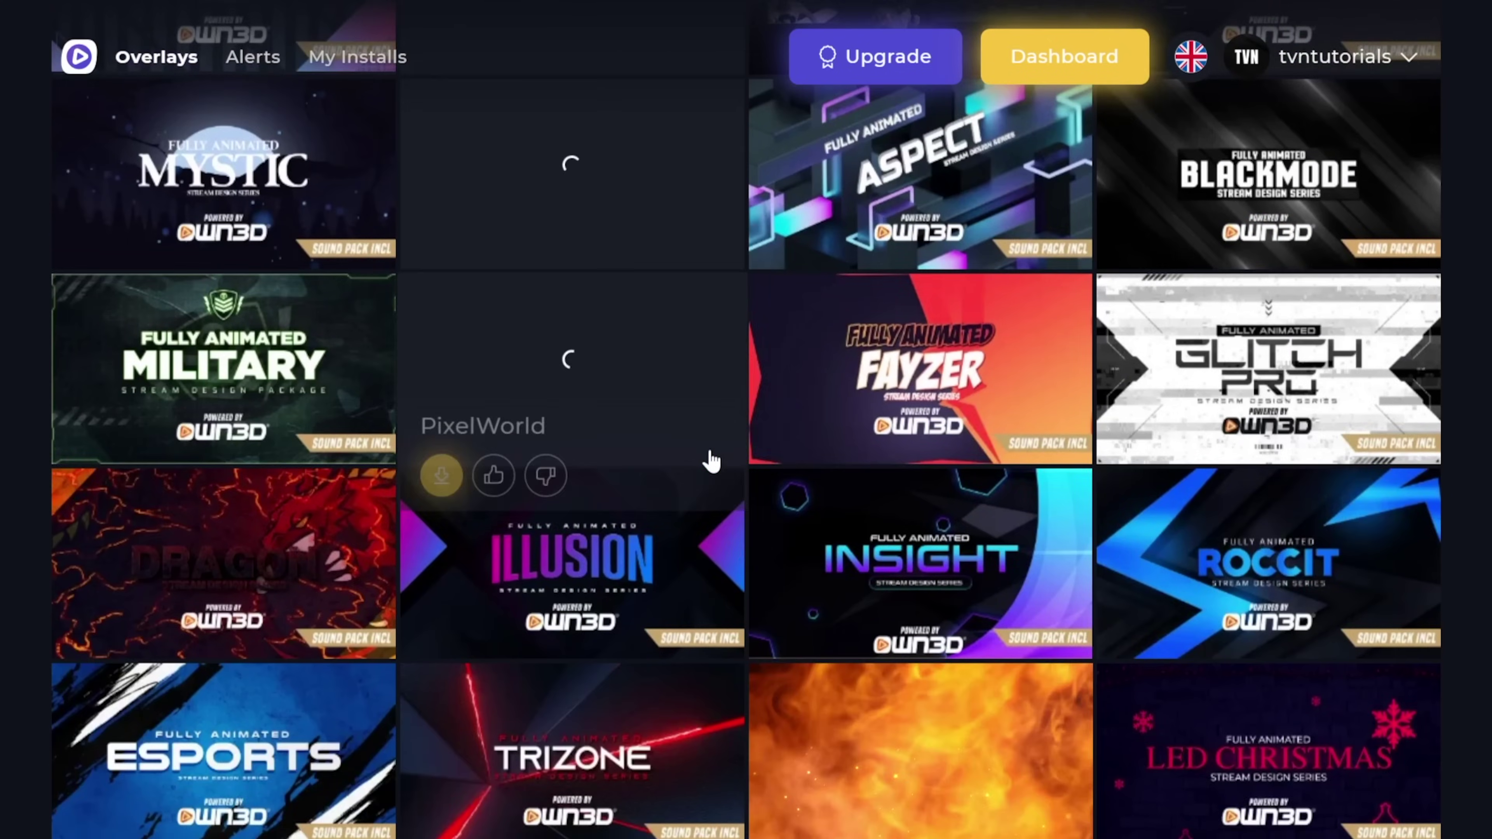
scroll(711, 438, down, 20)
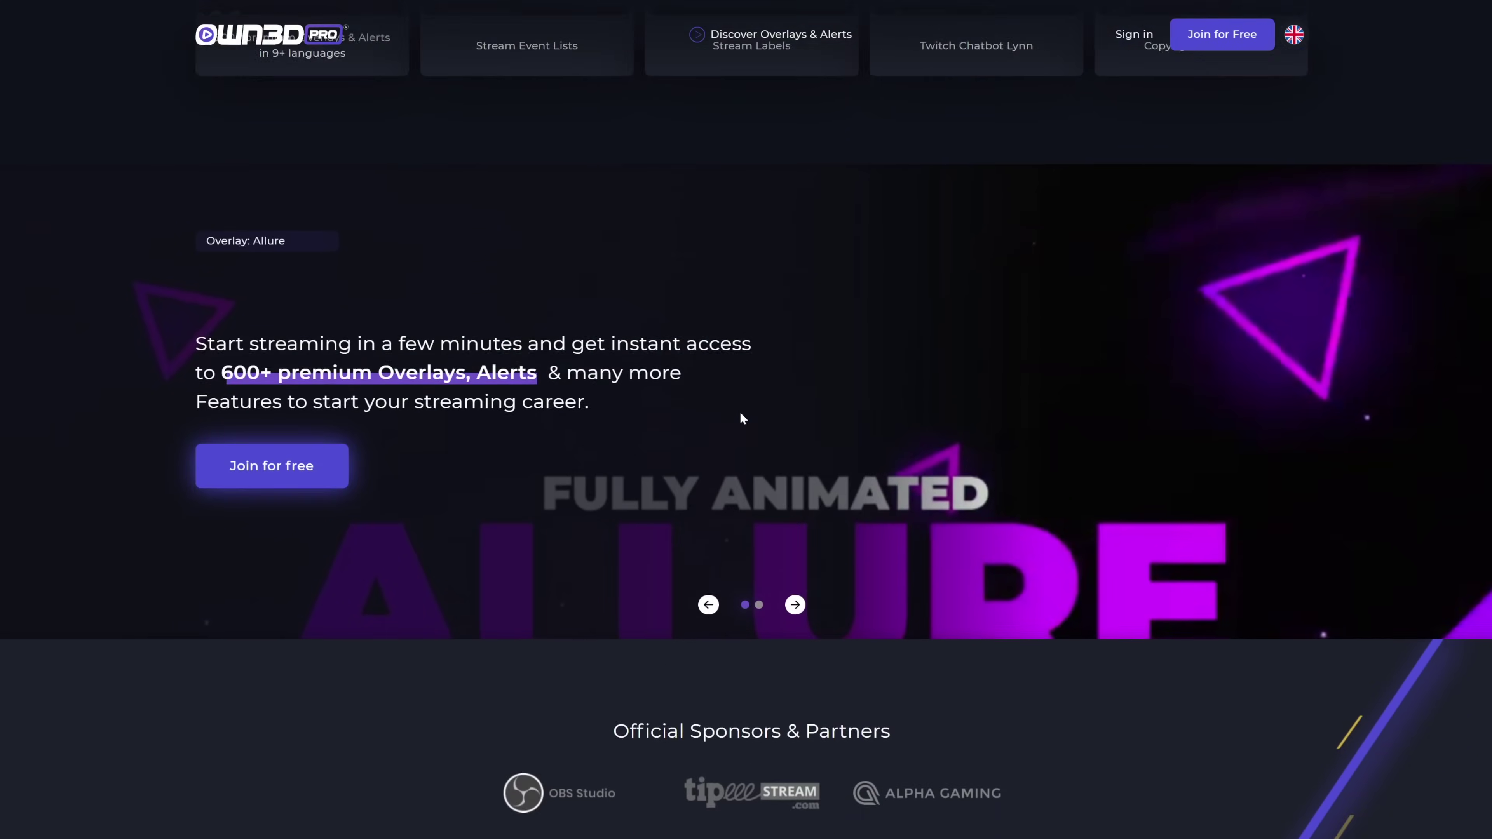
scroll(764, 400, up, 15)
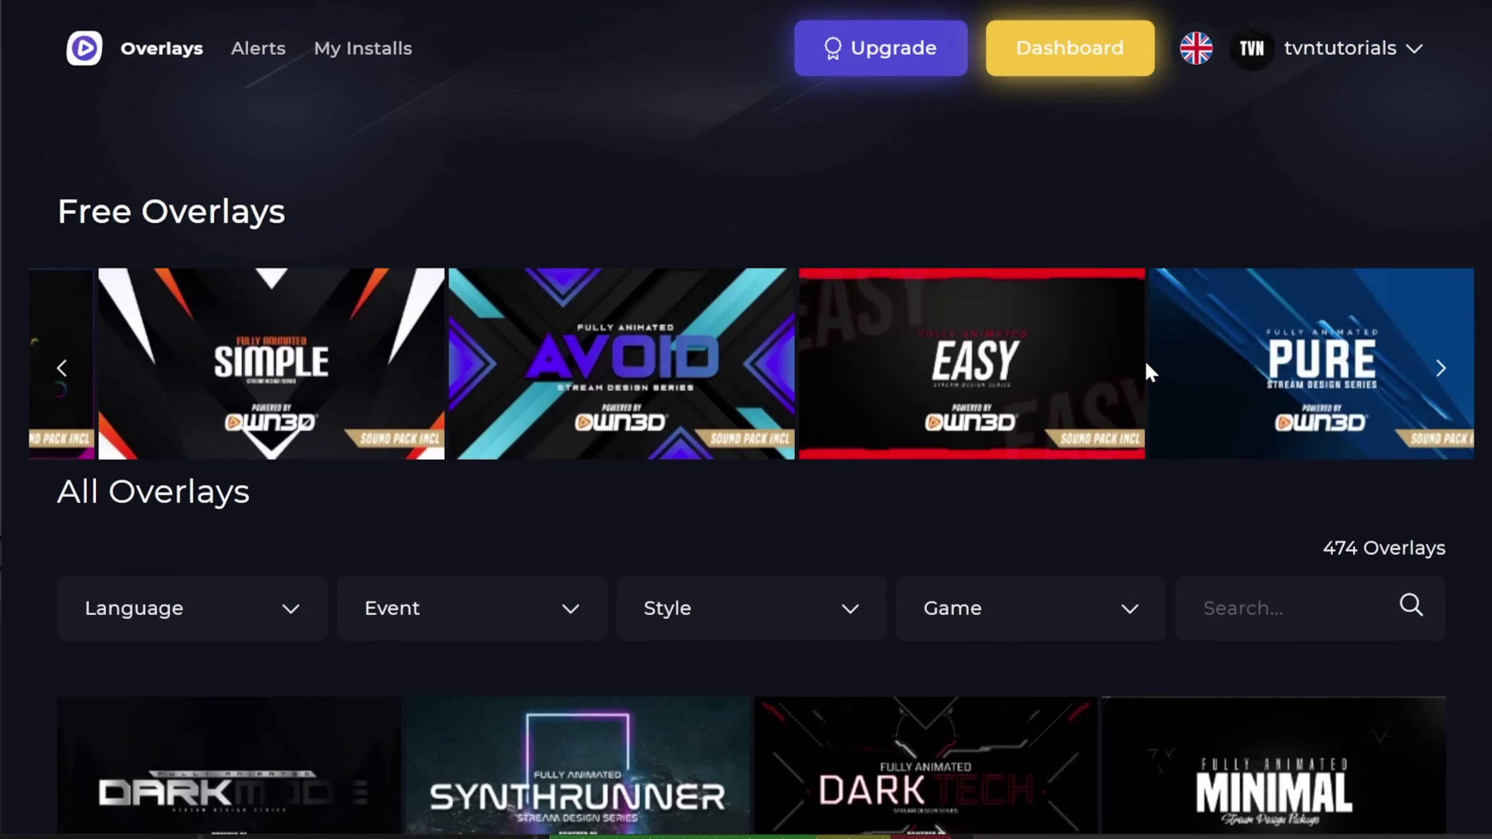
click(895, 58)
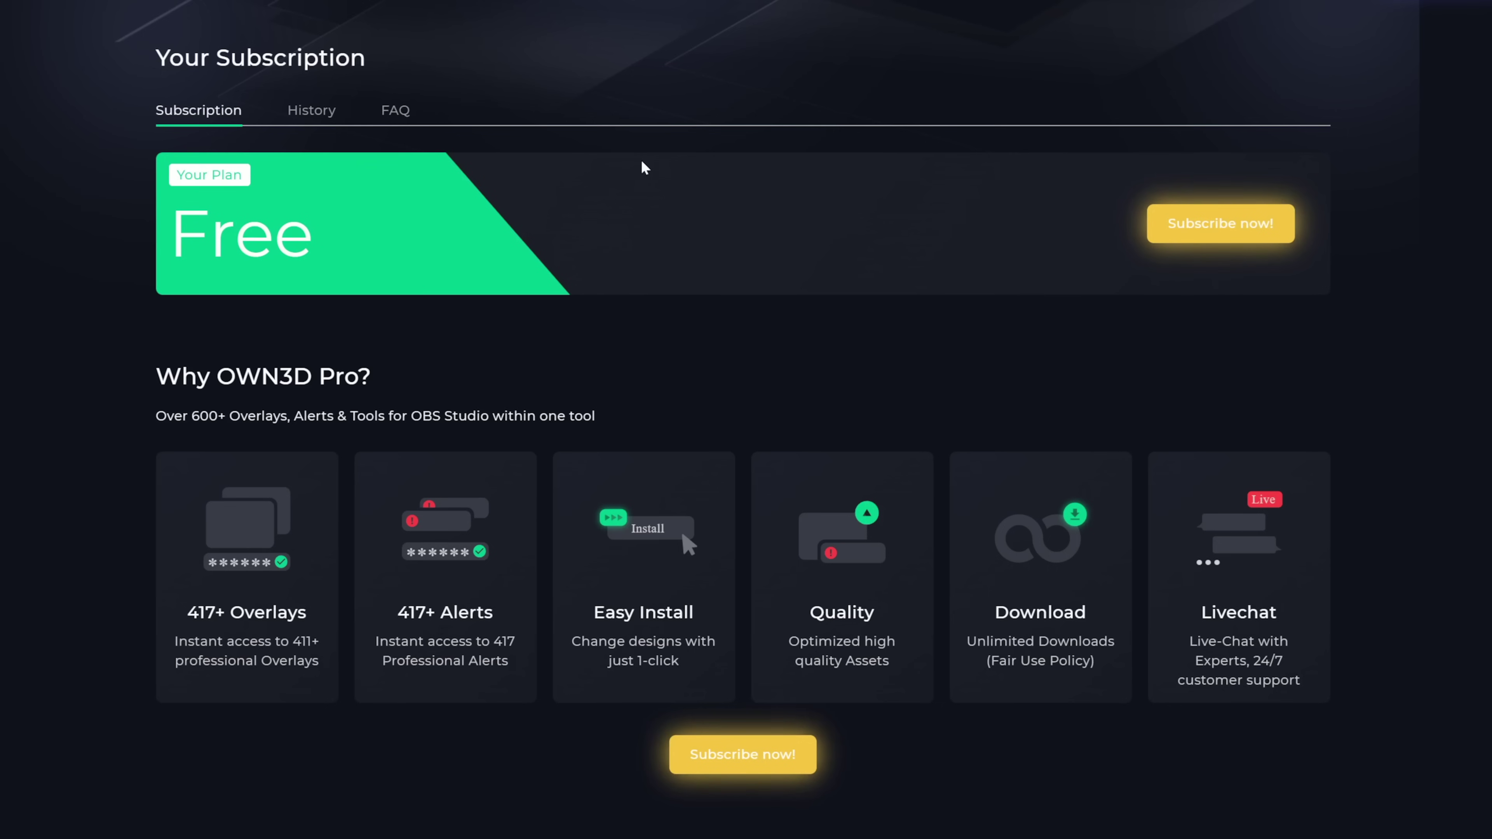
click(1249, 229)
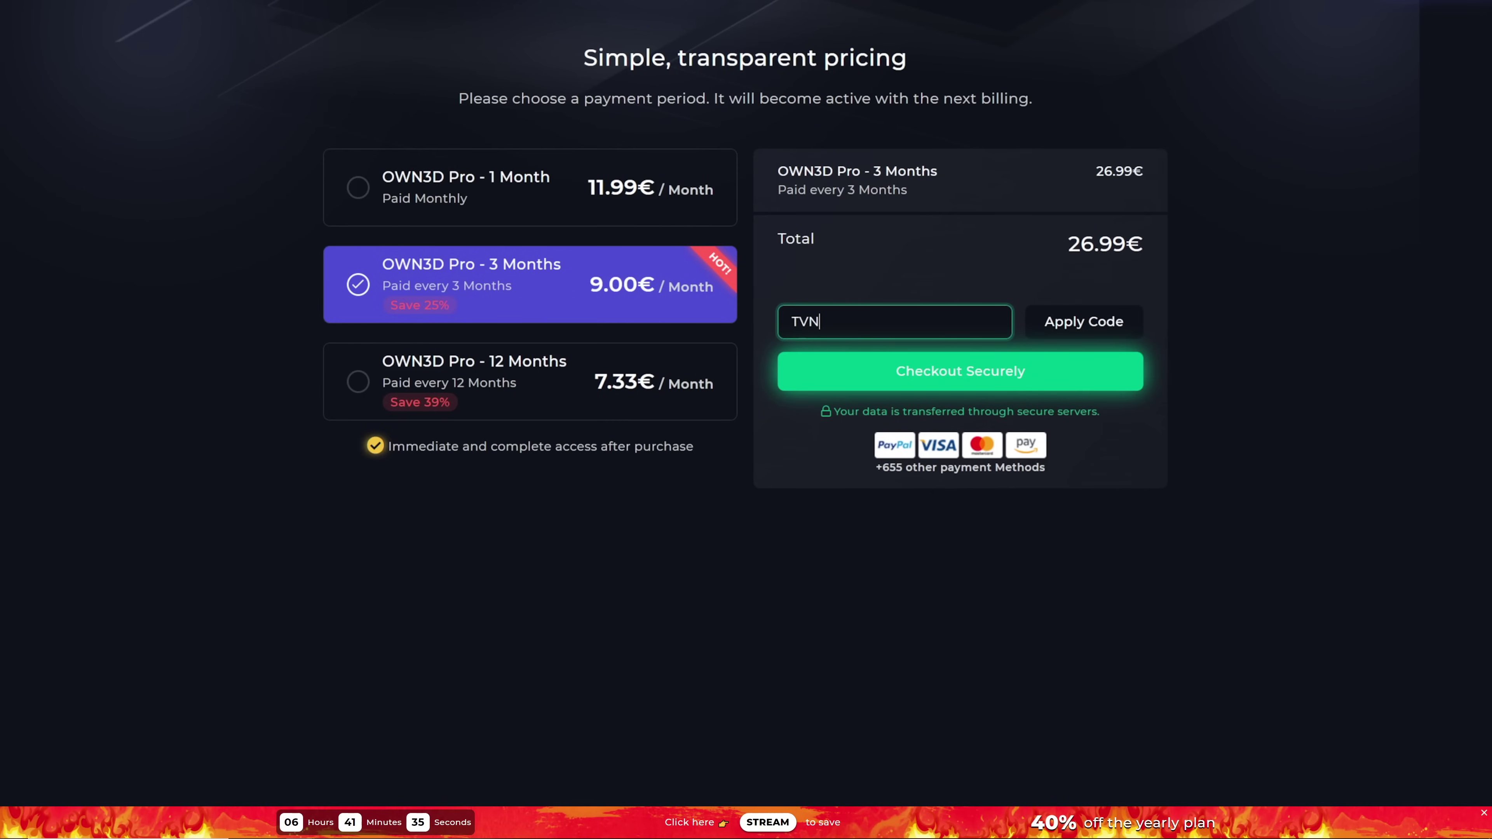
Apply and then remove a coupon code, and compare billing periods ending on 12 months.
click(1070, 324)
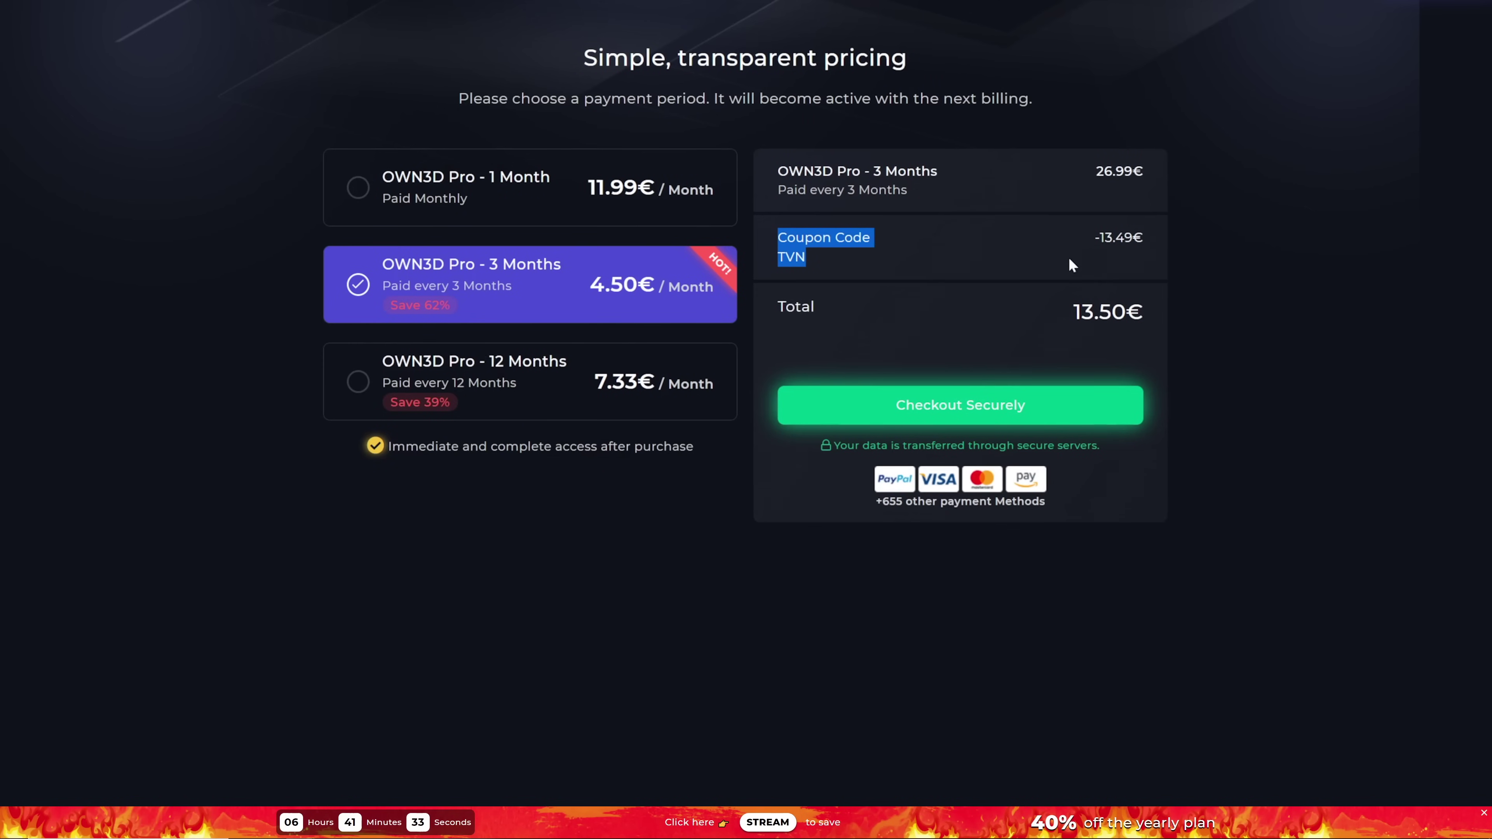
click(473, 210)
click(458, 283)
click(453, 381)
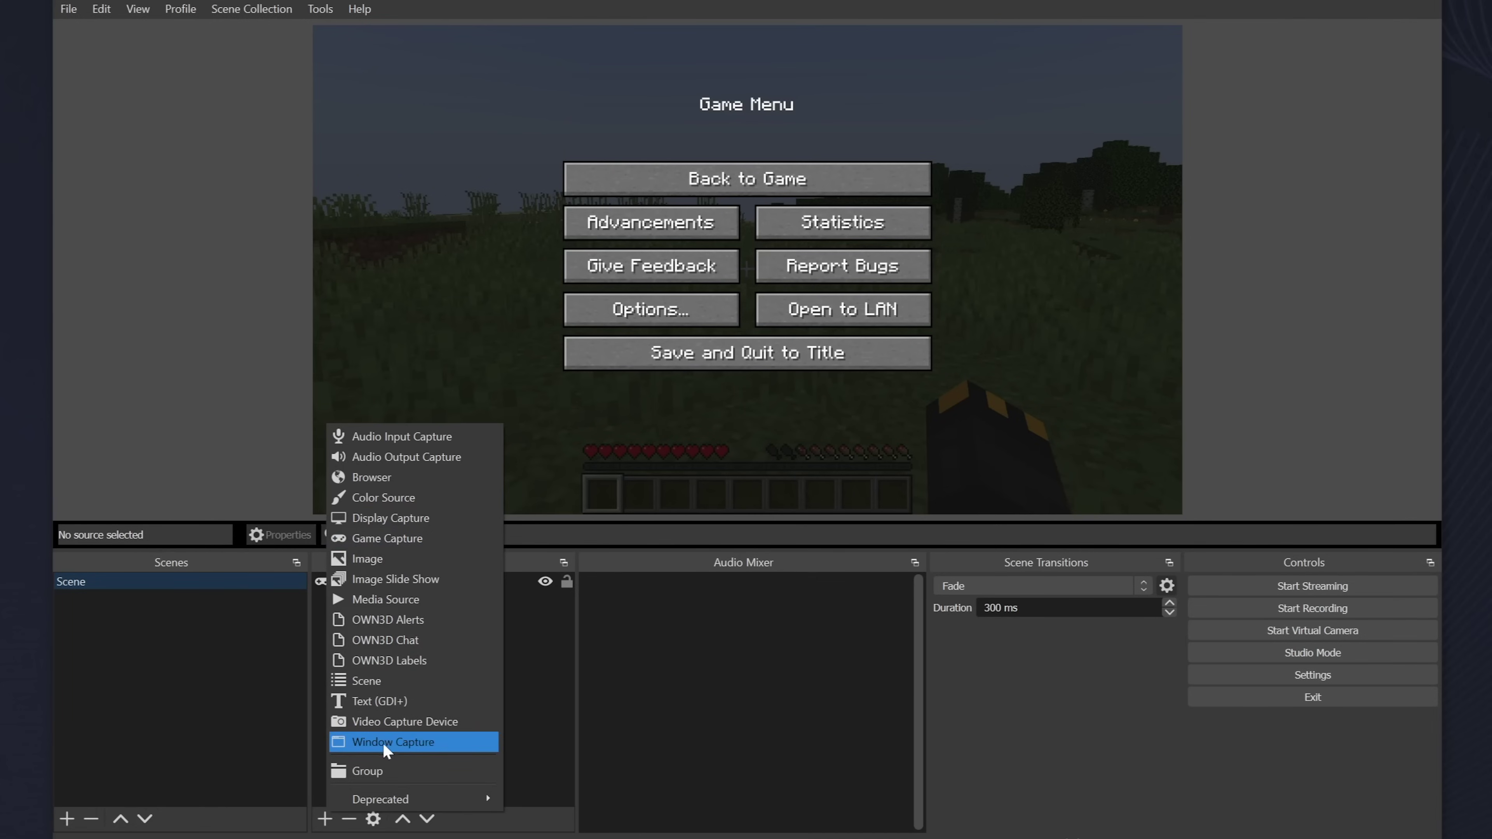
Add a Window Capture source and a Display Capture source with default properties.
click(394, 742)
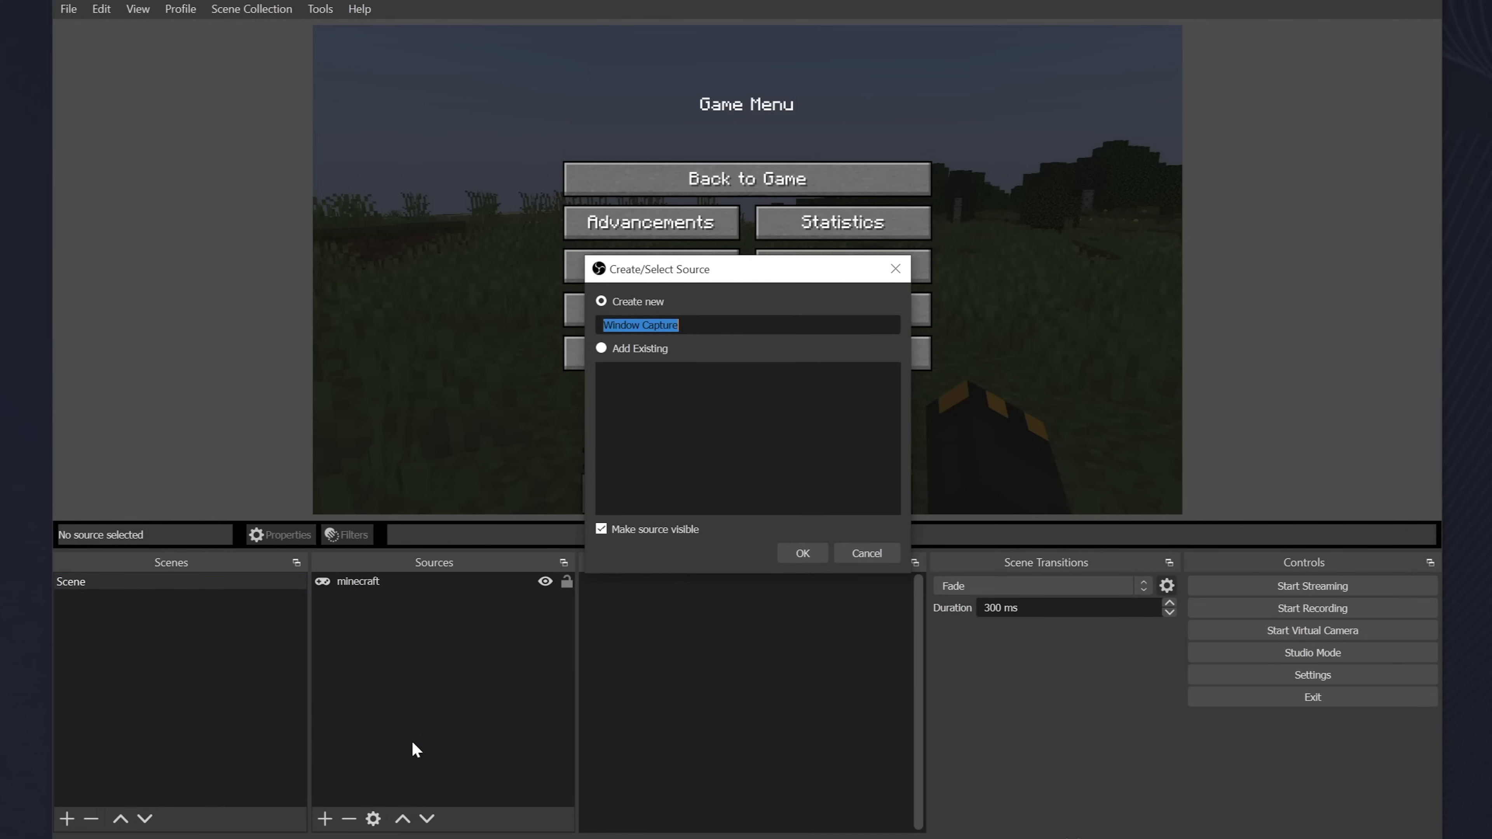
click(802, 555)
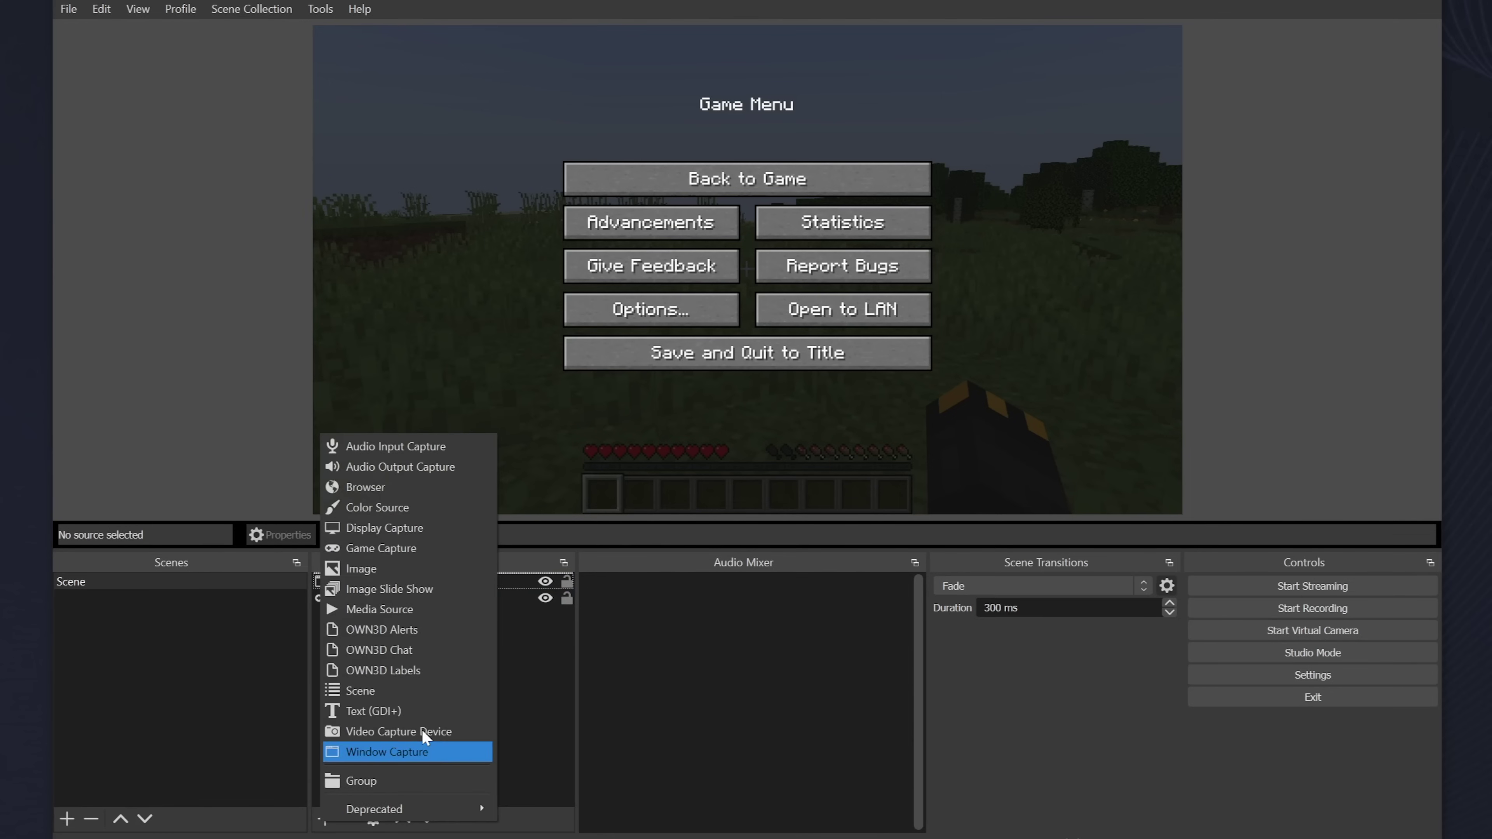
click(401, 528)
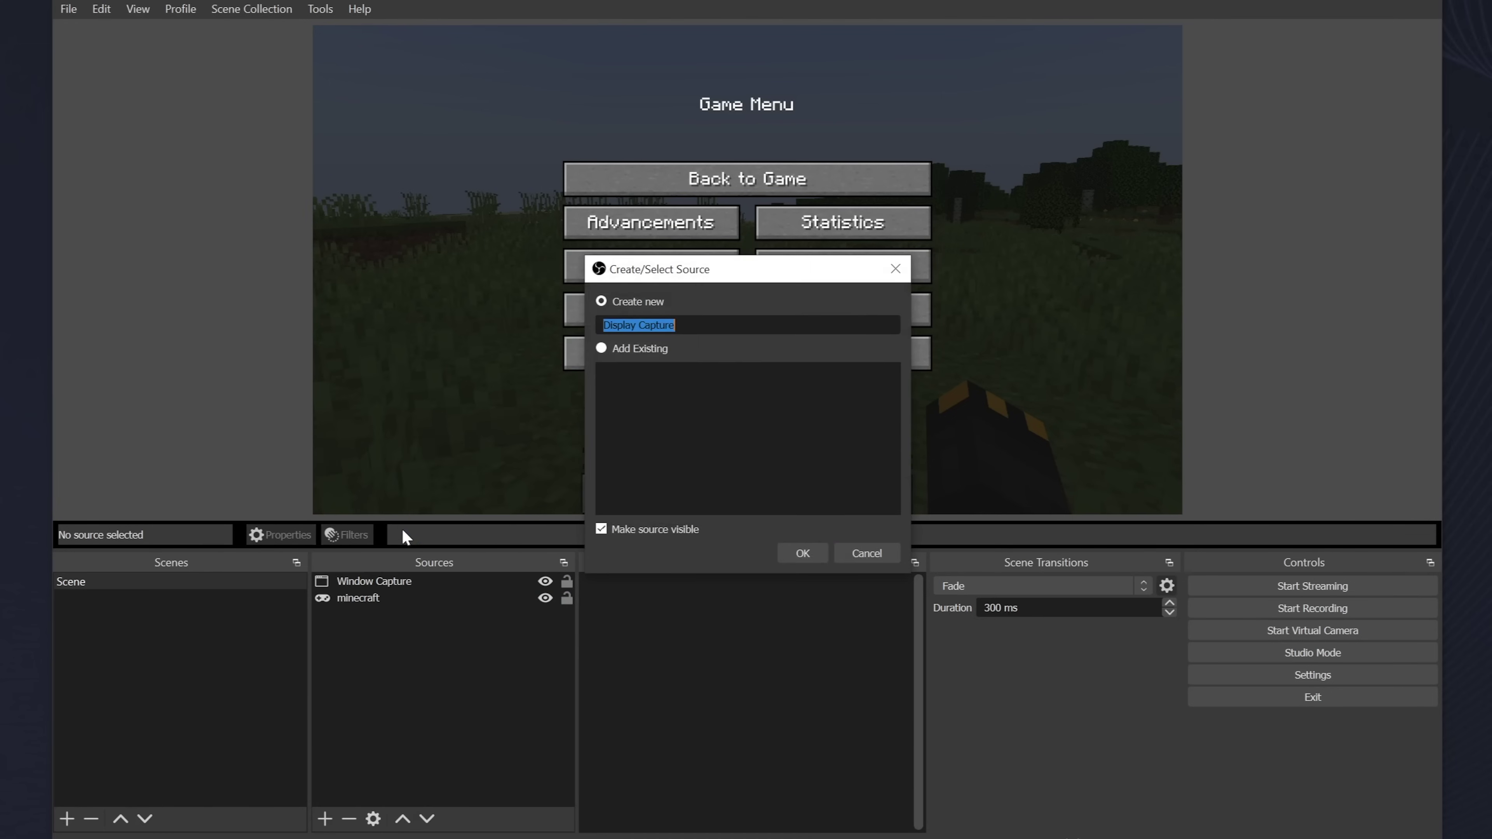
click(801, 548)
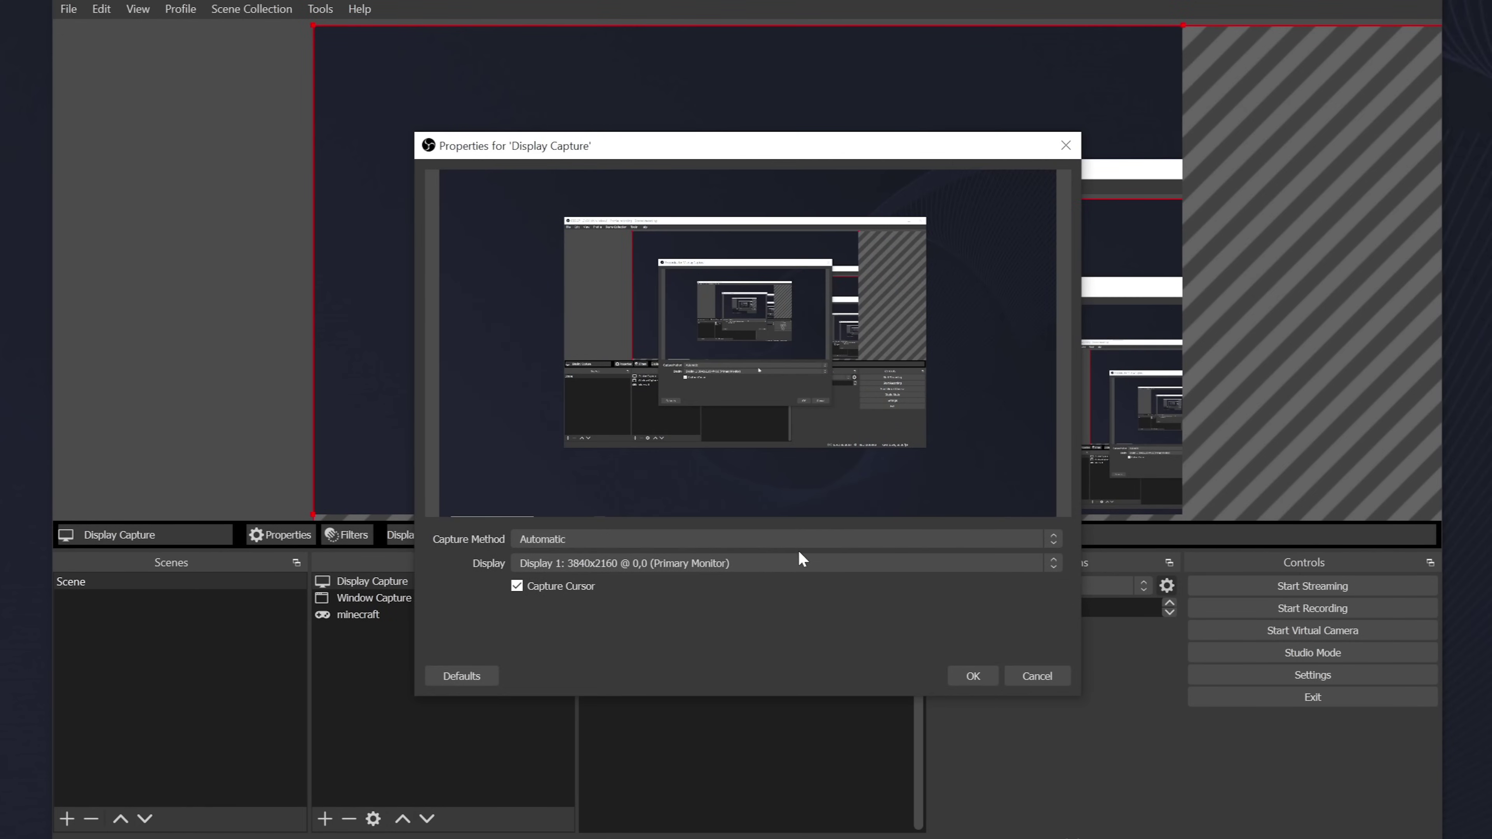
click(973, 676)
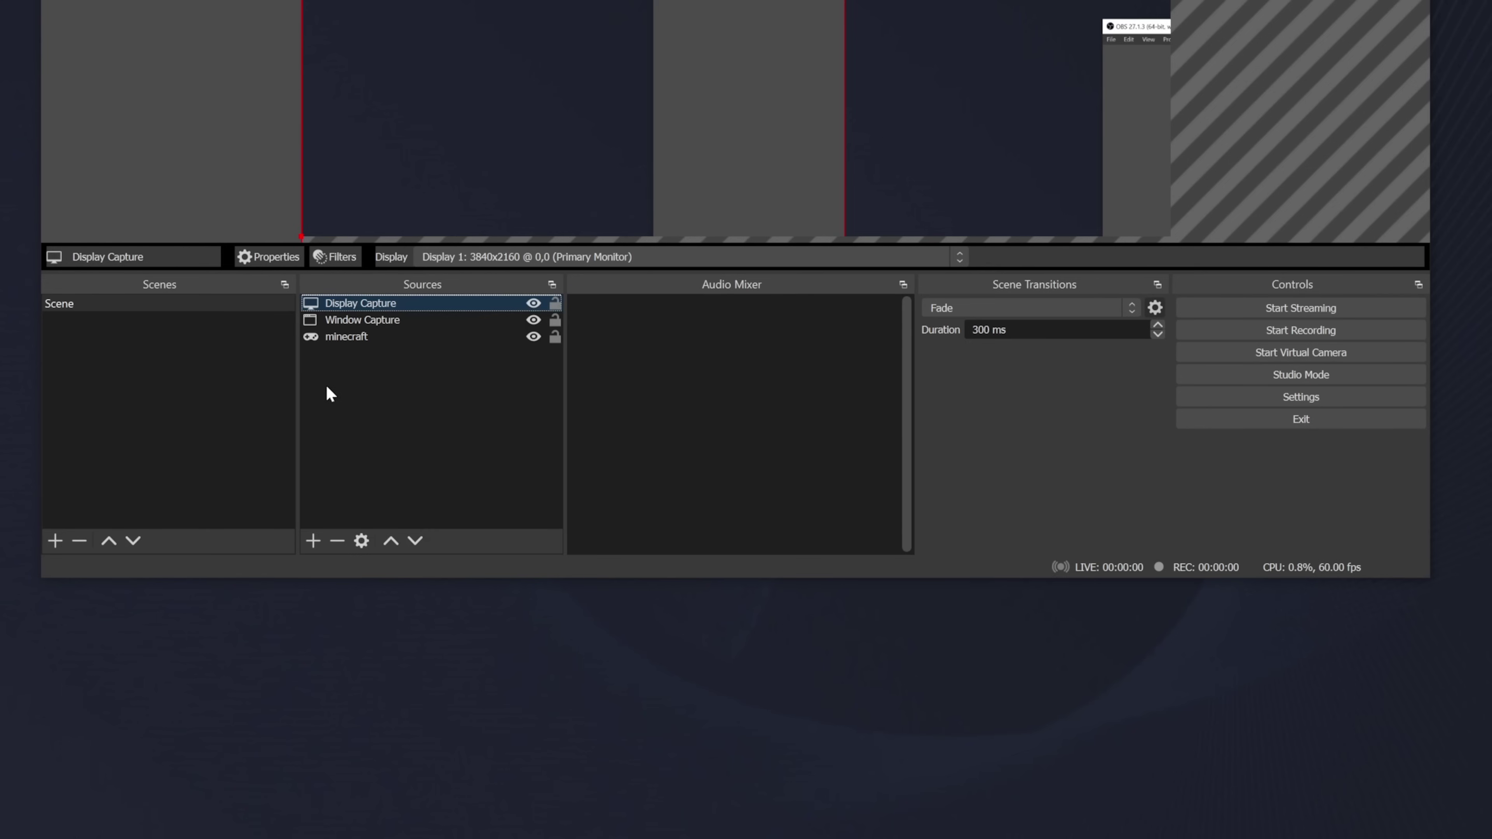
Flip the Display Capture source vertically.
click(327, 383)
right_click(376, 302)
click(439, 573)
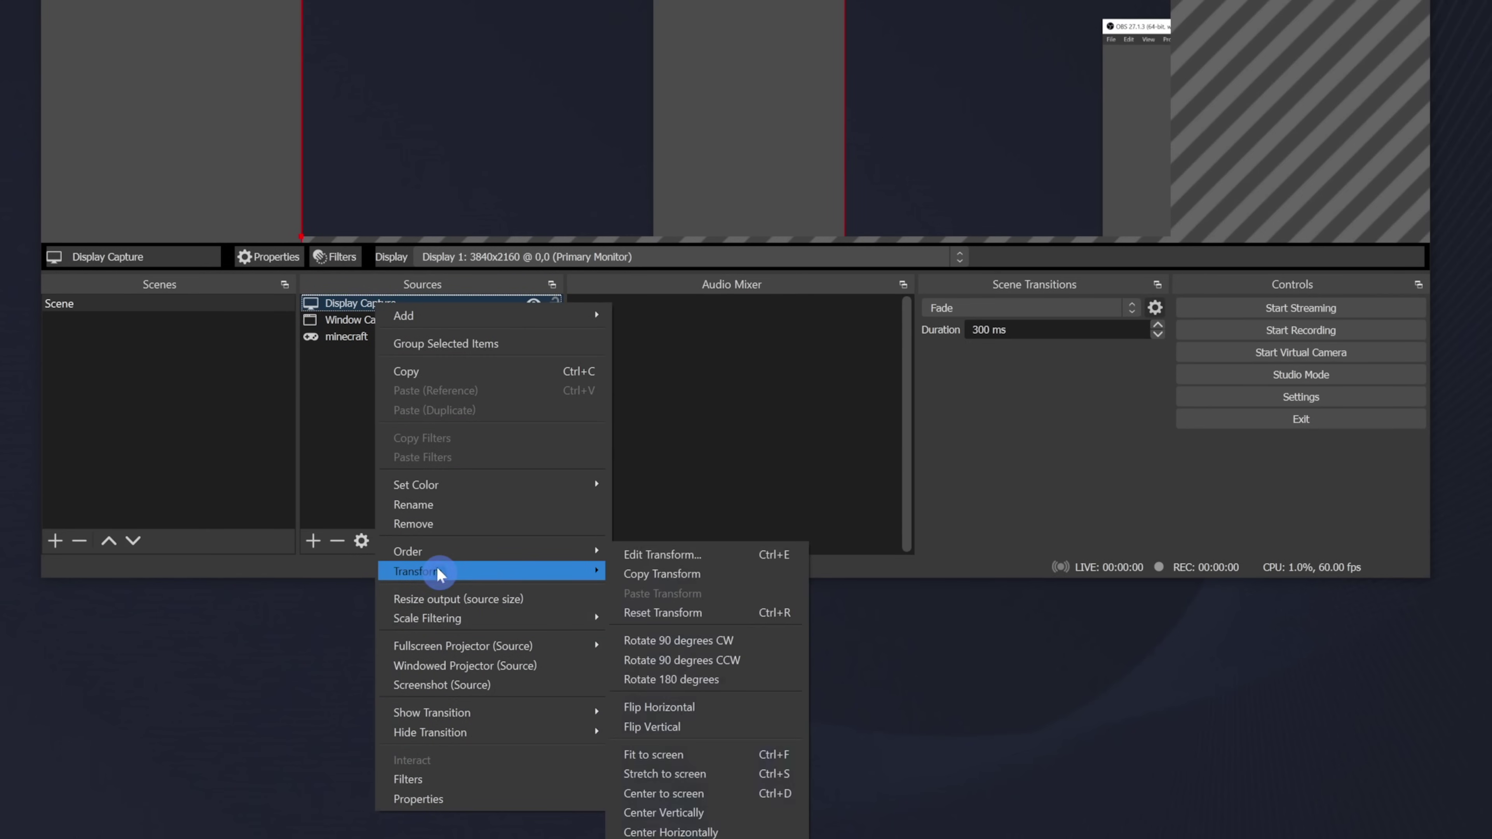
click(644, 729)
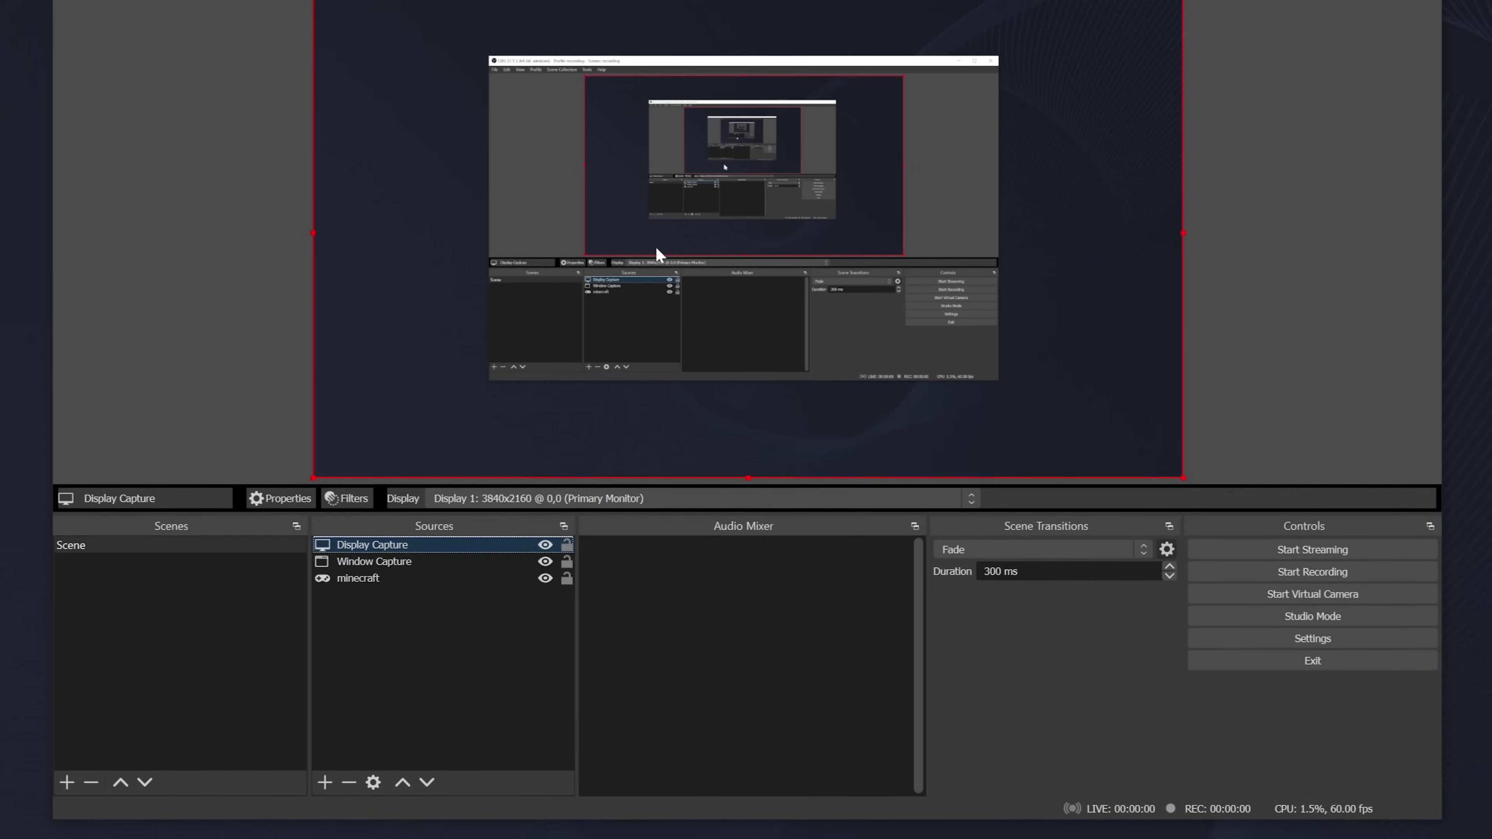
Delete the Display Capture and Window Capture sources, confirming the removal.
key(Delete)
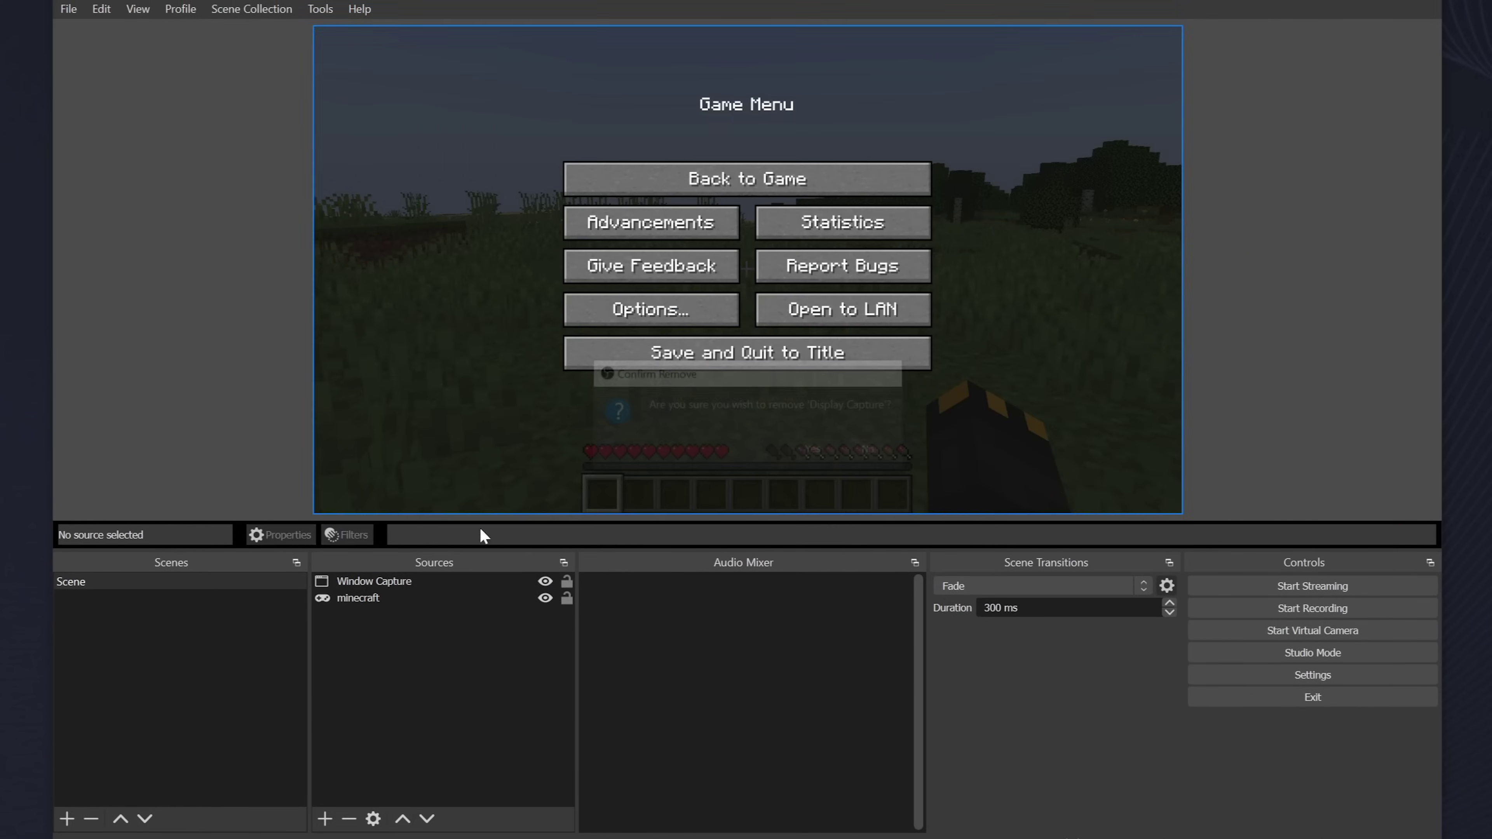
key(Delete)
key(Return)
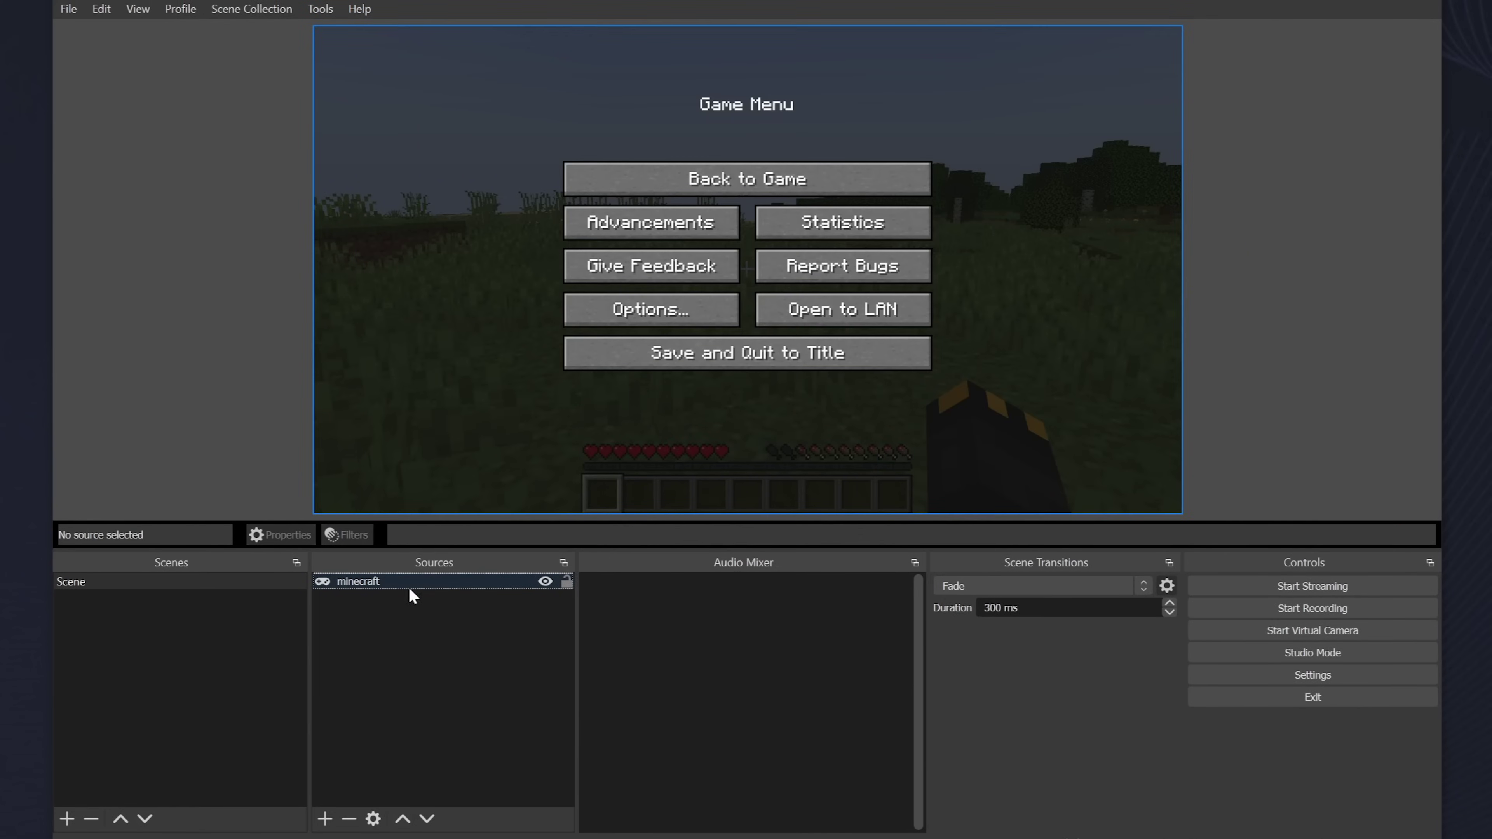
Set Desktop Audio to the Default device in OBS audio settings and save.
click(1312, 675)
click(358, 253)
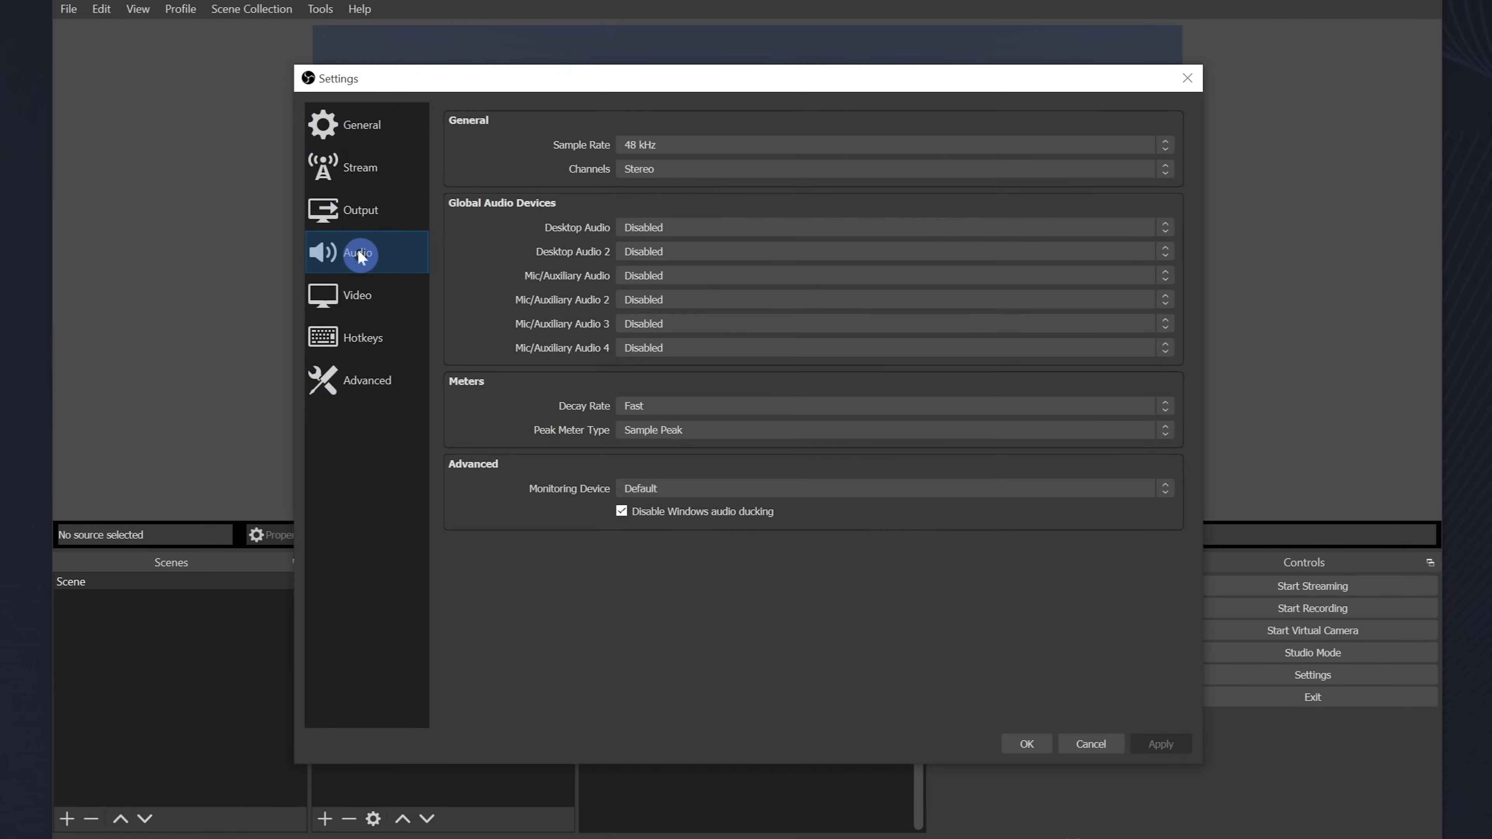
click(649, 229)
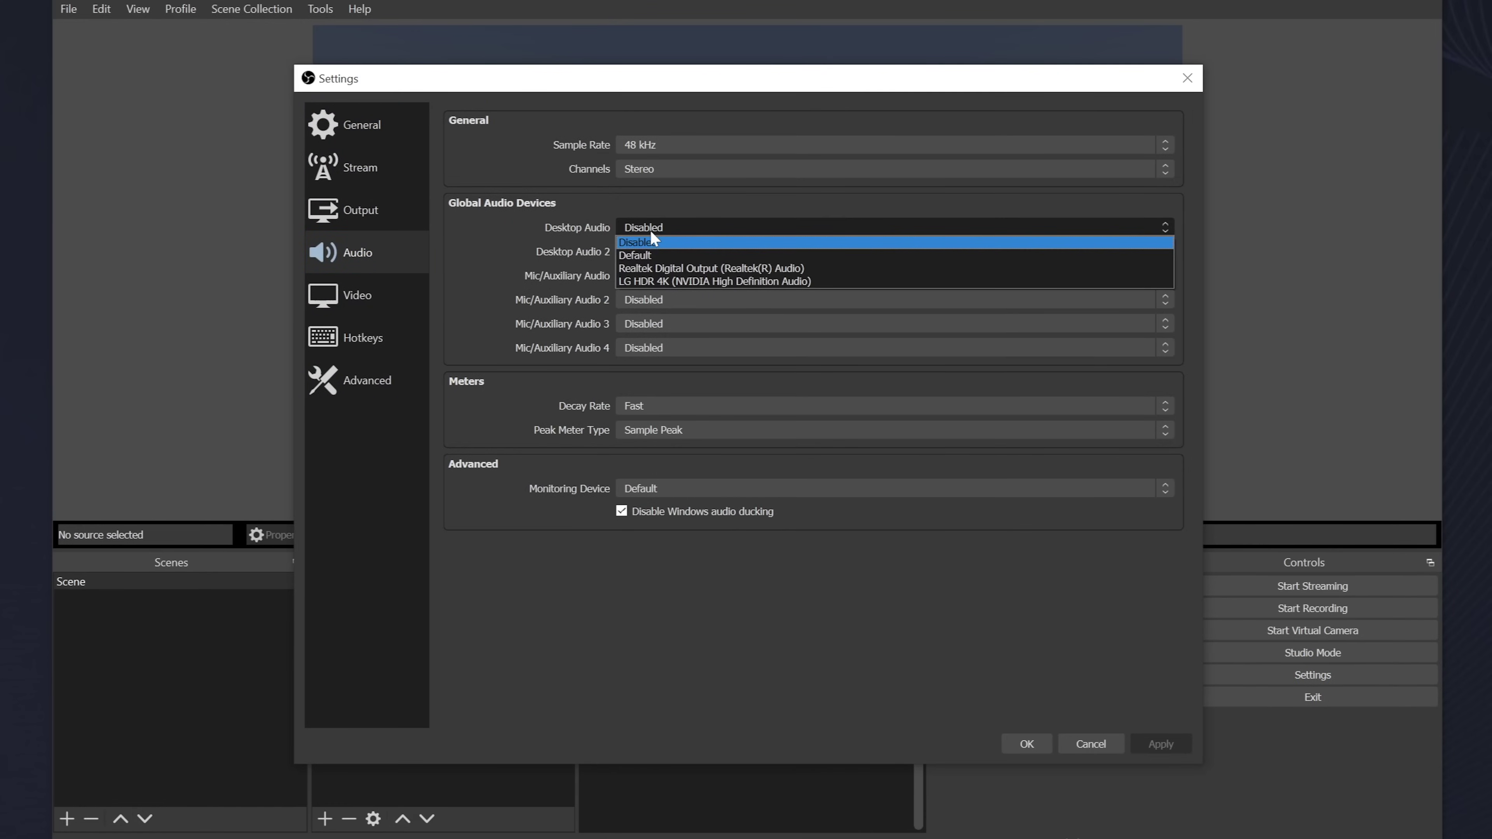
click(655, 255)
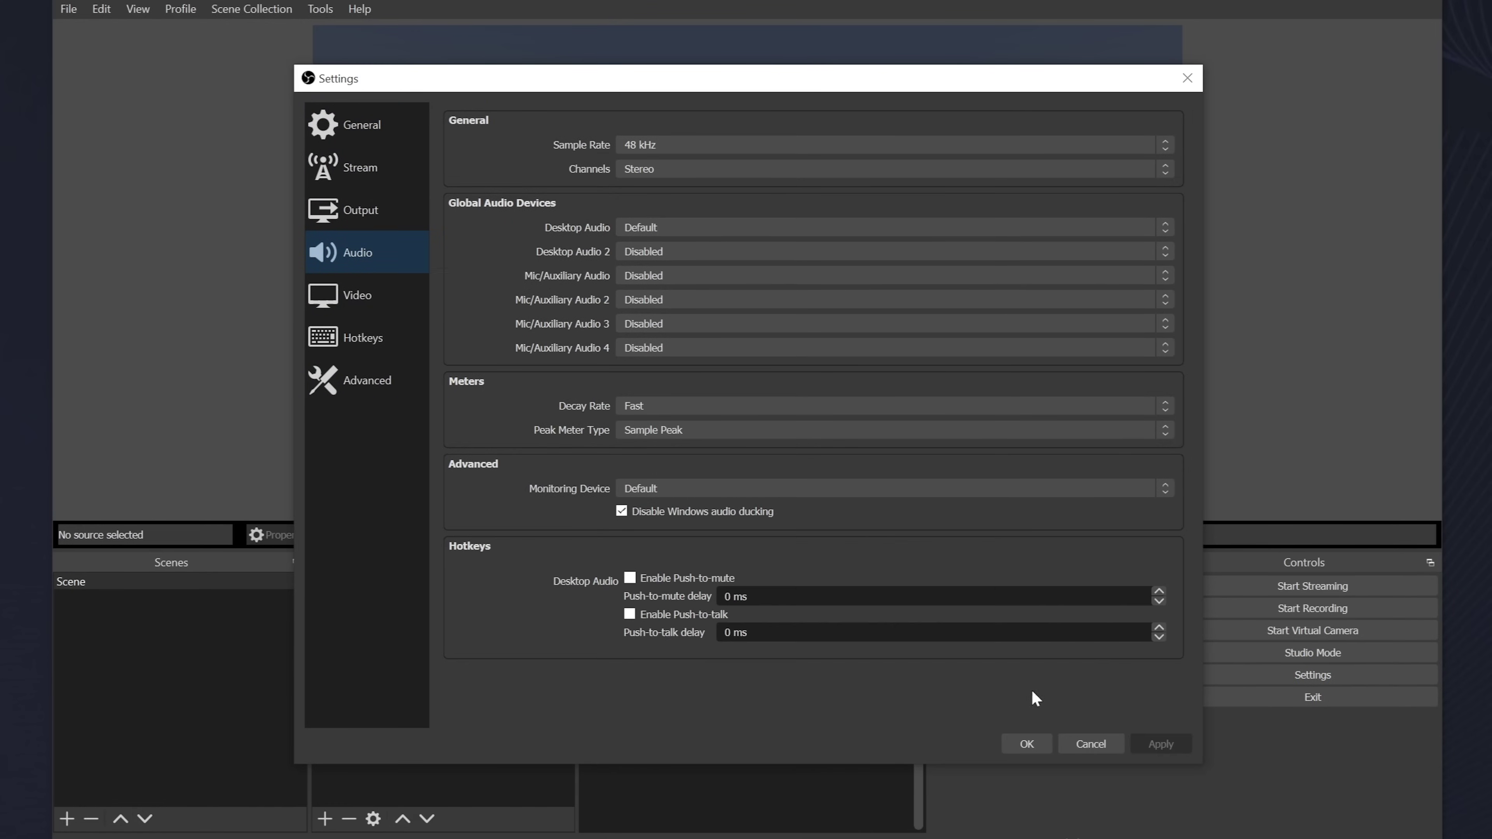
click(1022, 745)
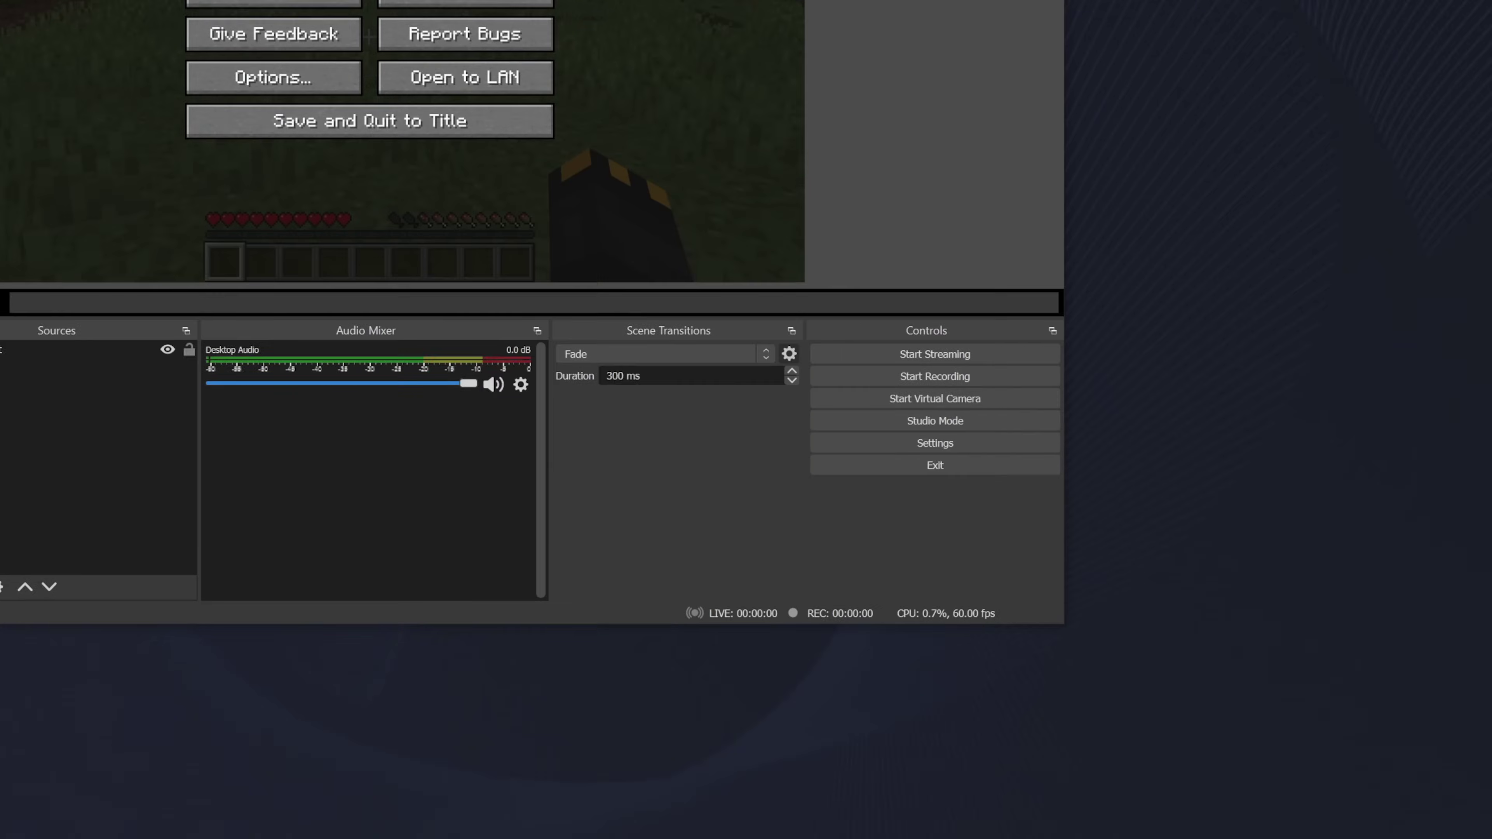
right_click(1324, 826)
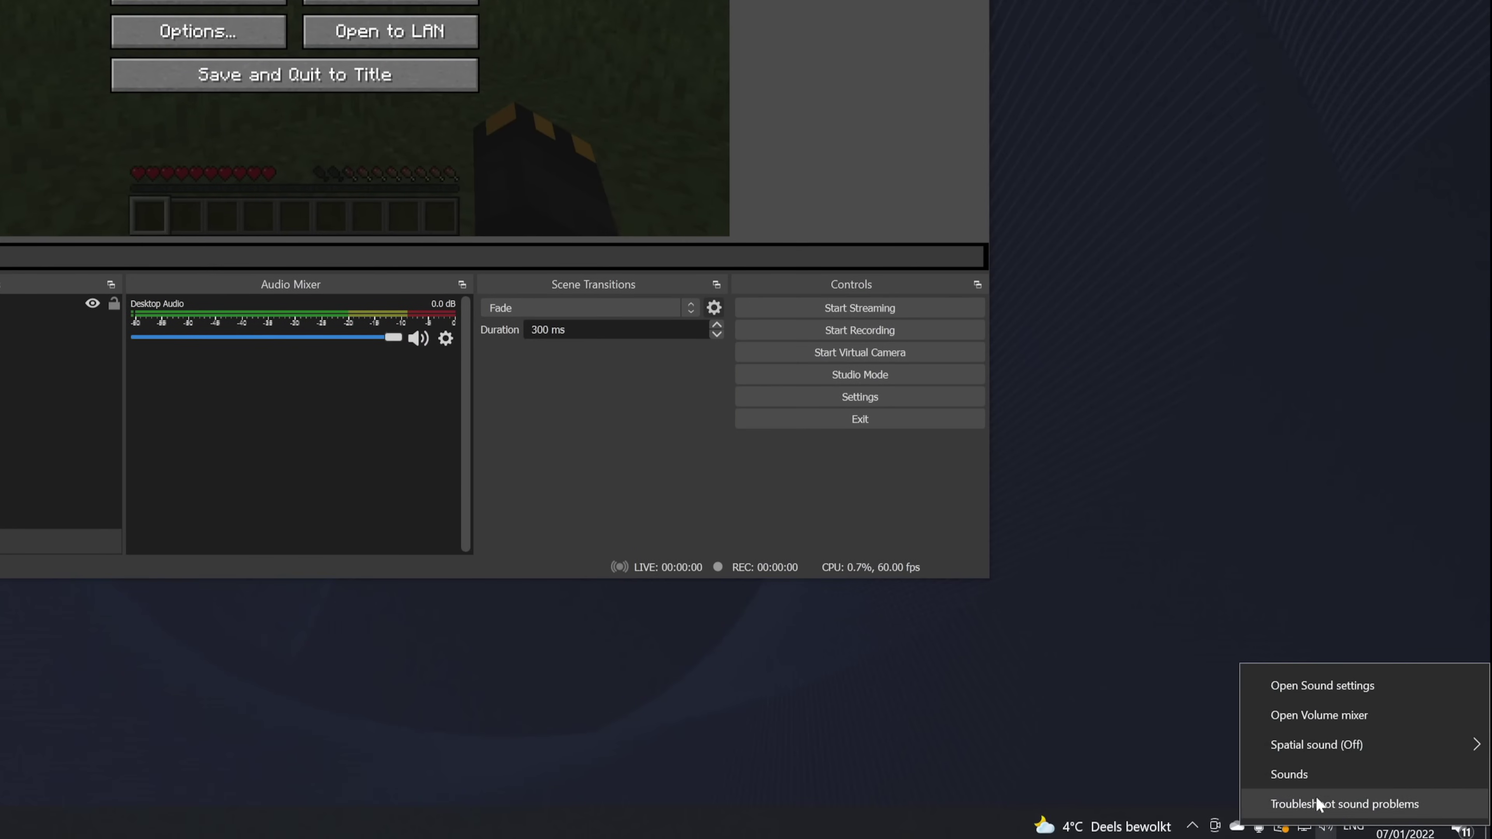
click(1339, 691)
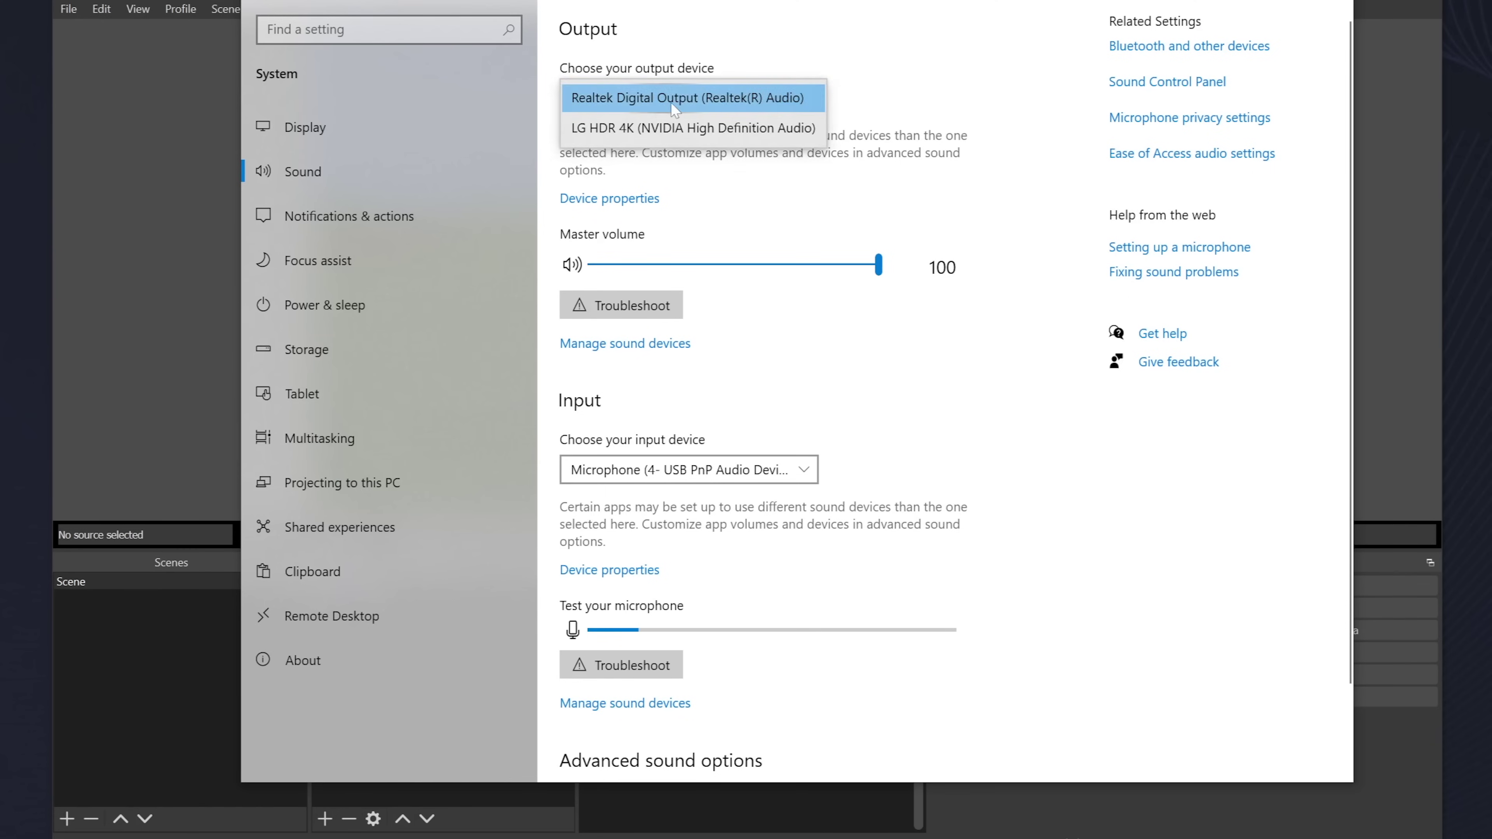
click(954, 64)
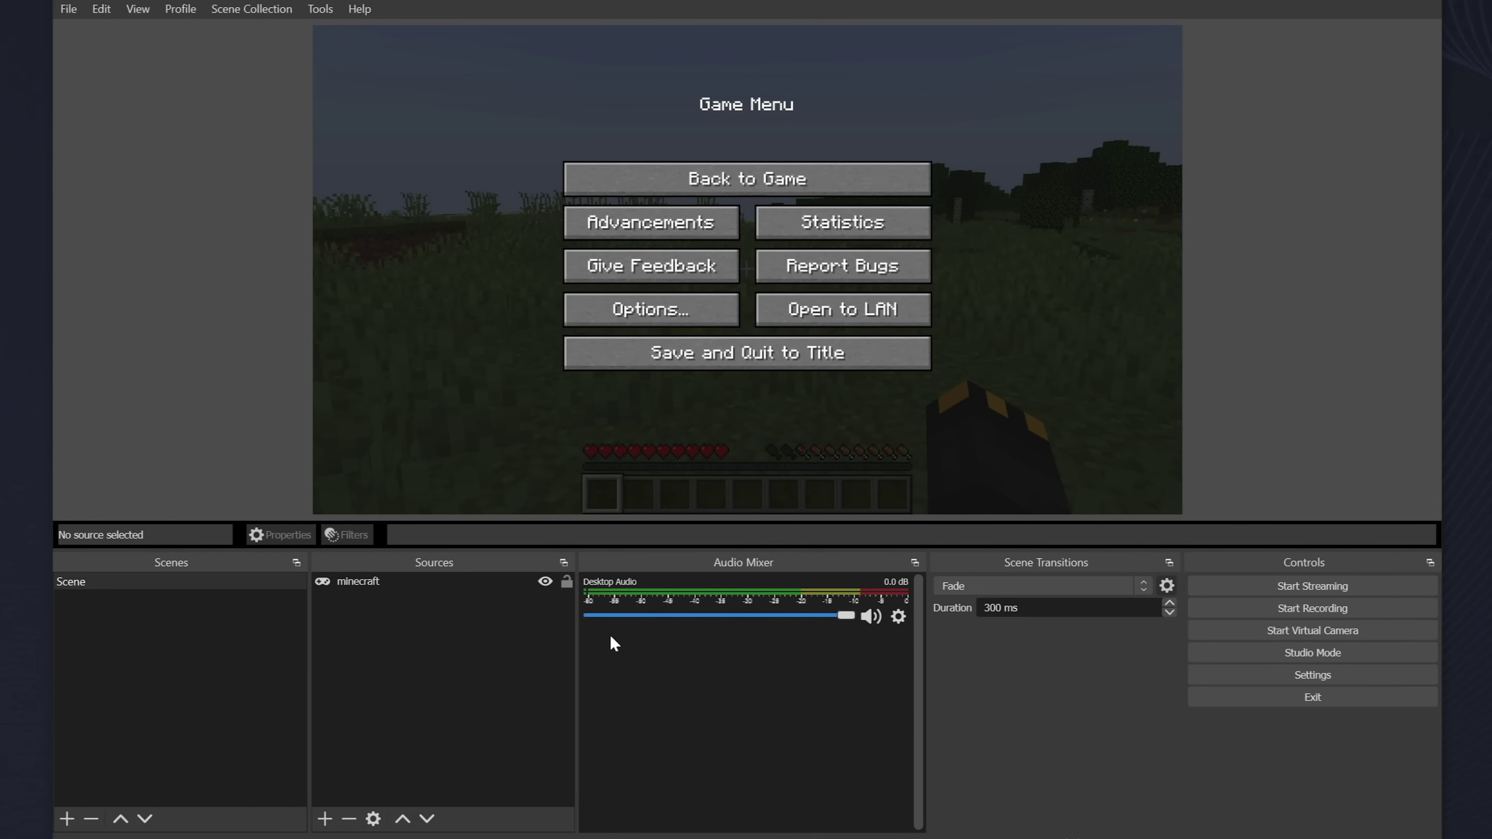
Choose Microphone (4- USB PnP Audio Device) as the Mic/Auxiliary Audio input and save.
click(1214, 674)
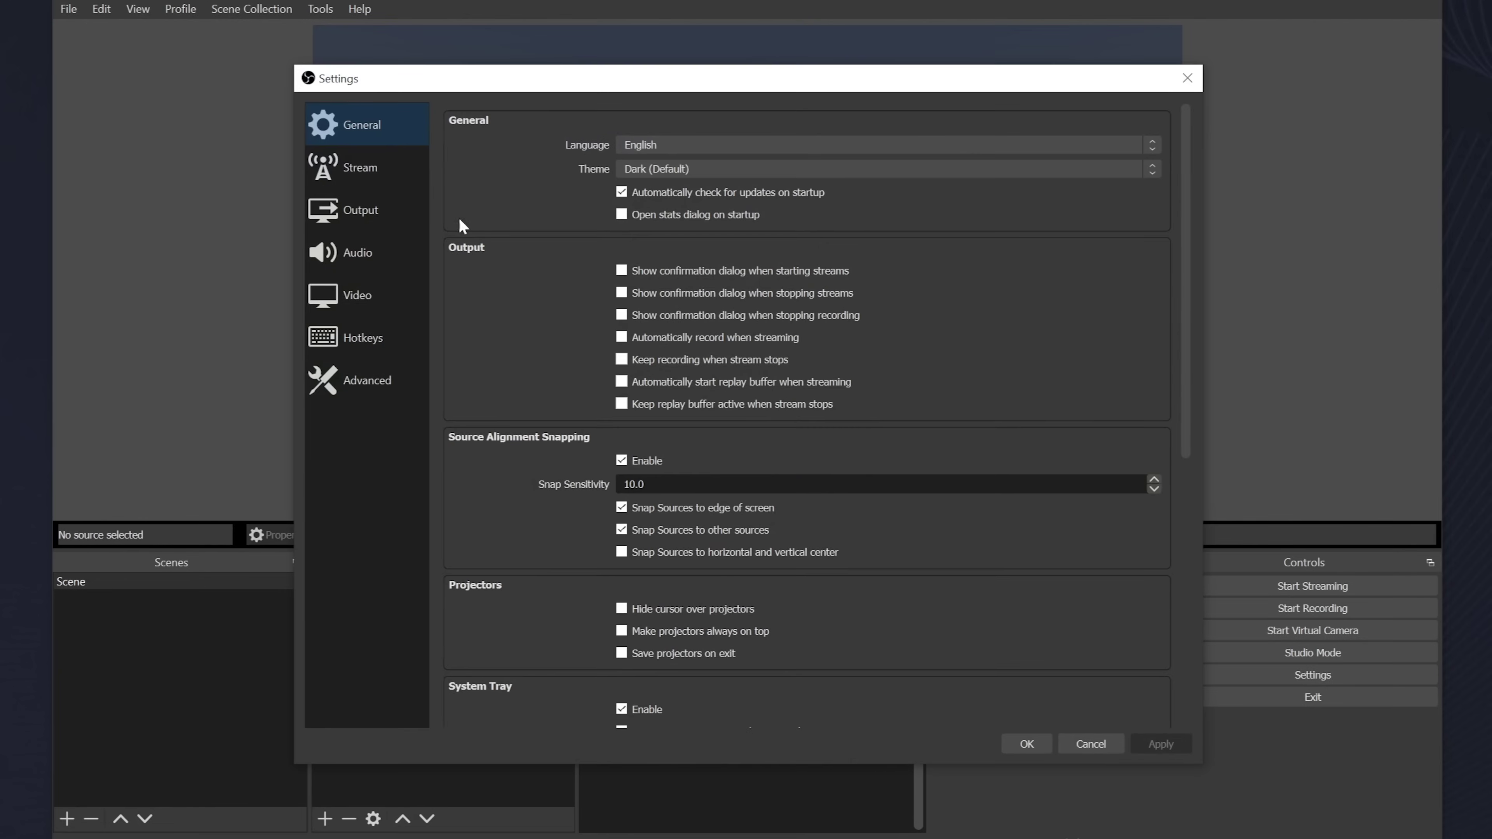
click(380, 253)
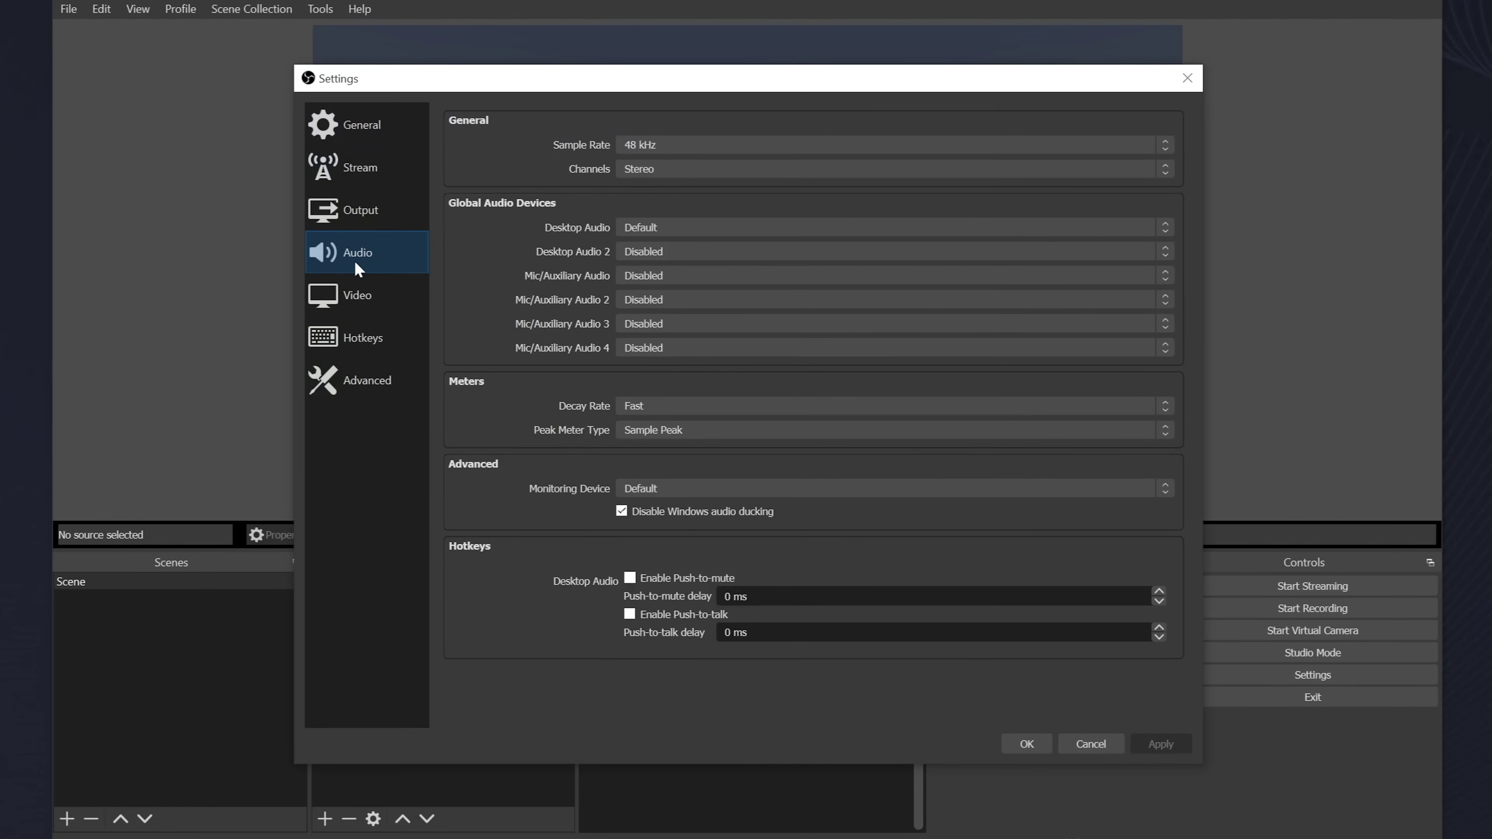
click(660, 276)
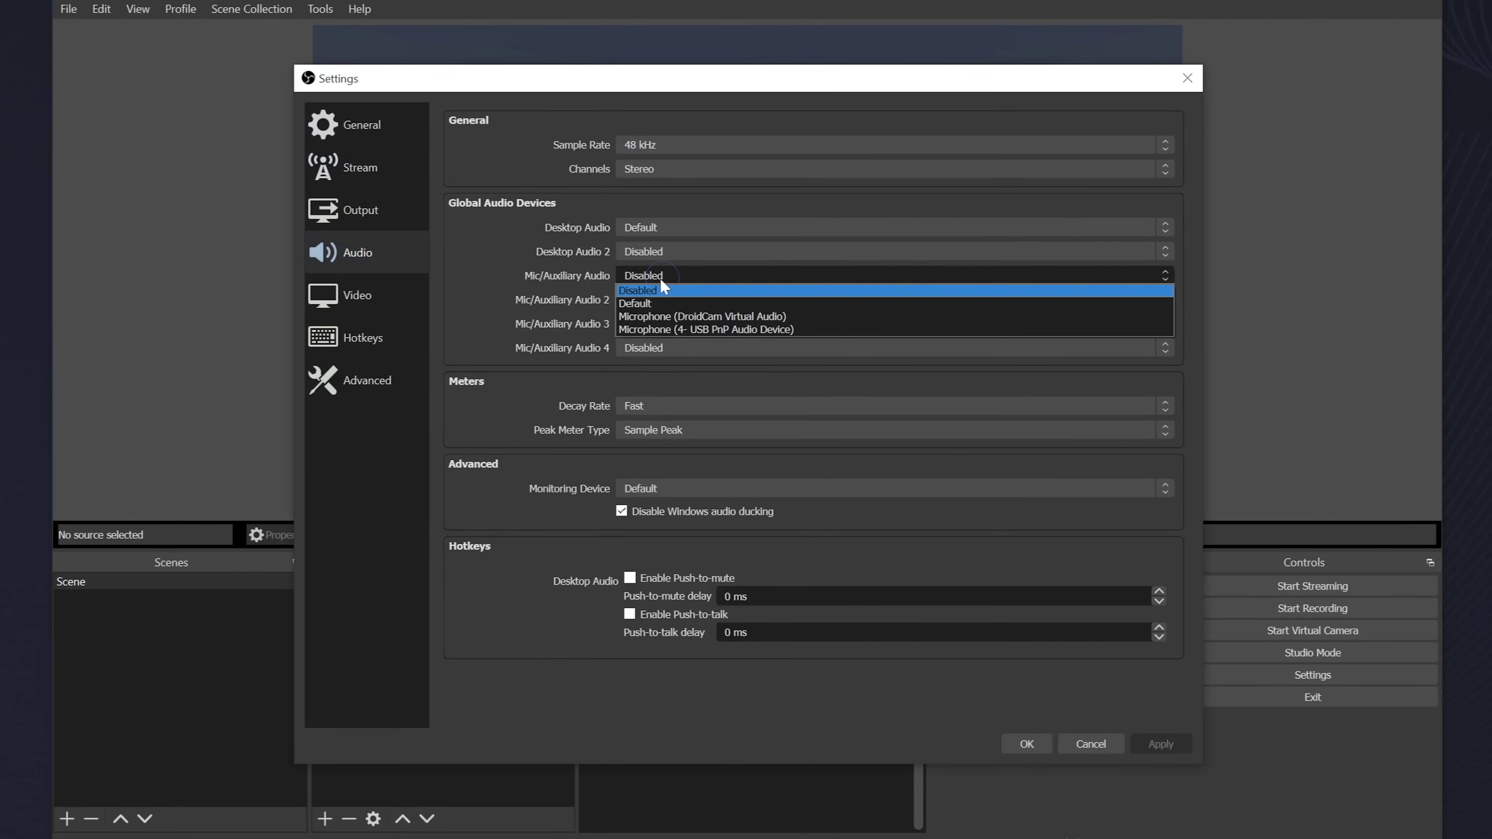
click(709, 330)
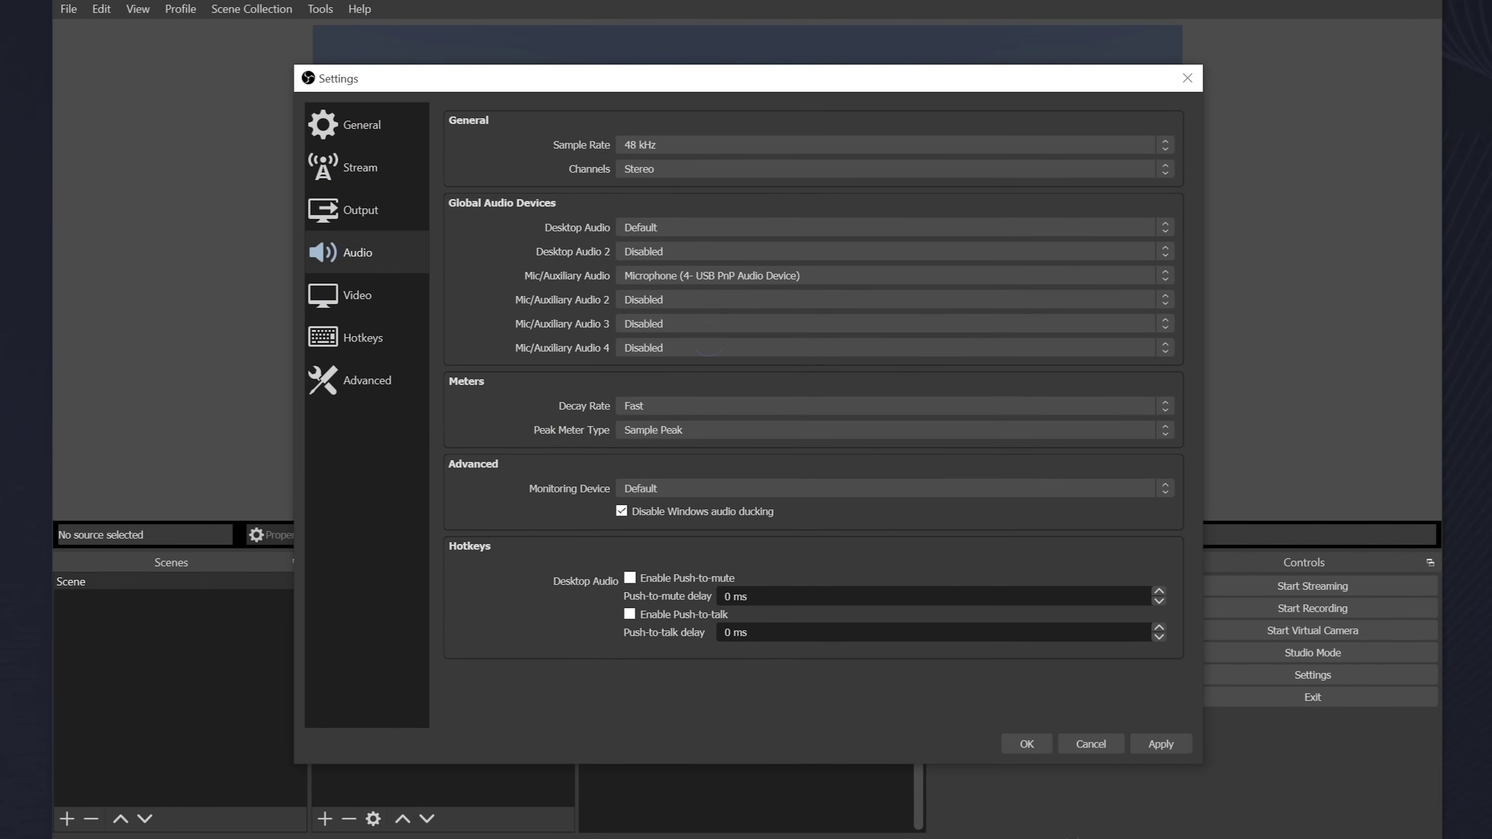
click(1029, 743)
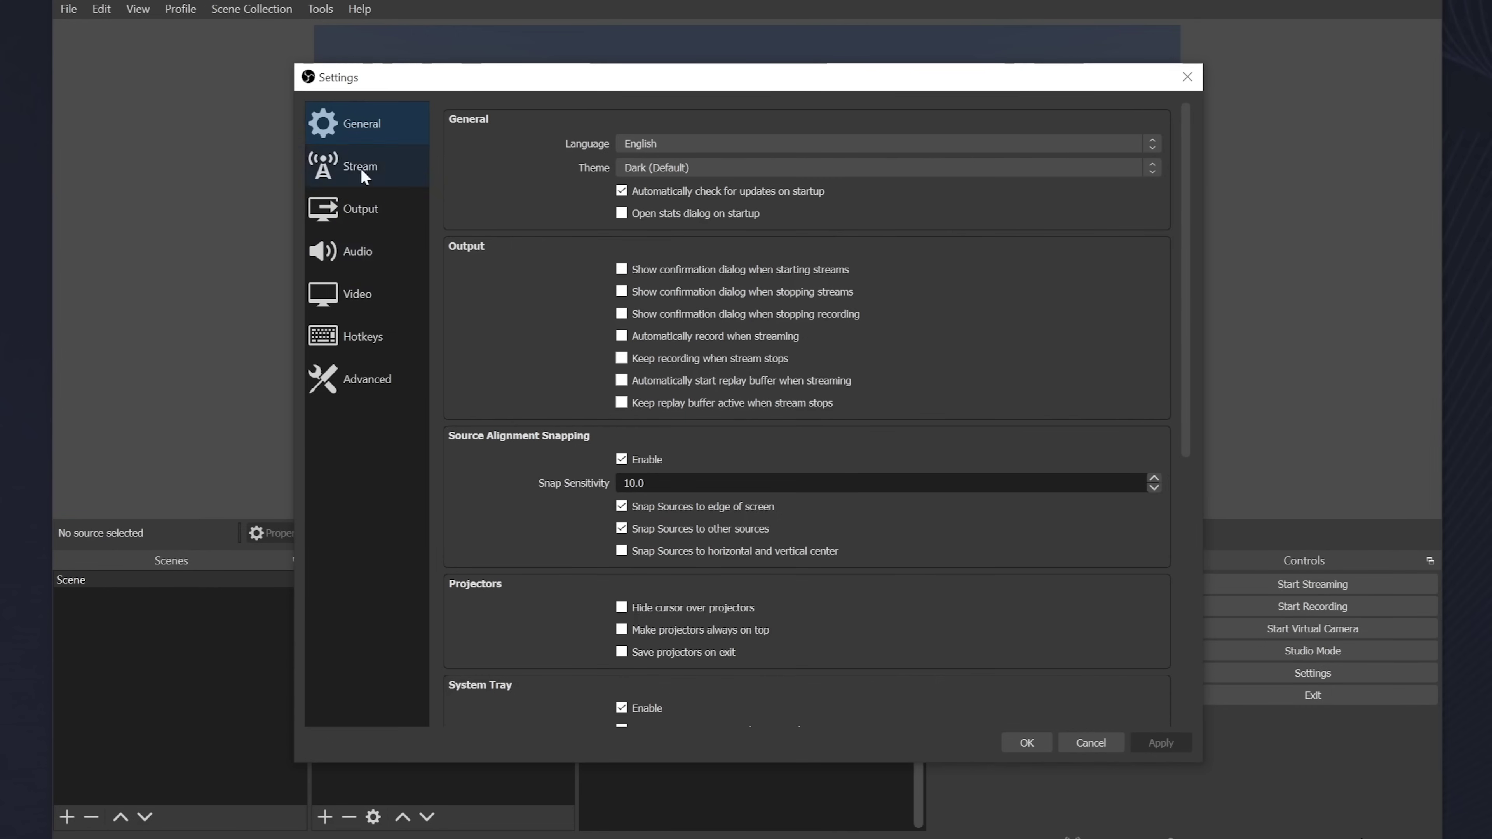
Review the Video page's common FPS and downscale filter options.
click(366, 307)
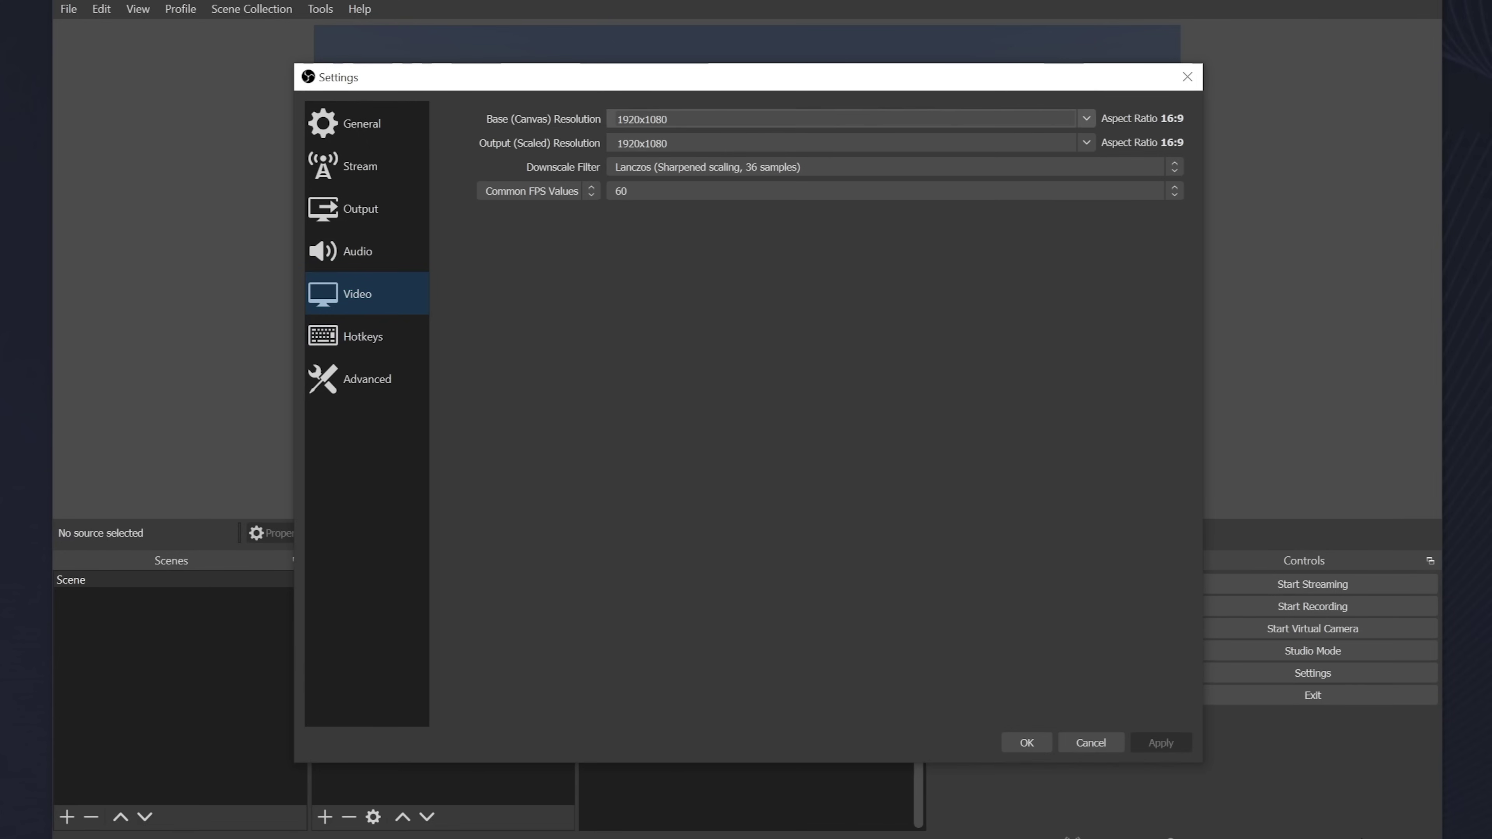
click(644, 185)
click(650, 166)
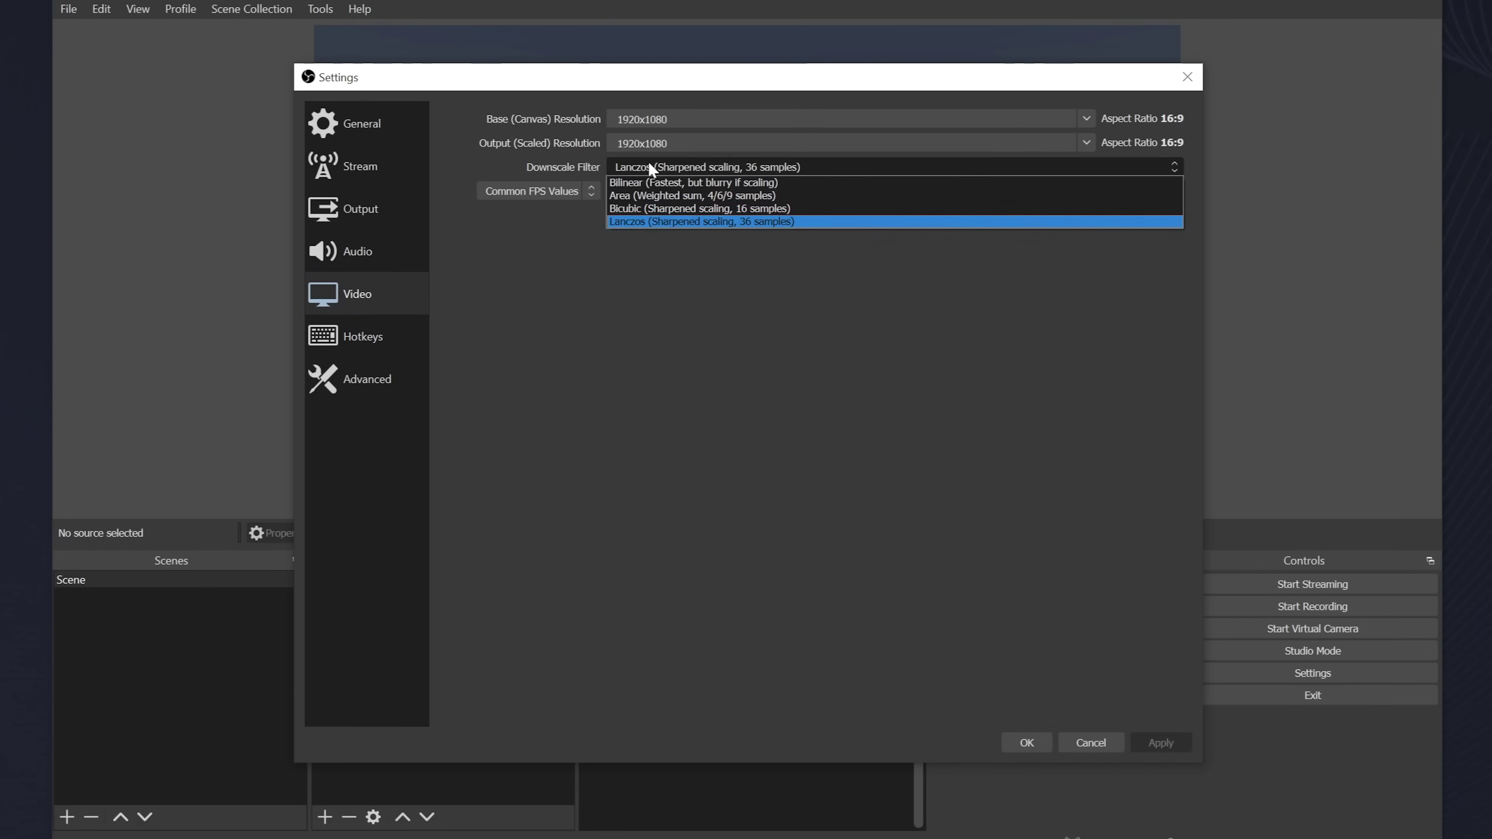
Switch Output Mode to Advanced and keep the Recording tab's format on mkv.
click(350, 221)
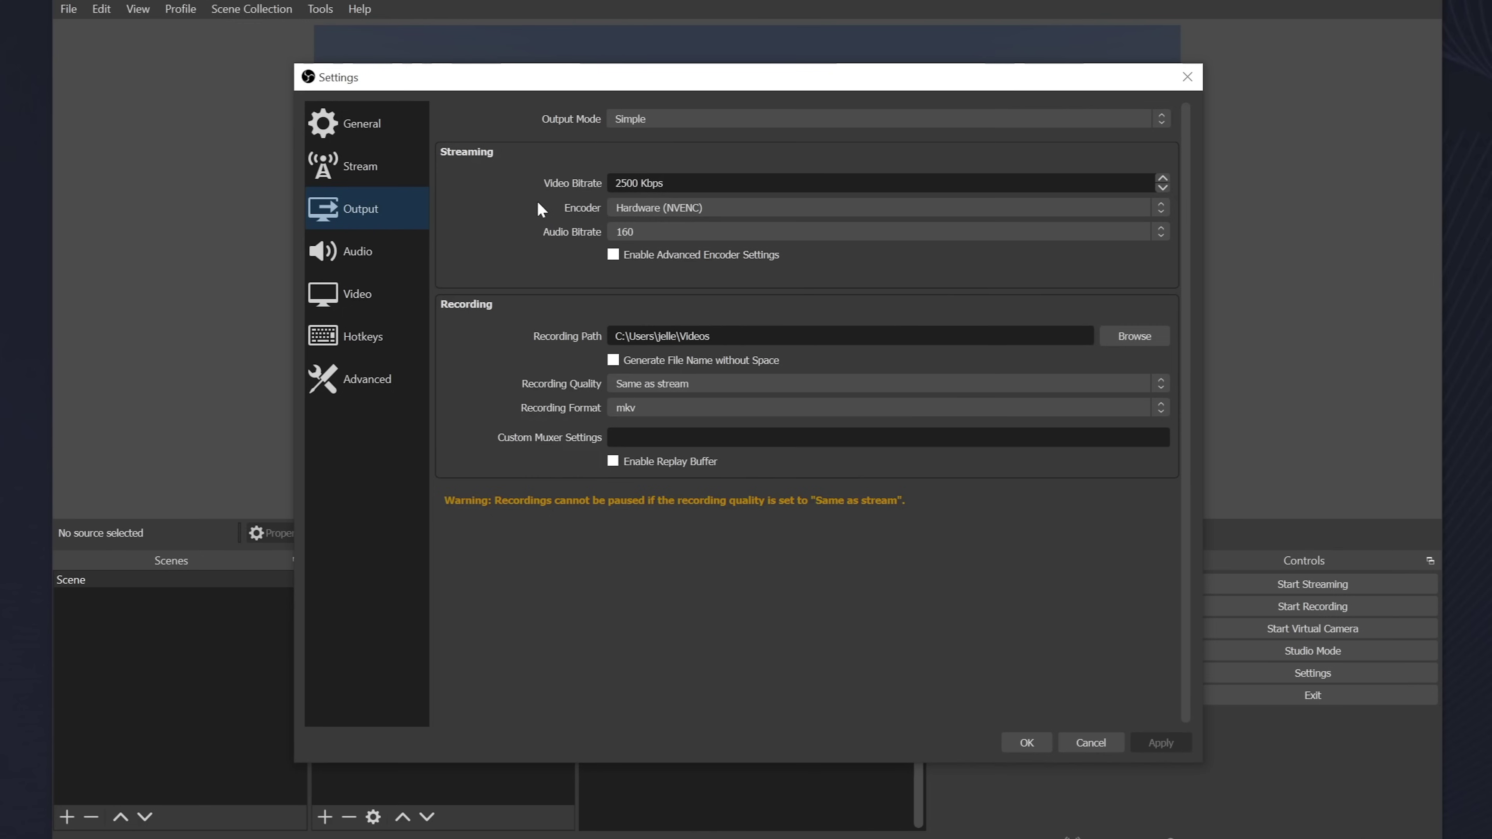
click(646, 119)
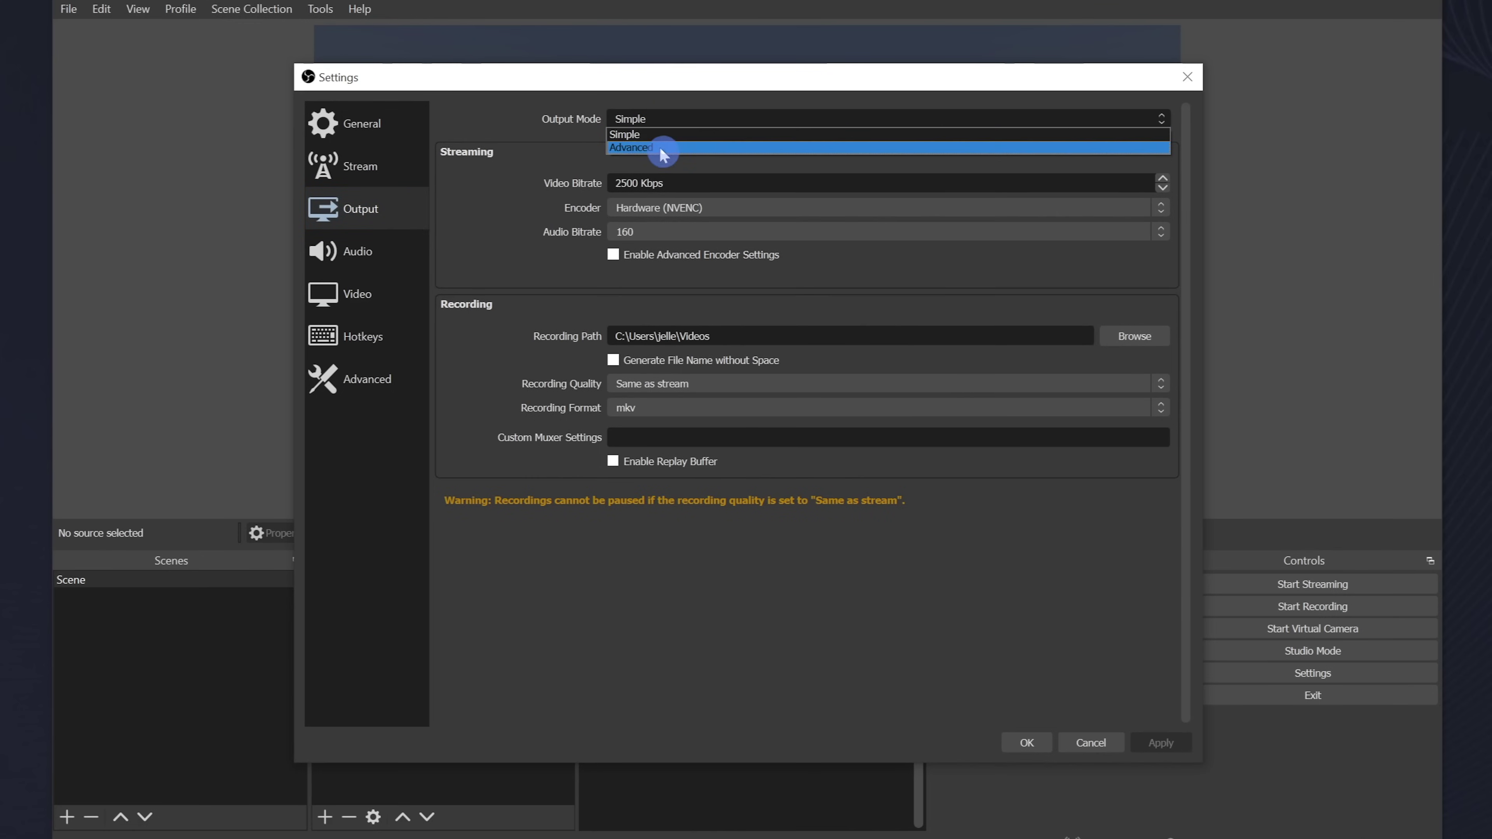
click(661, 150)
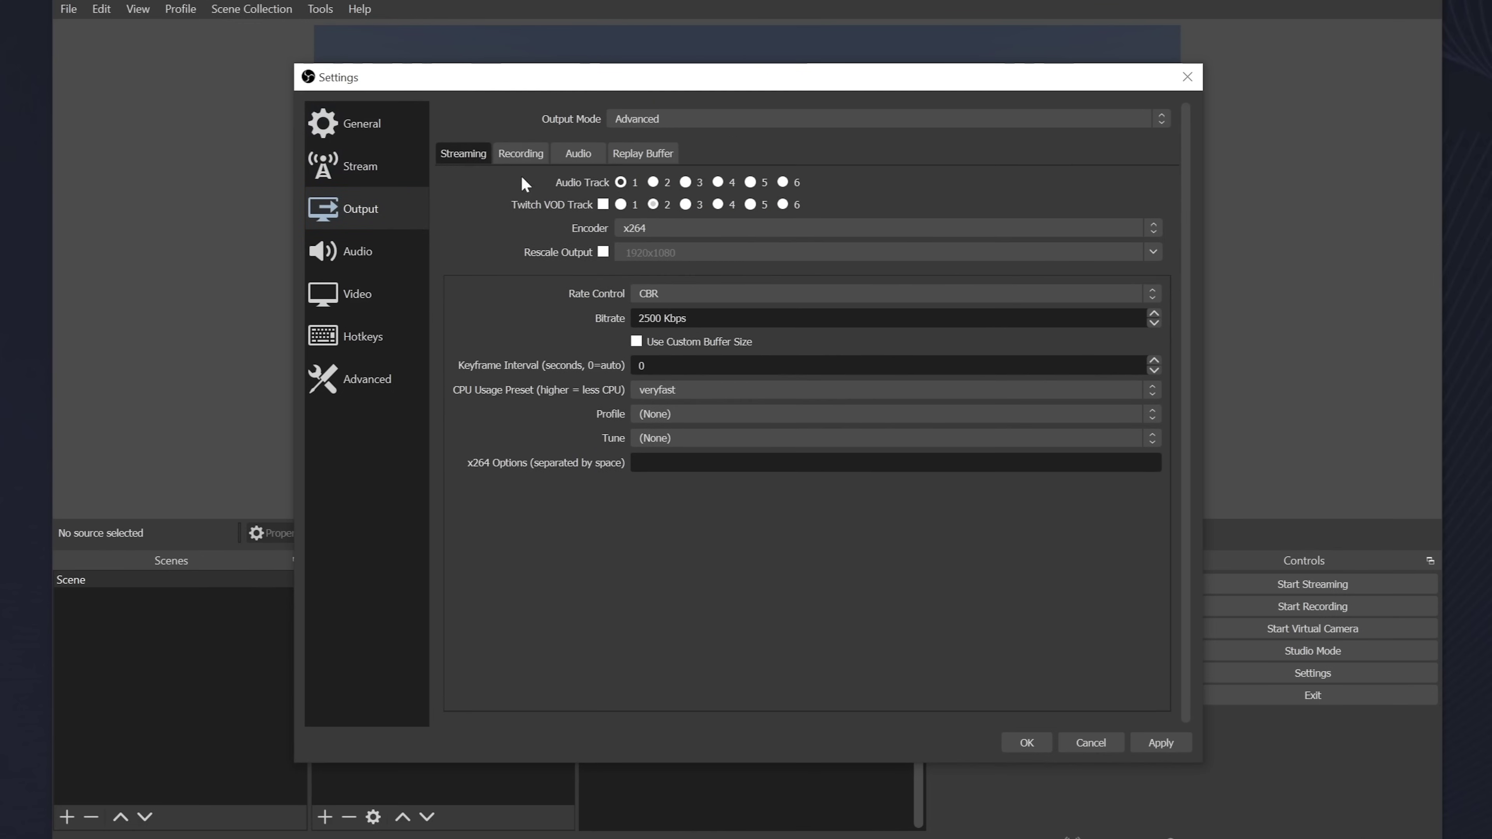
click(524, 154)
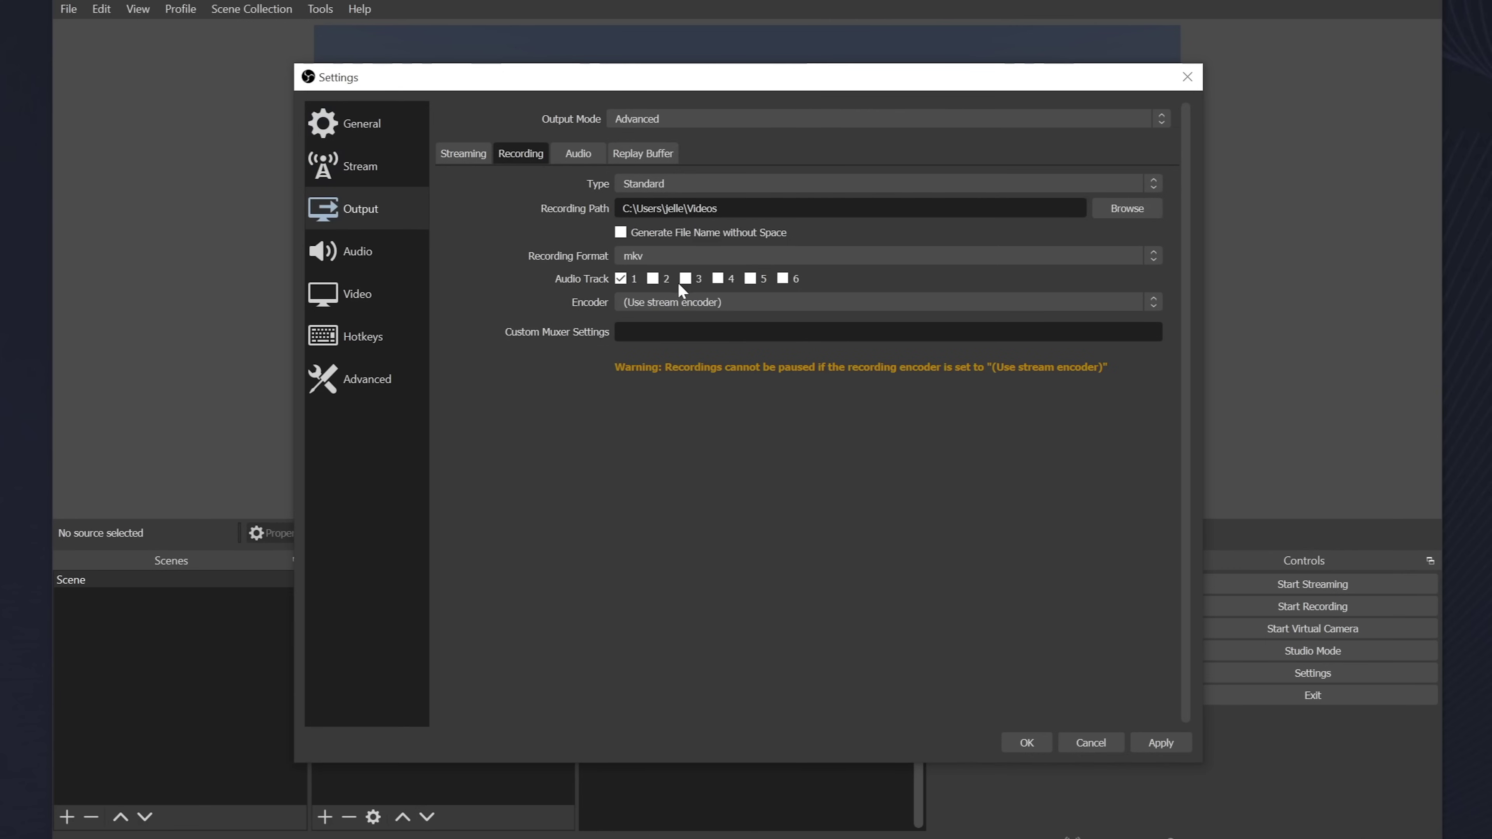
click(657, 255)
click(663, 291)
scroll(653, 259, up, 2)
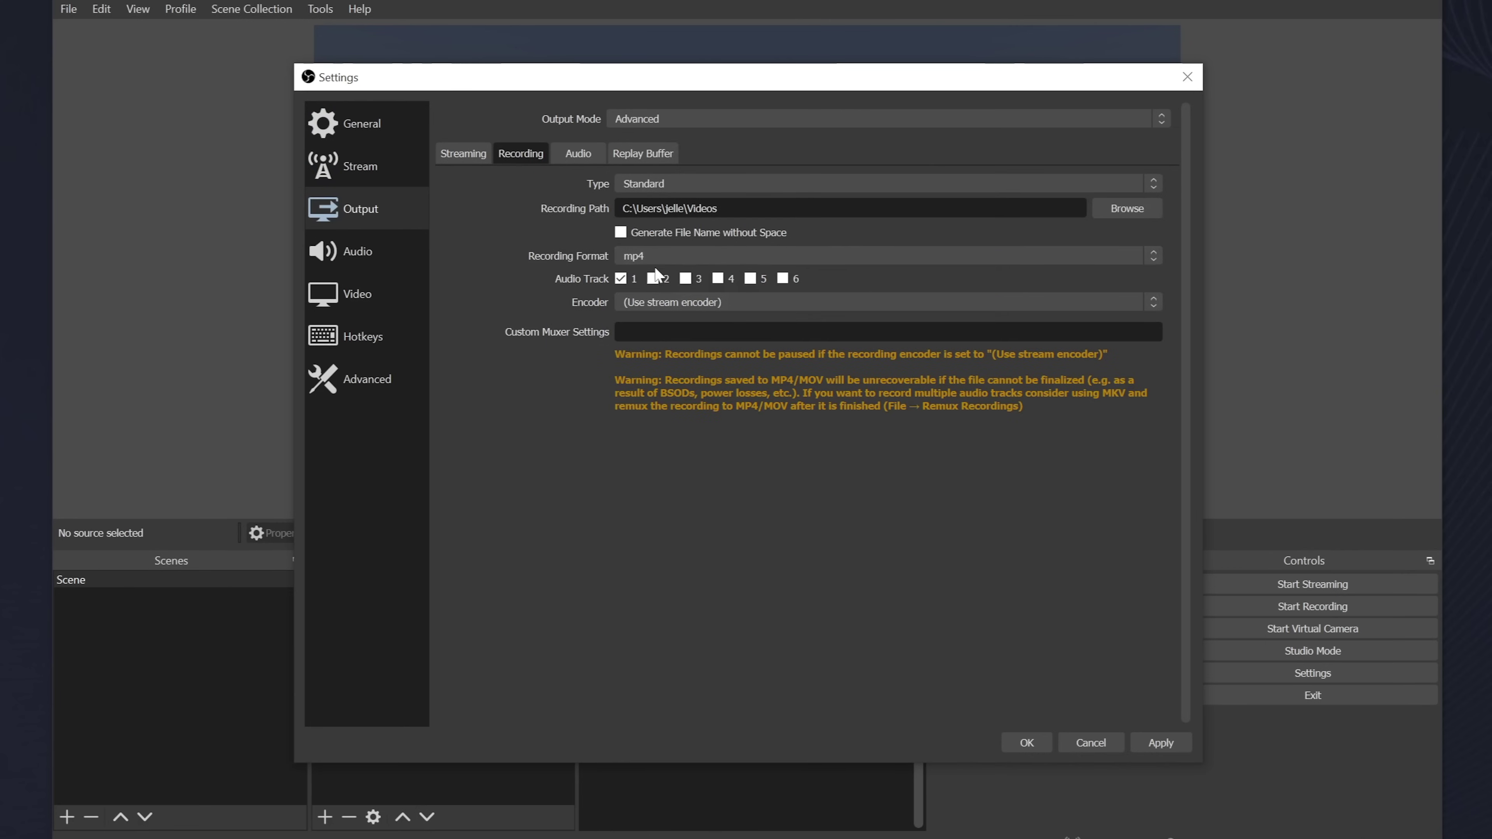
click(655, 259)
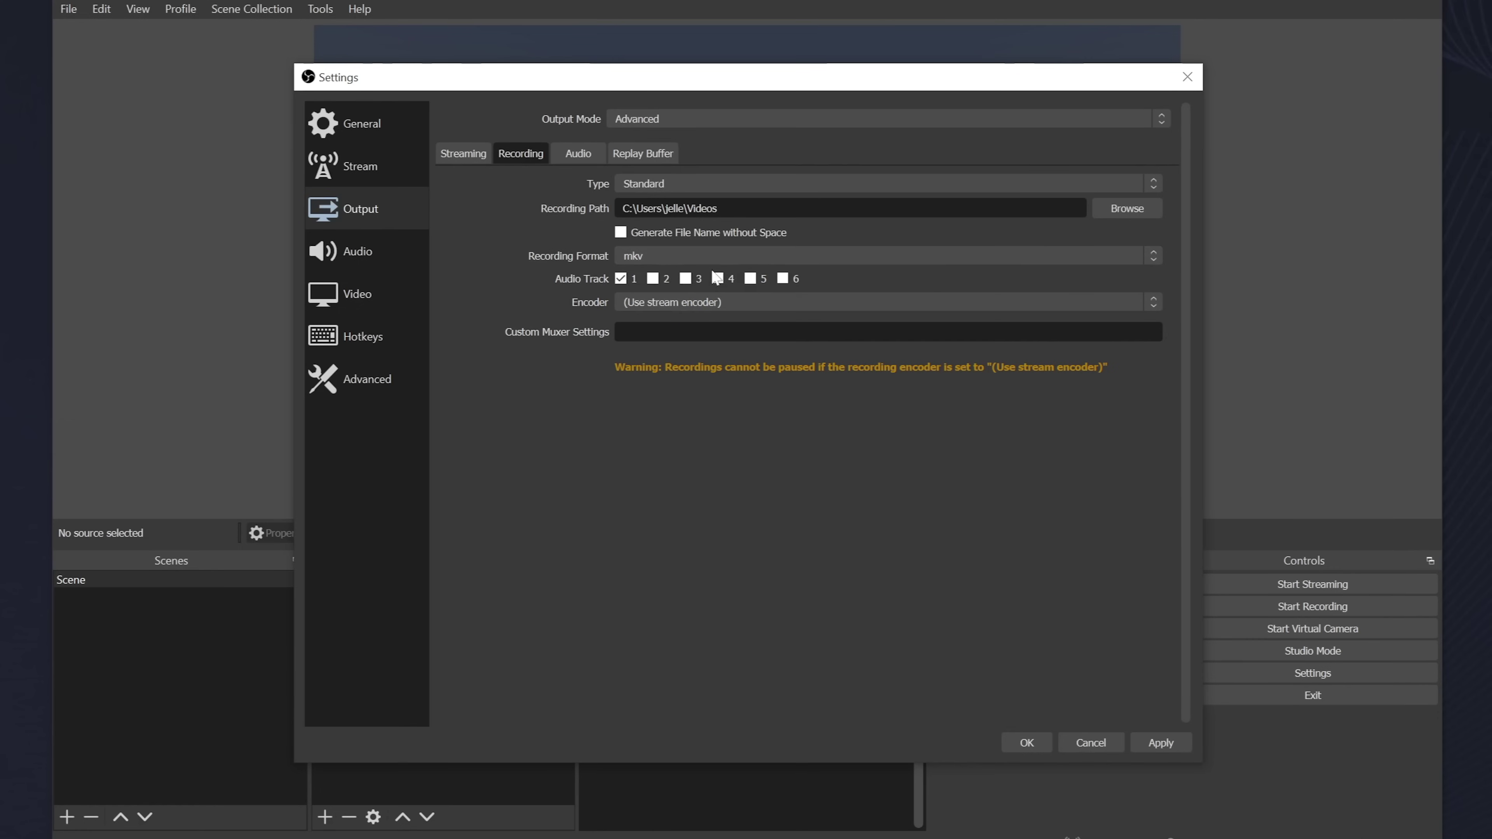
click(662, 261)
Set the recording path to the Videos folder using the folder picker.
click(1128, 209)
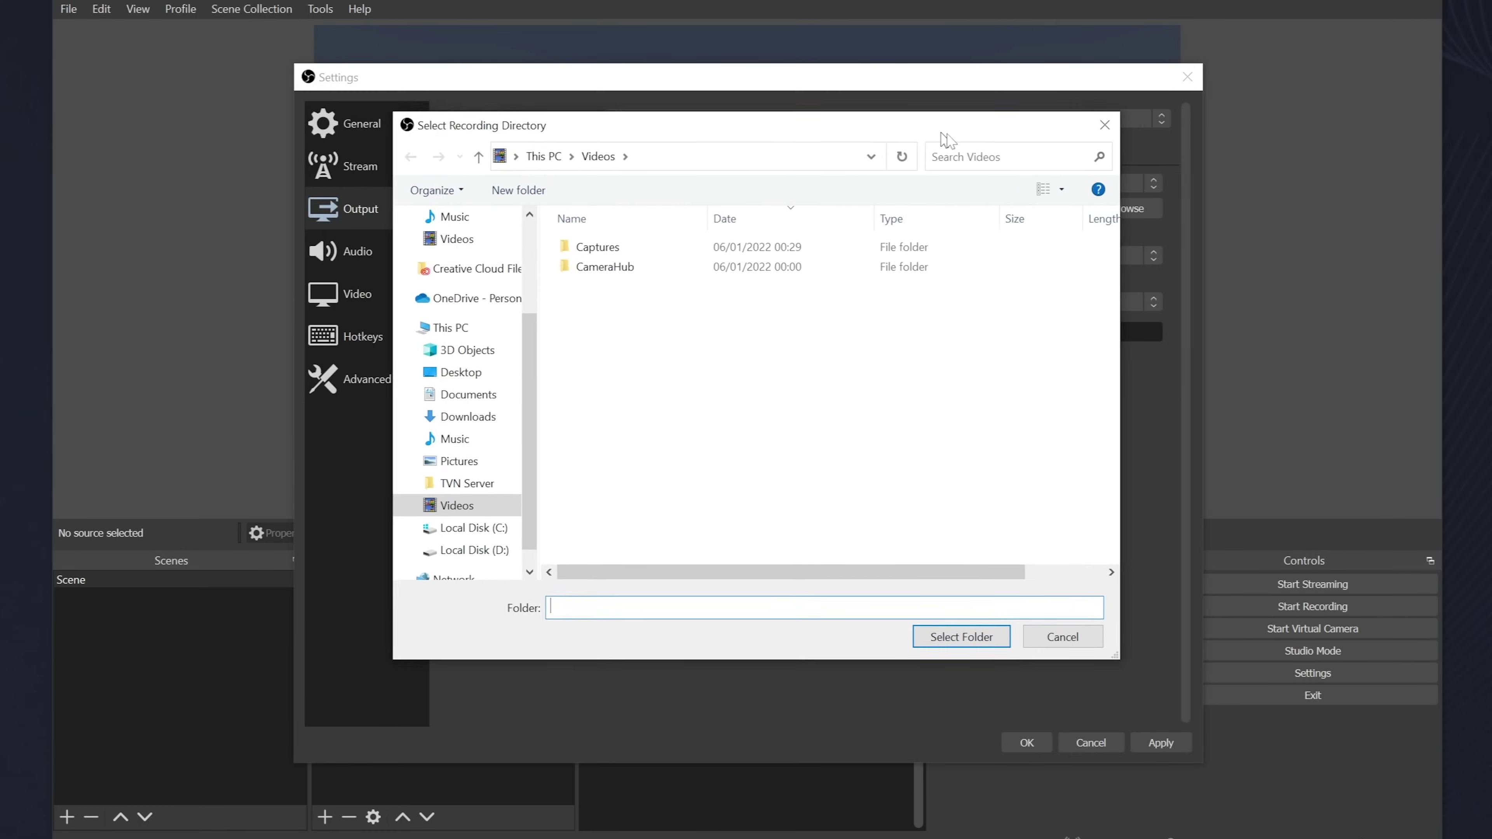
drag(941, 135, 982, 141)
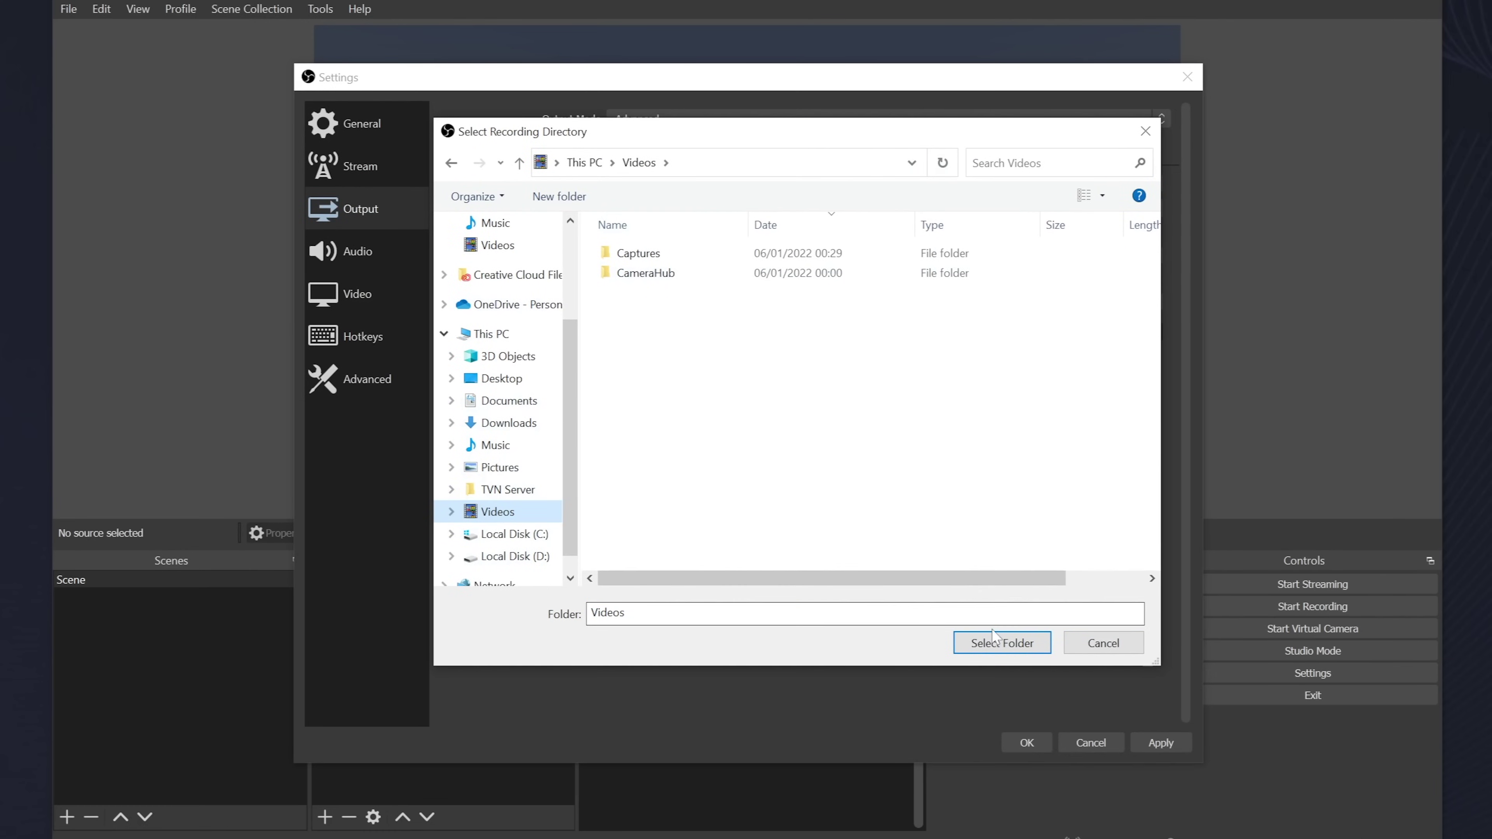
click(1003, 644)
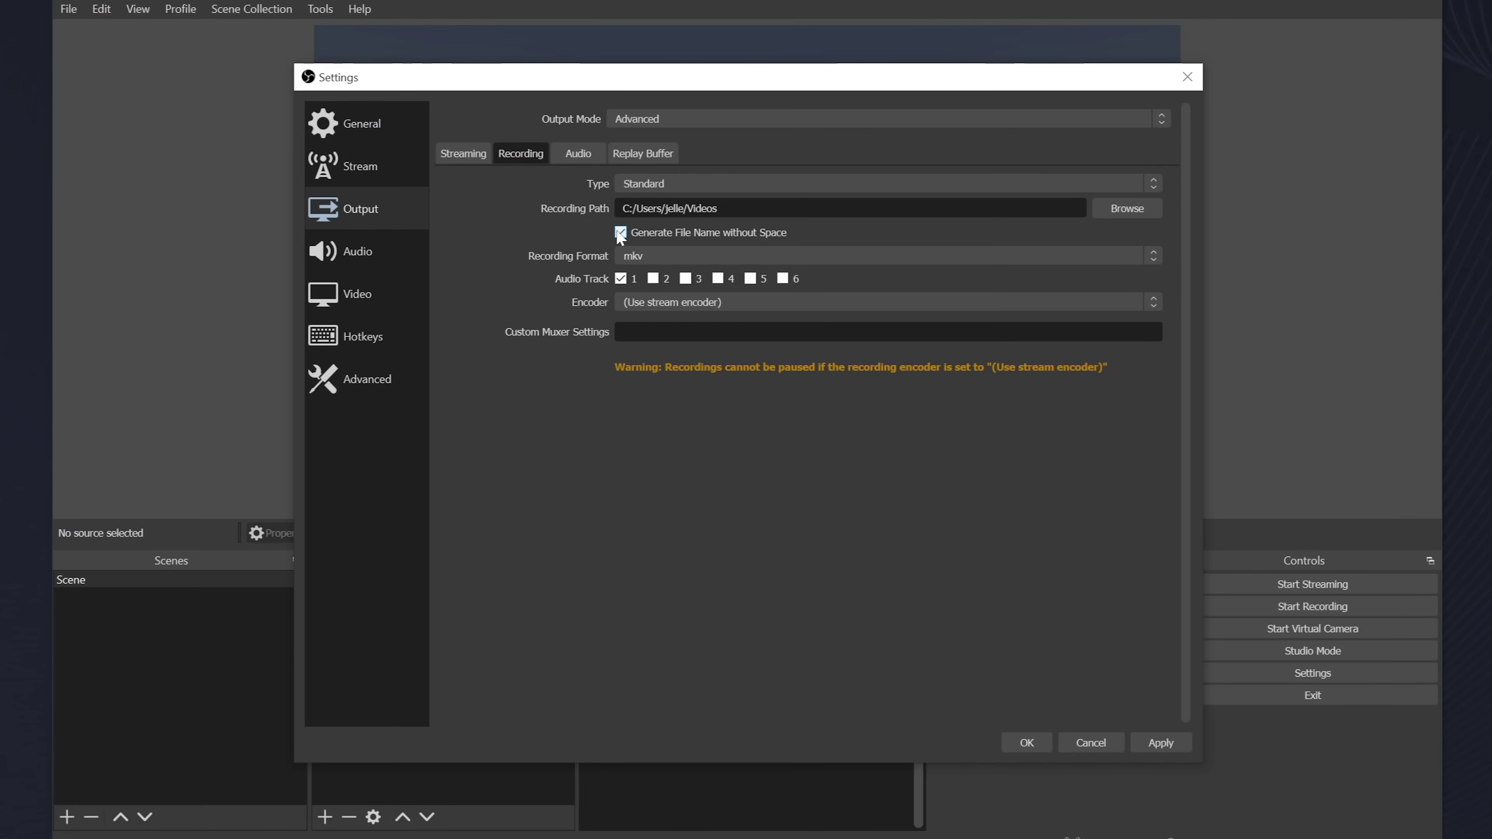
Keep mkv as the recording format and list the recording encoder options.
click(629, 256)
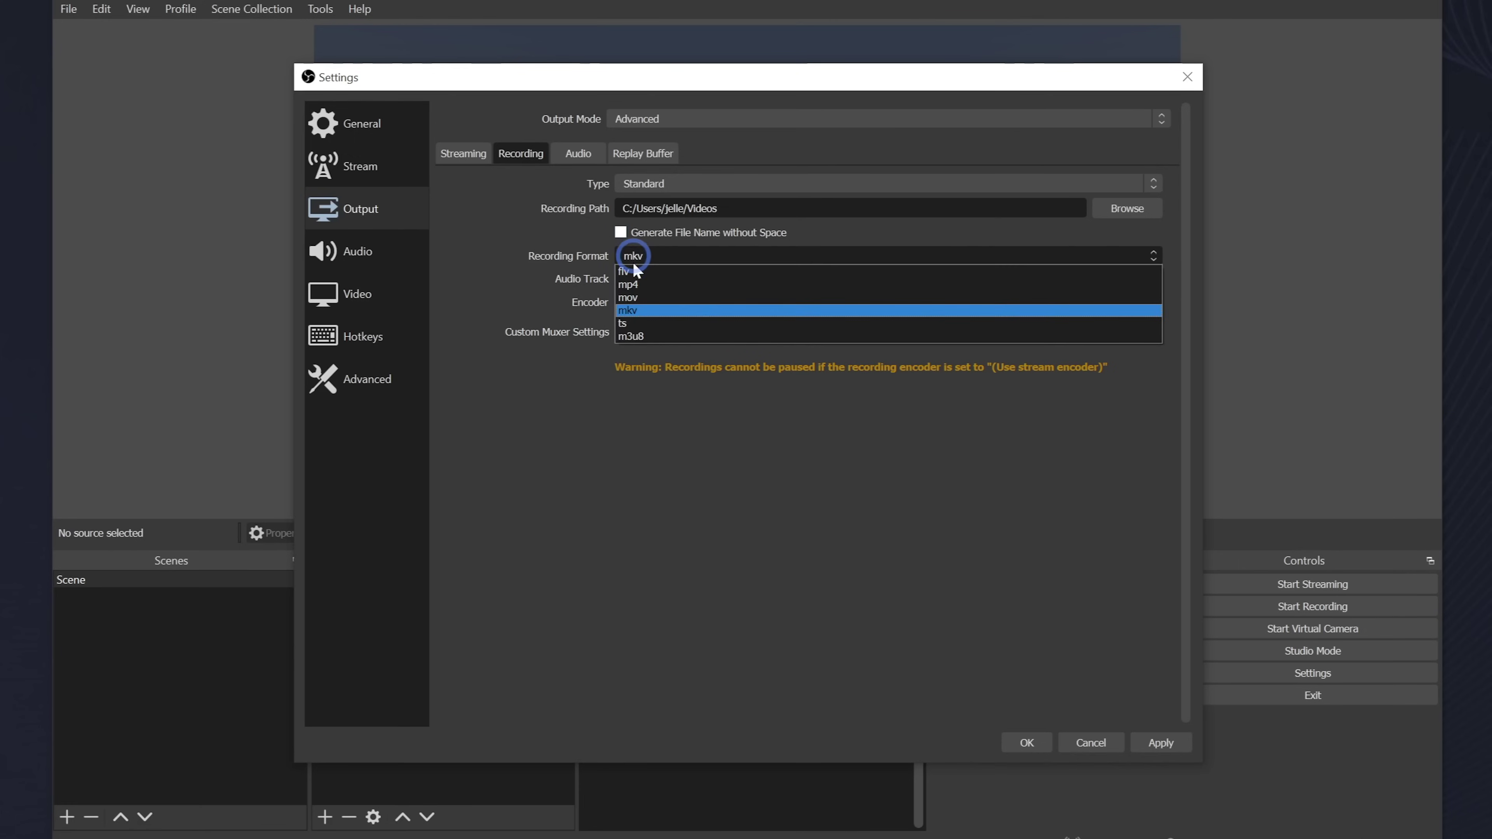
click(642, 311)
click(652, 279)
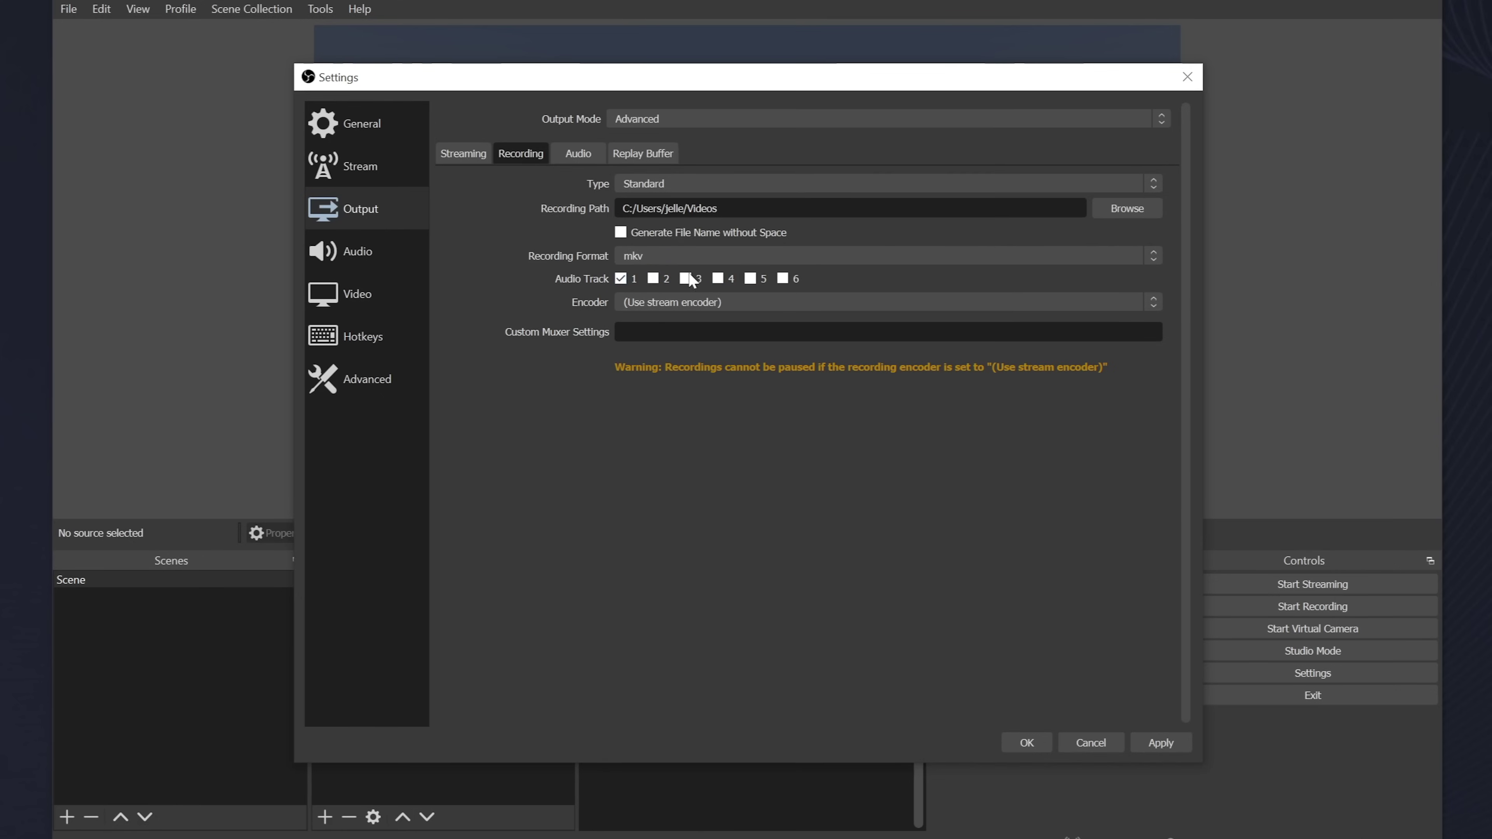
click(655, 305)
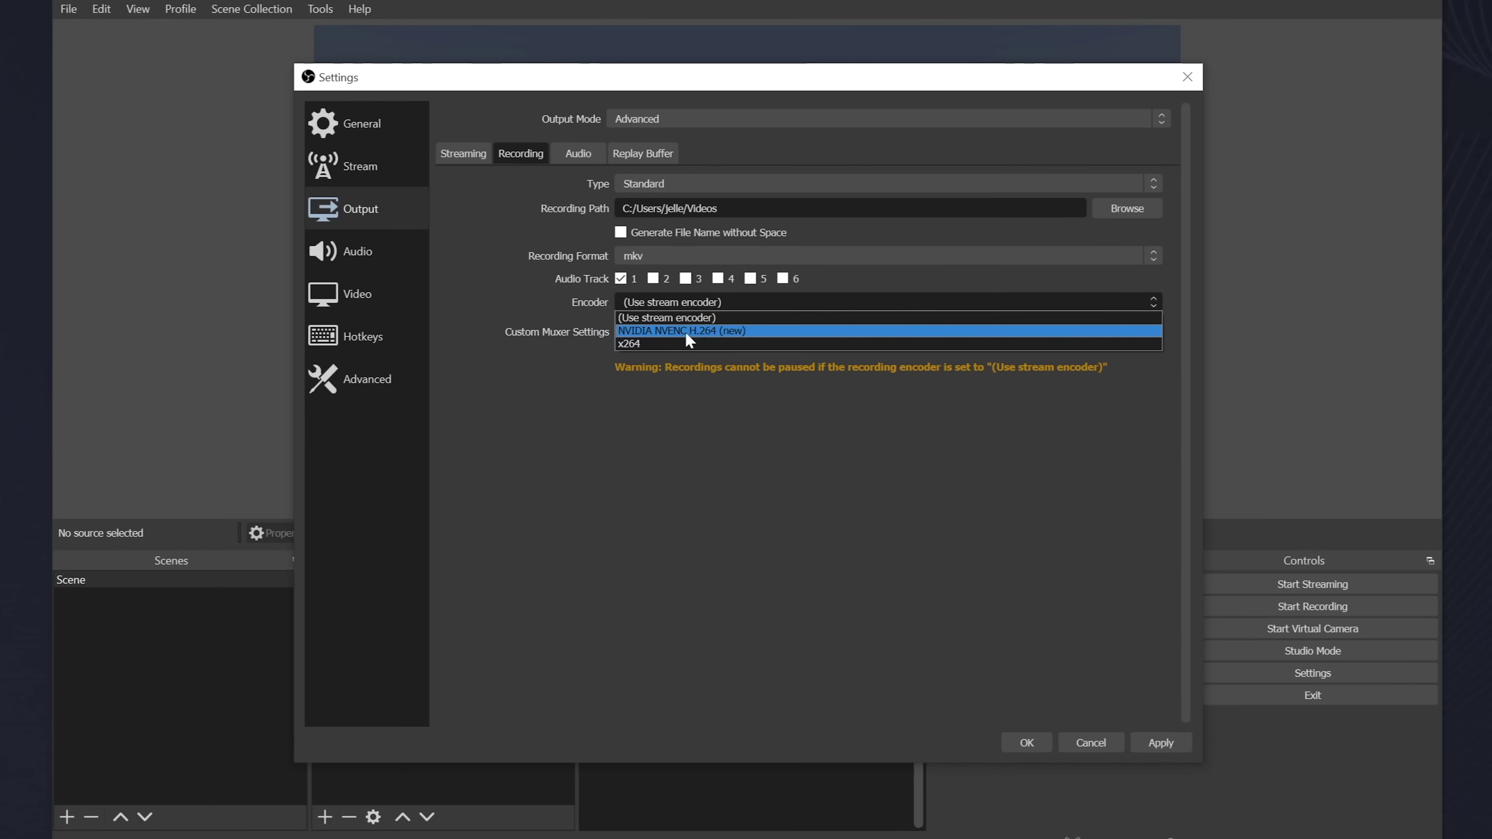
Try x264 as the recording encoder, then settle on NVIDIA NVENC H.264 (new).
click(656, 344)
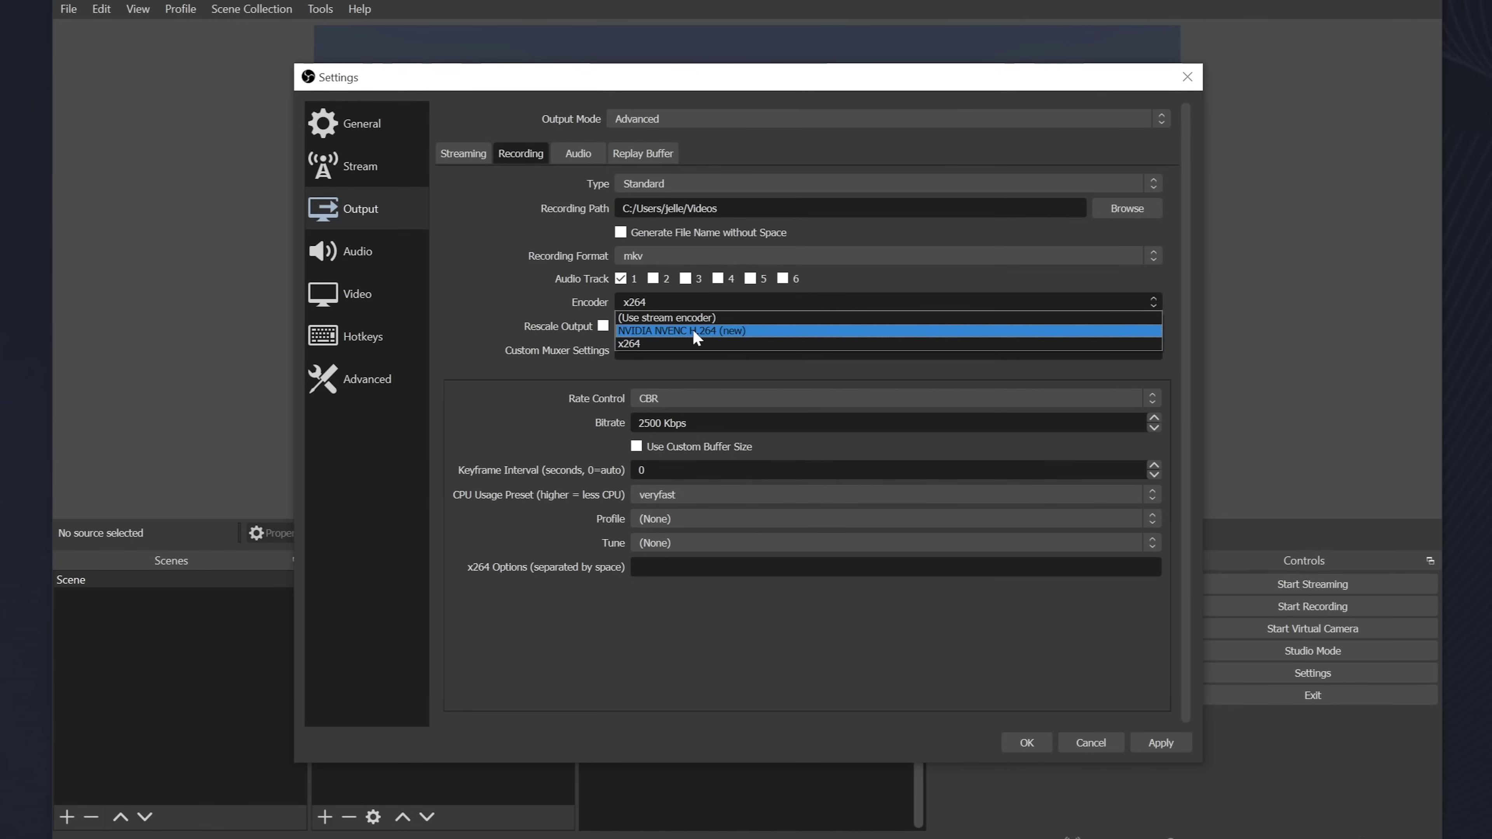
click(695, 333)
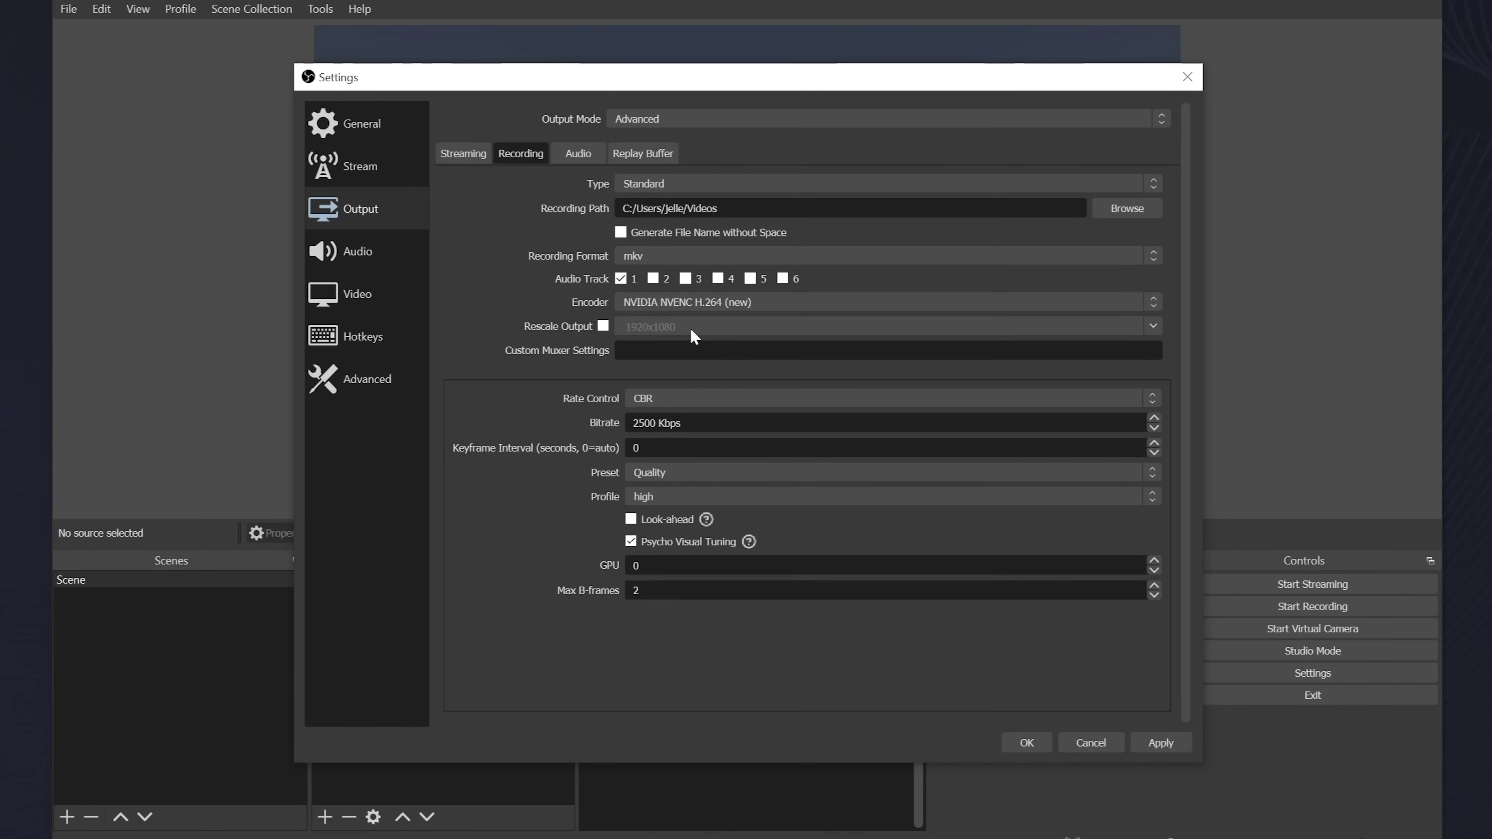
click(681, 298)
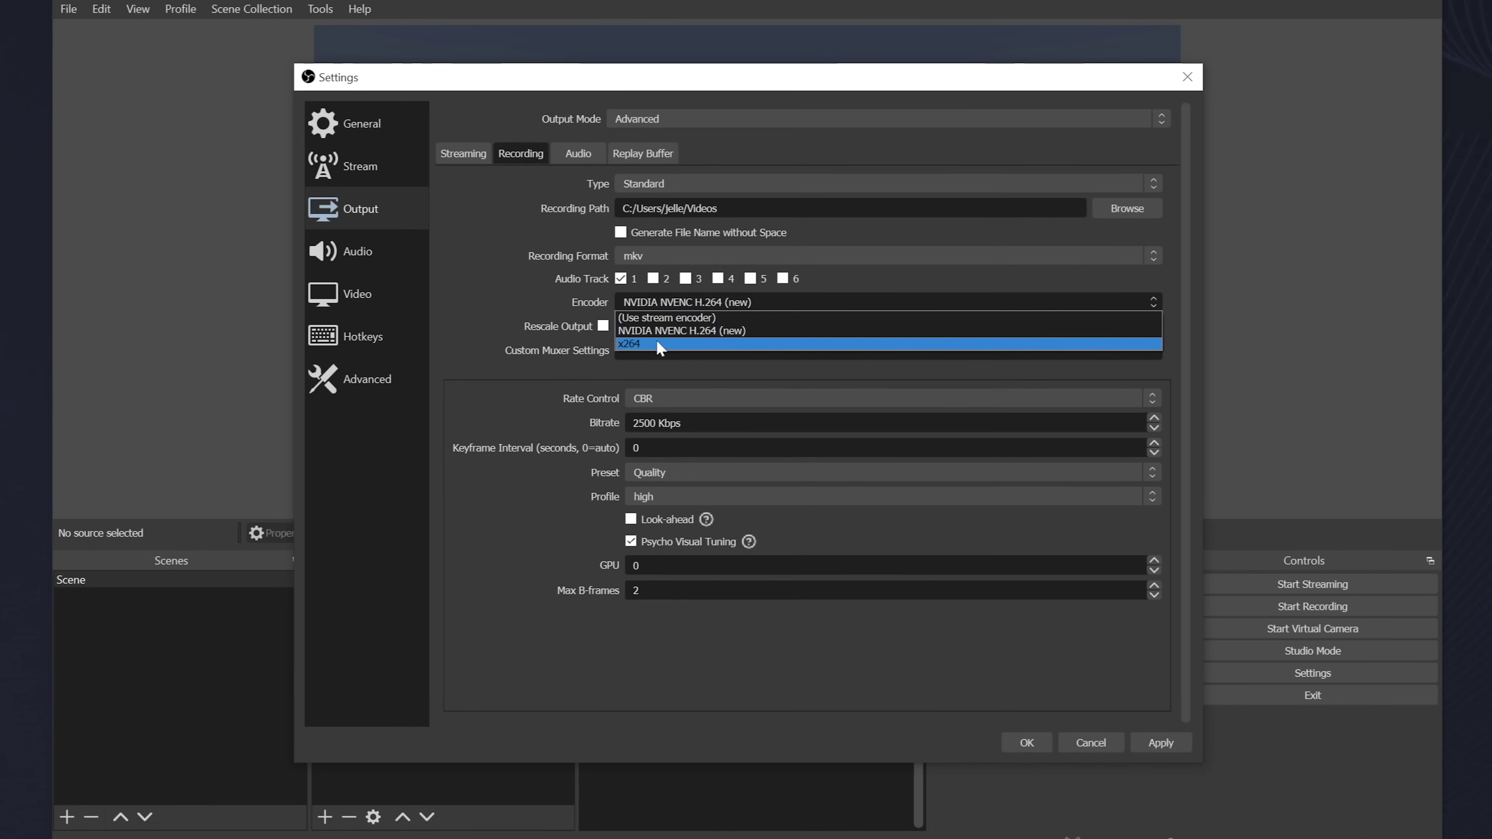
click(659, 346)
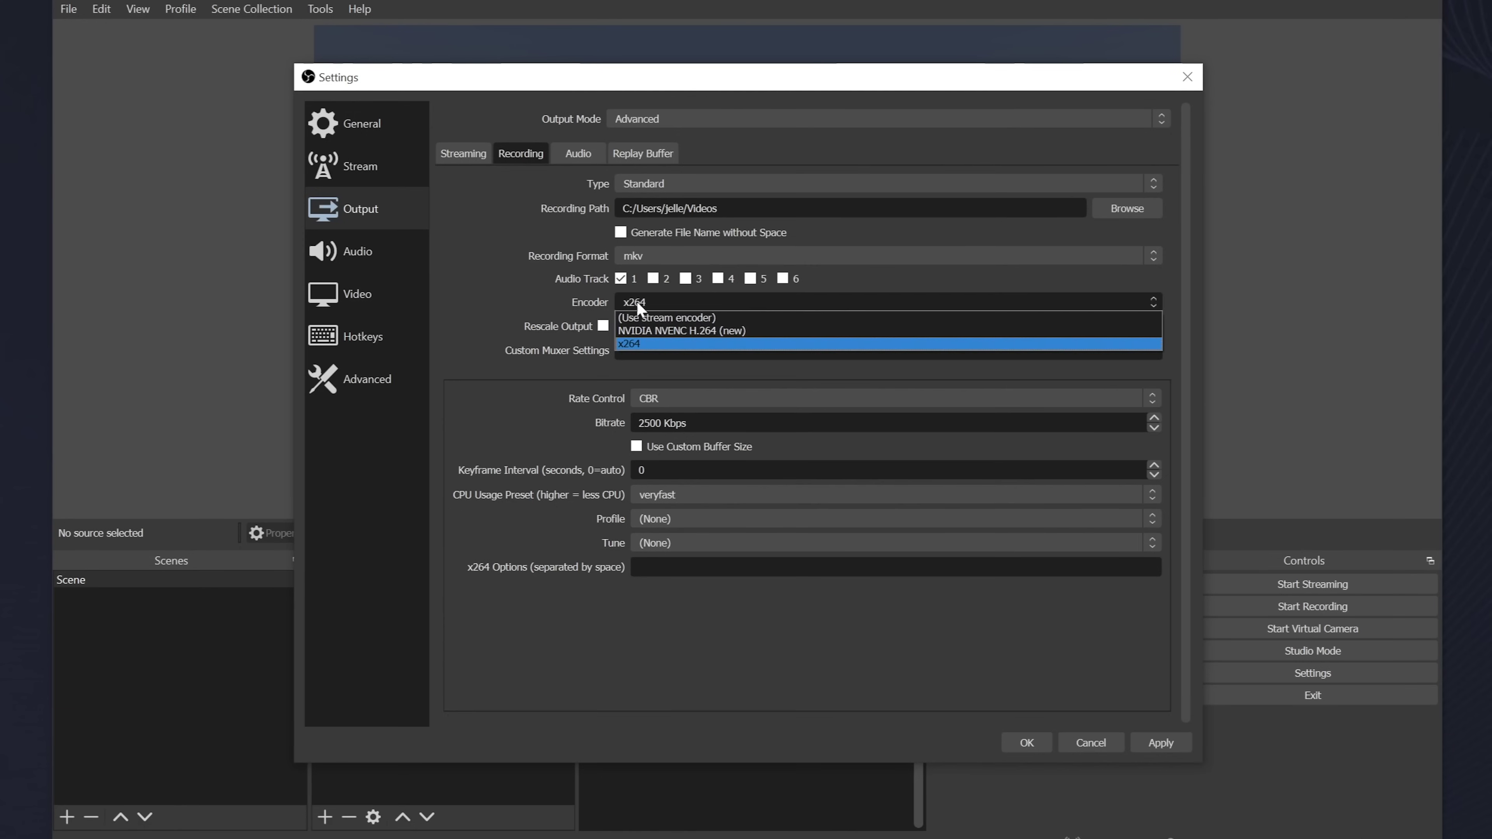
click(691, 331)
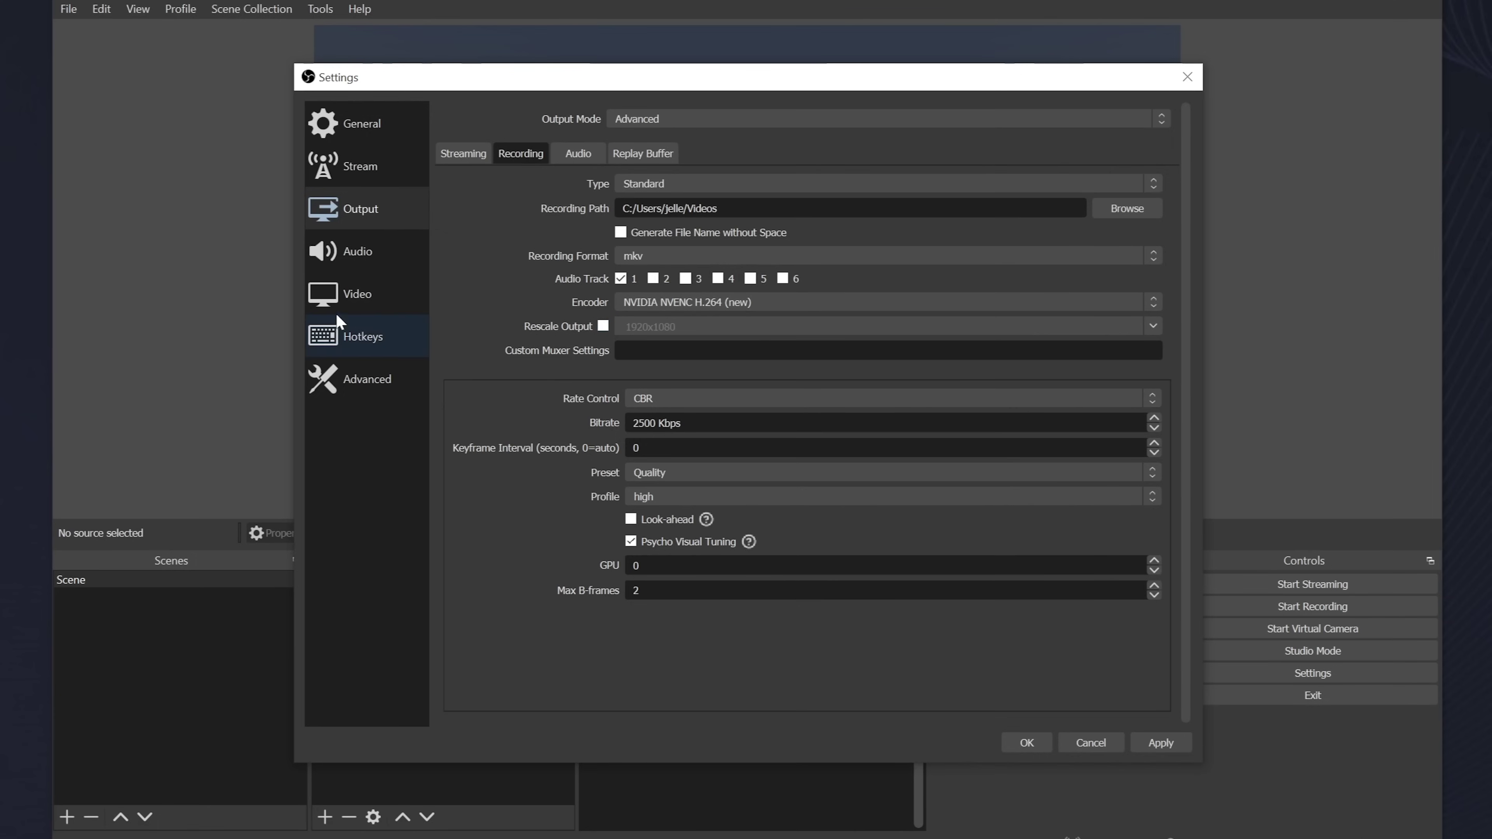
Glance at the Video page, then set recording rate control to CQP on Output.
click(362, 292)
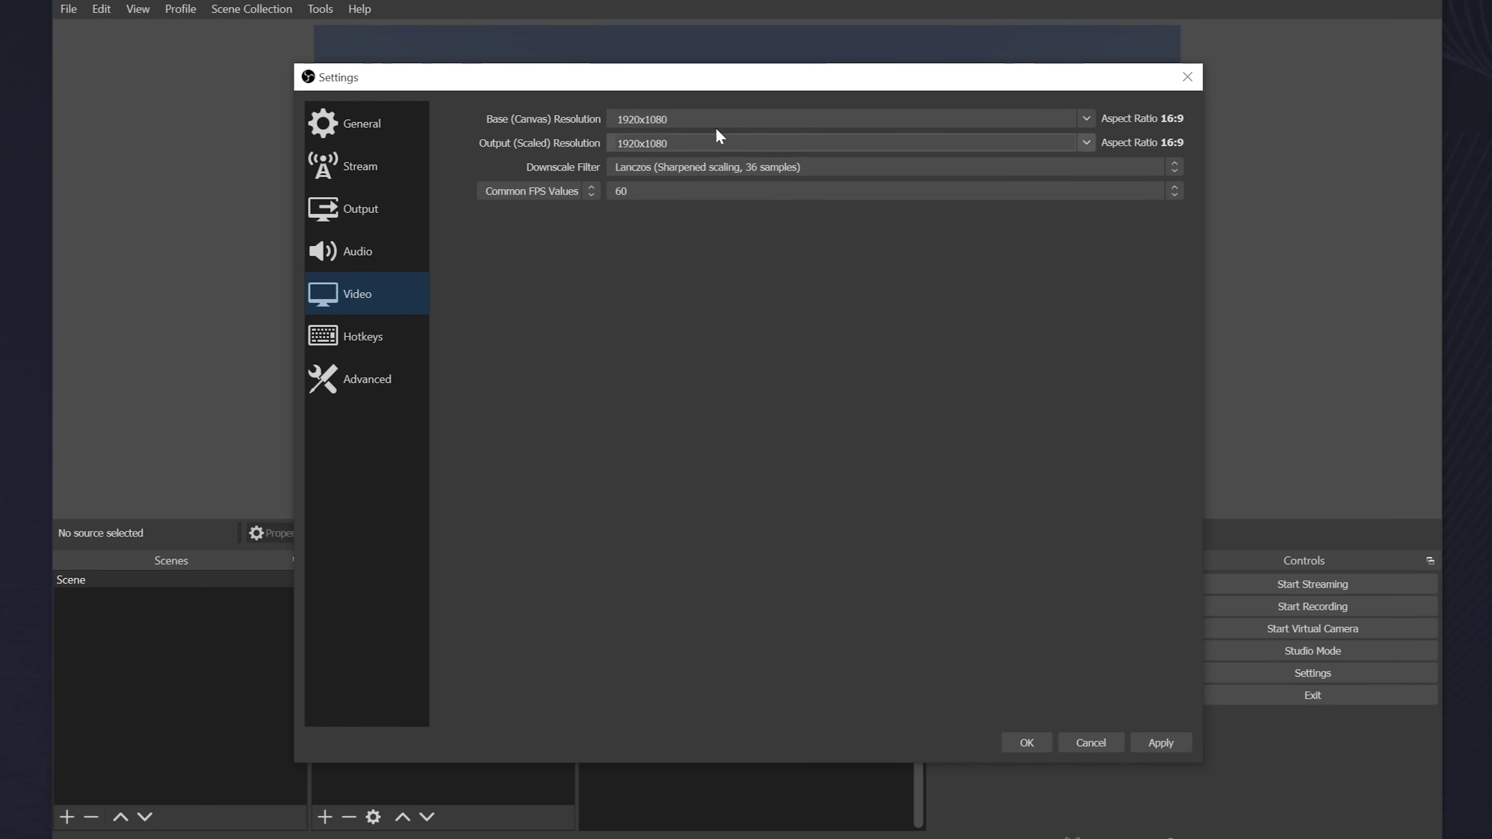
click(361, 212)
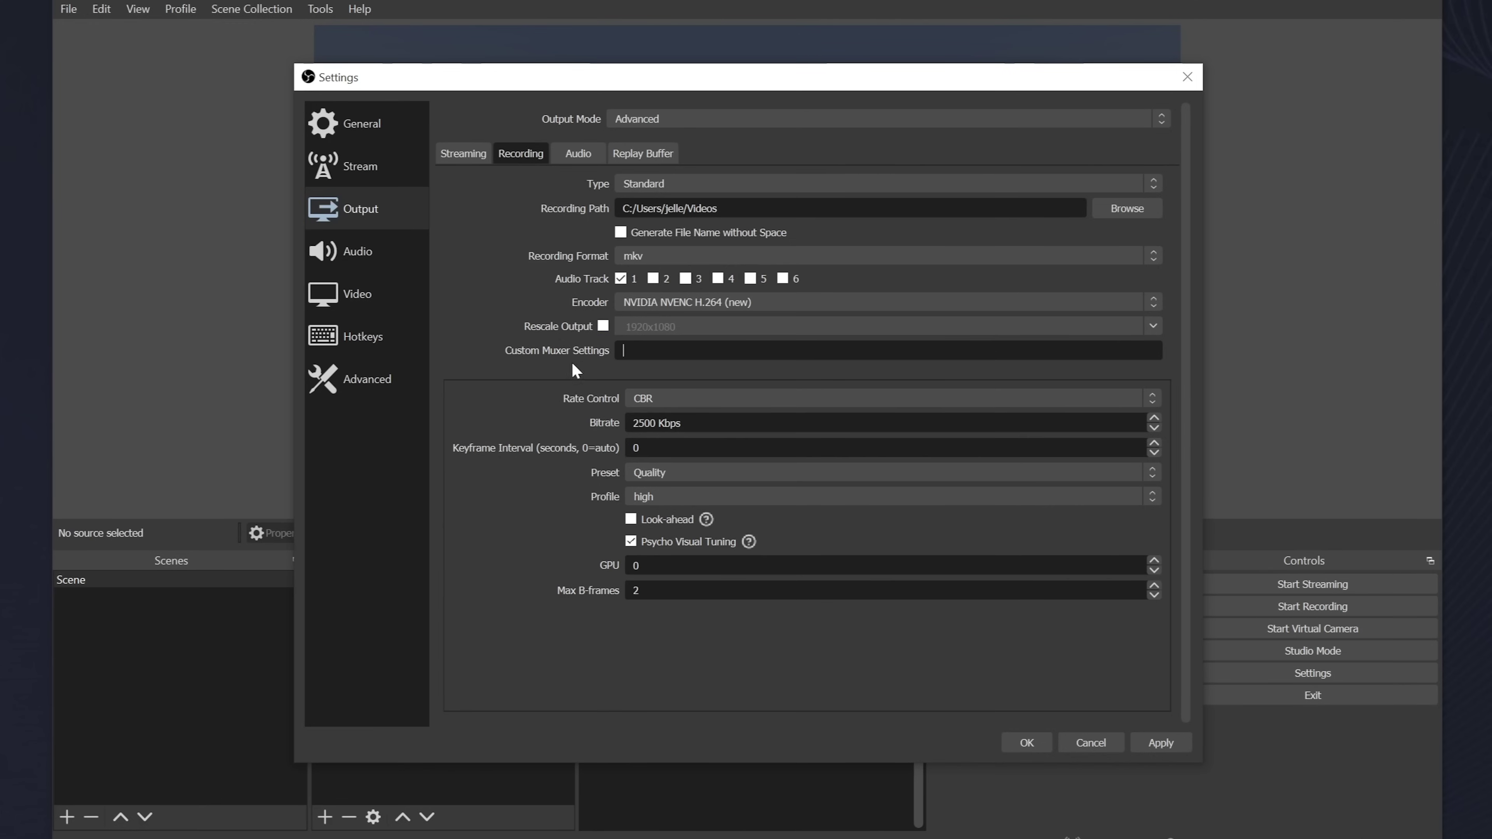
click(664, 393)
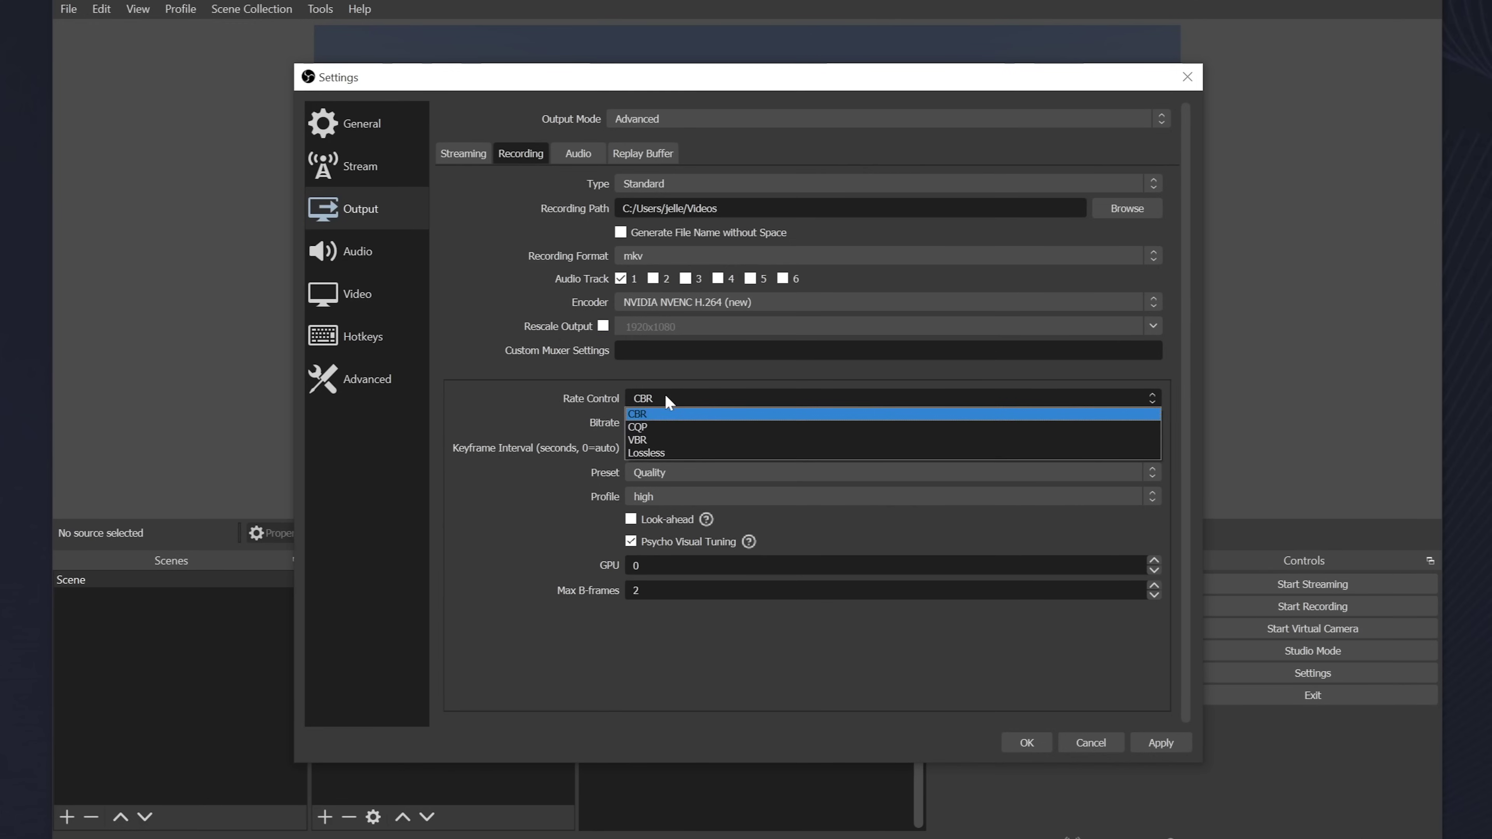
click(663, 426)
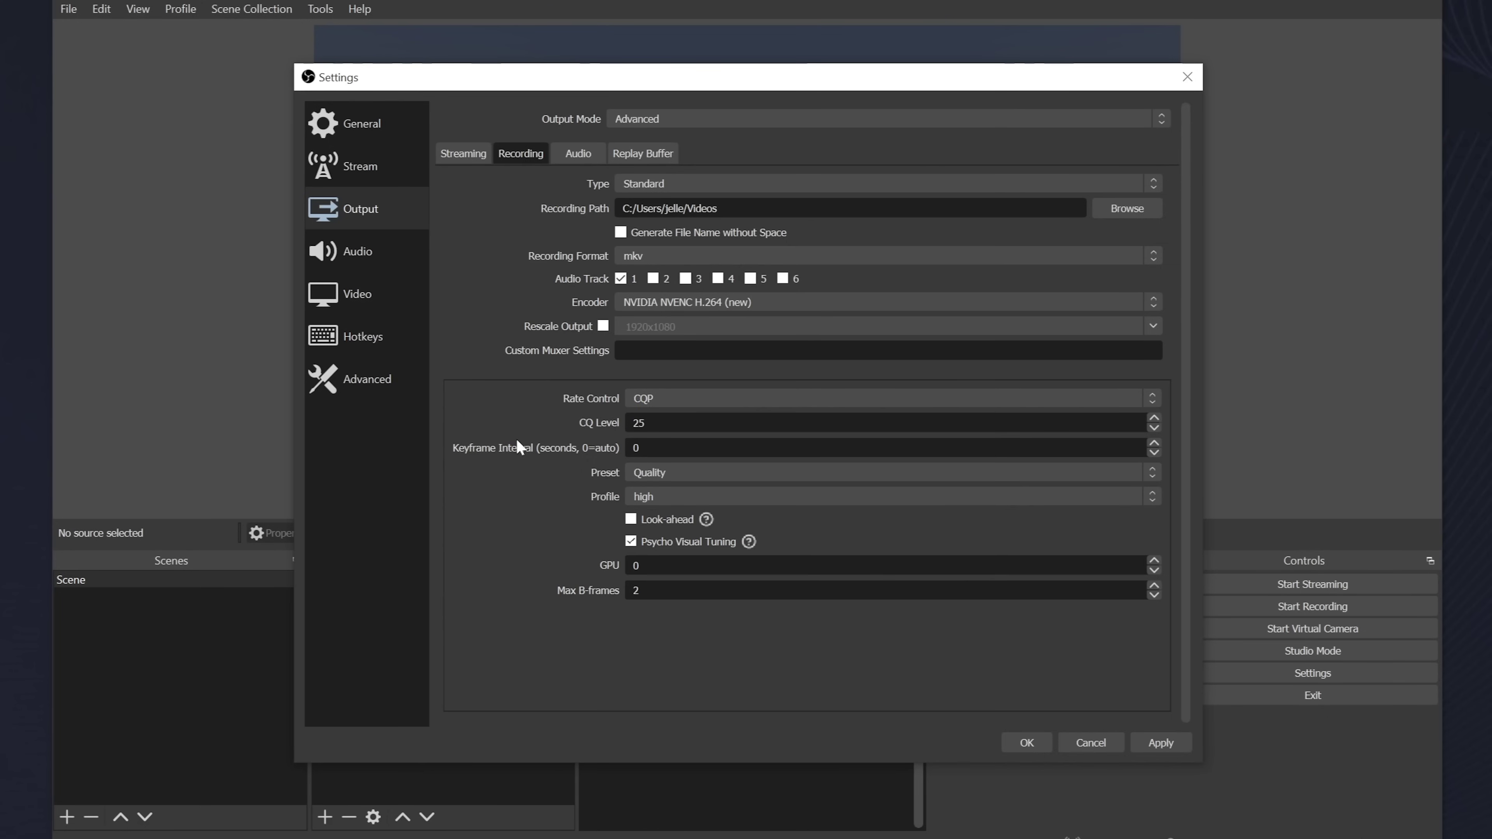
click(373, 297)
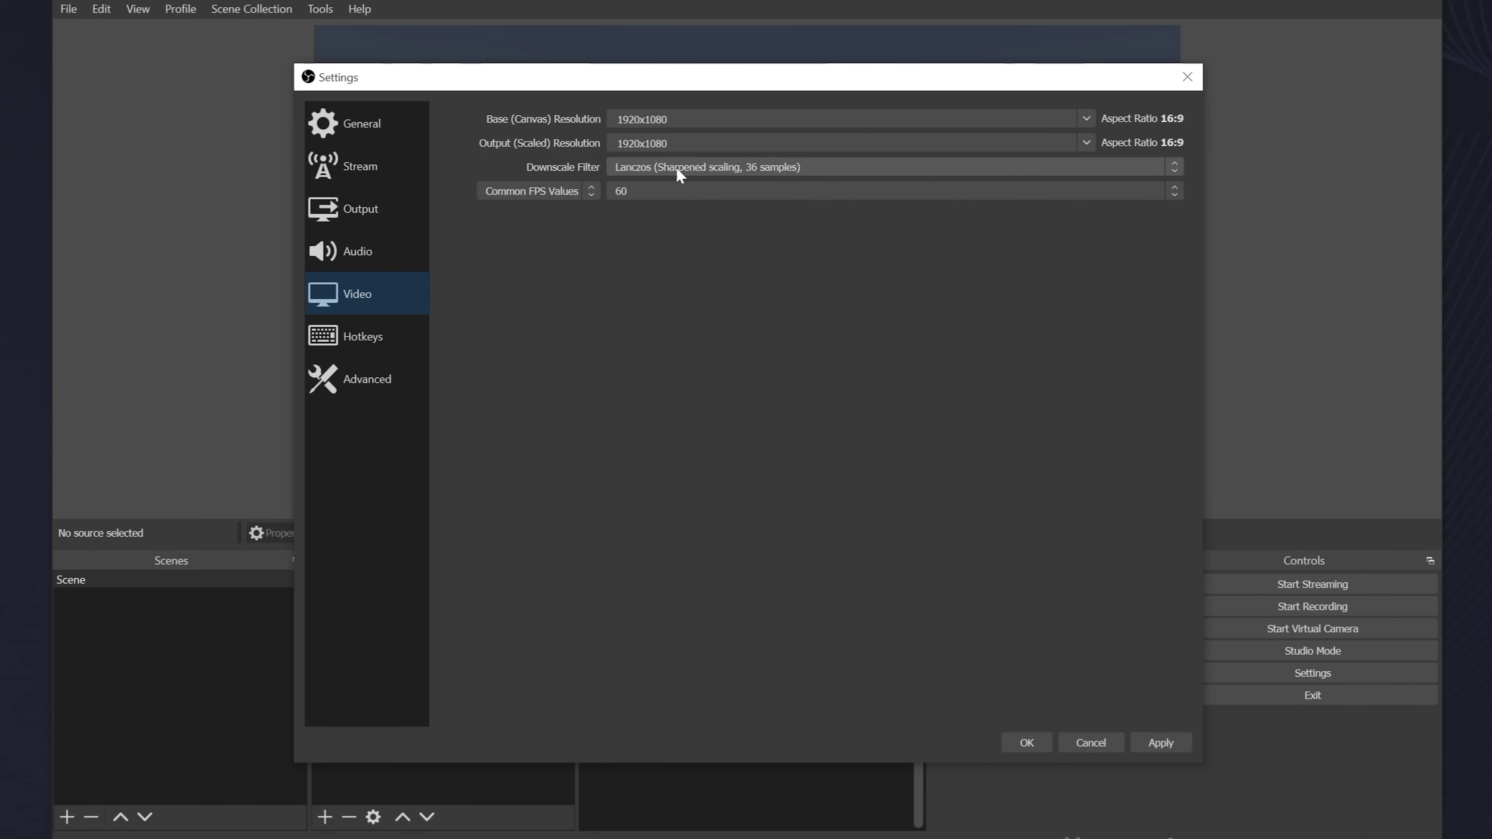
click(629, 168)
click(646, 203)
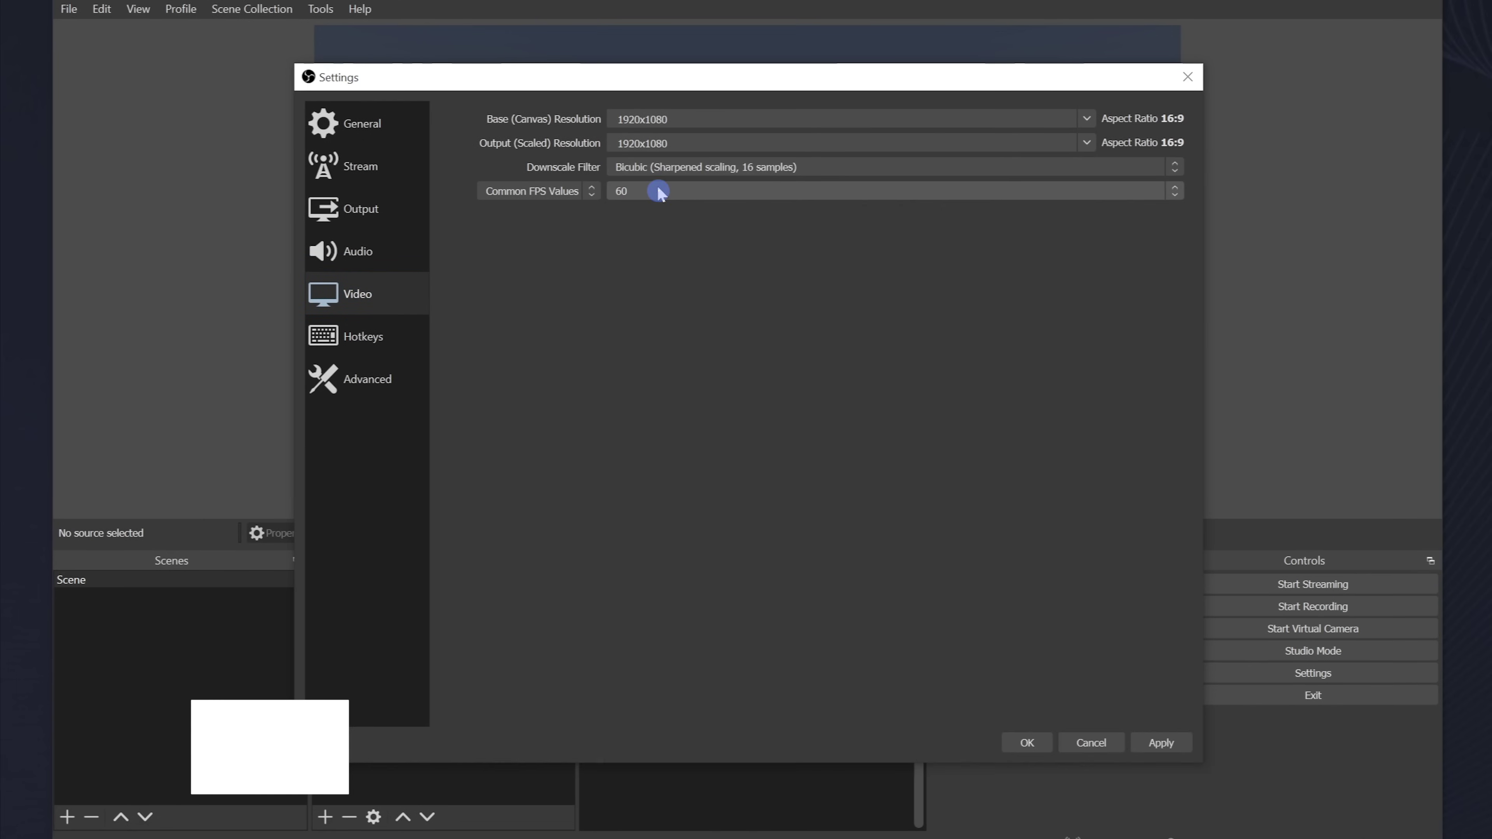
click(660, 191)
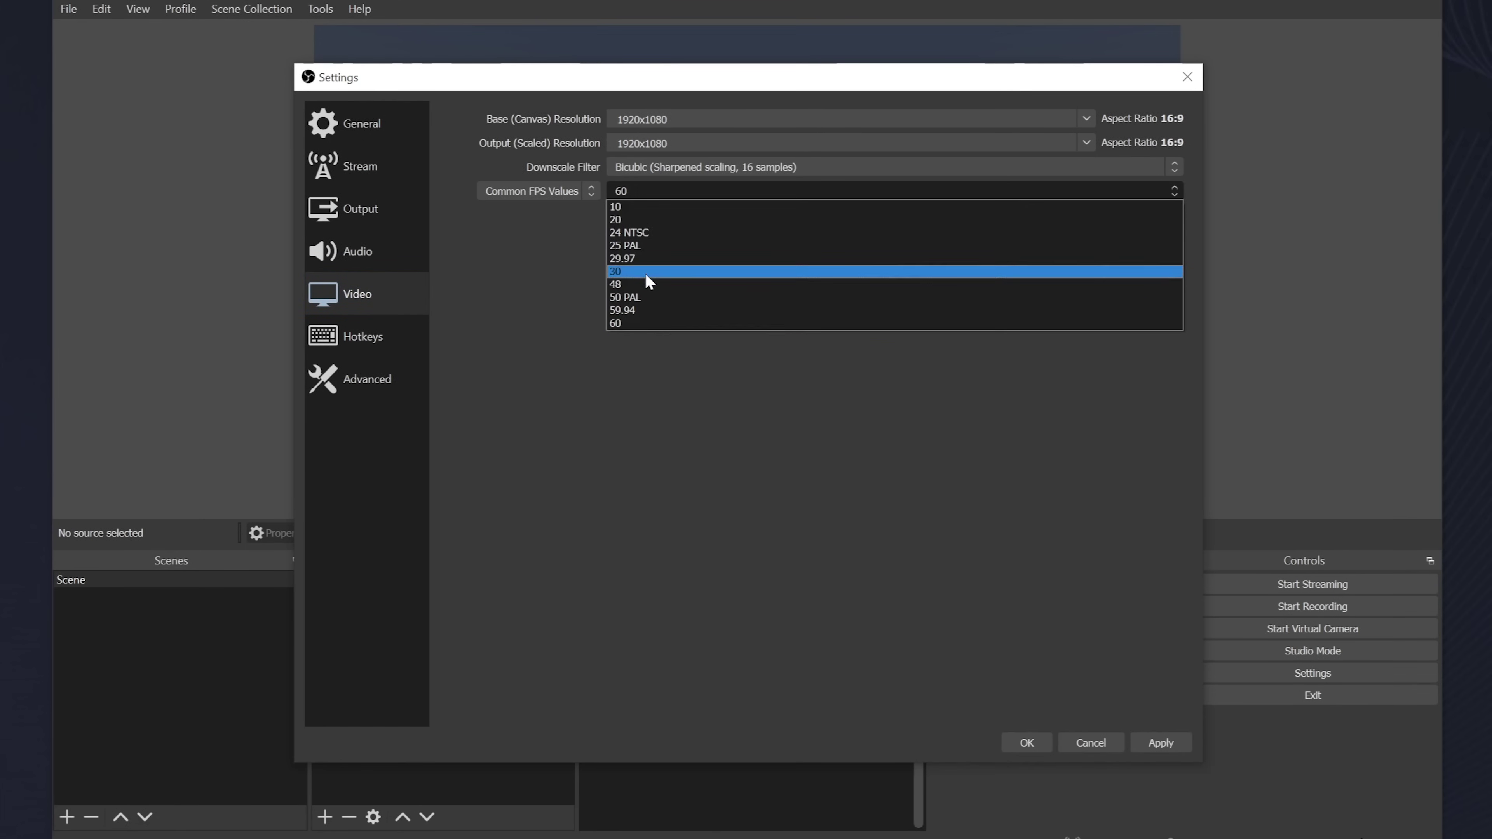
click(641, 167)
click(633, 225)
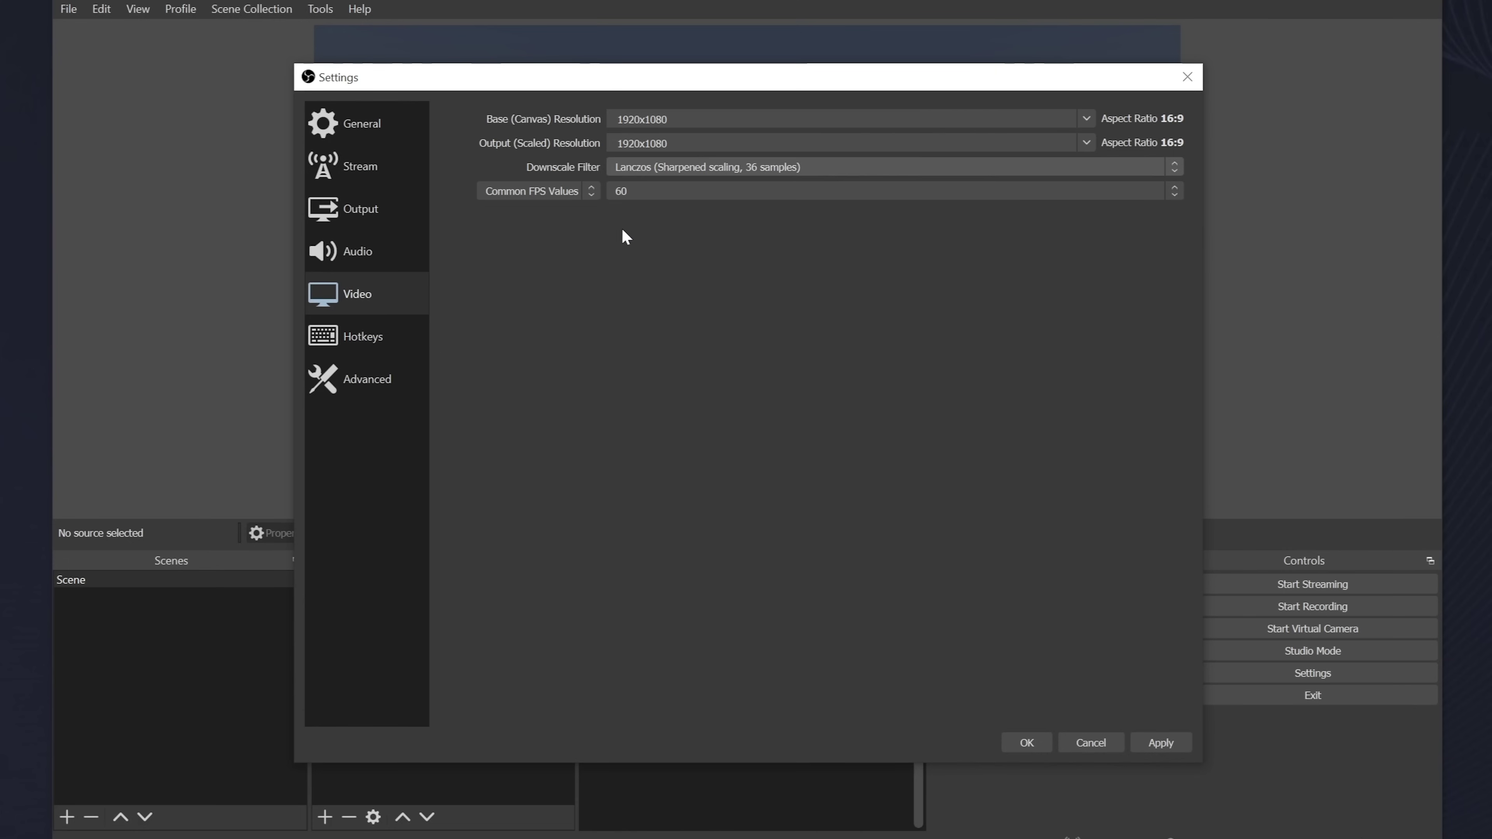
Try the Max Performance encoder preset for recording, then restore Quality.
click(363, 217)
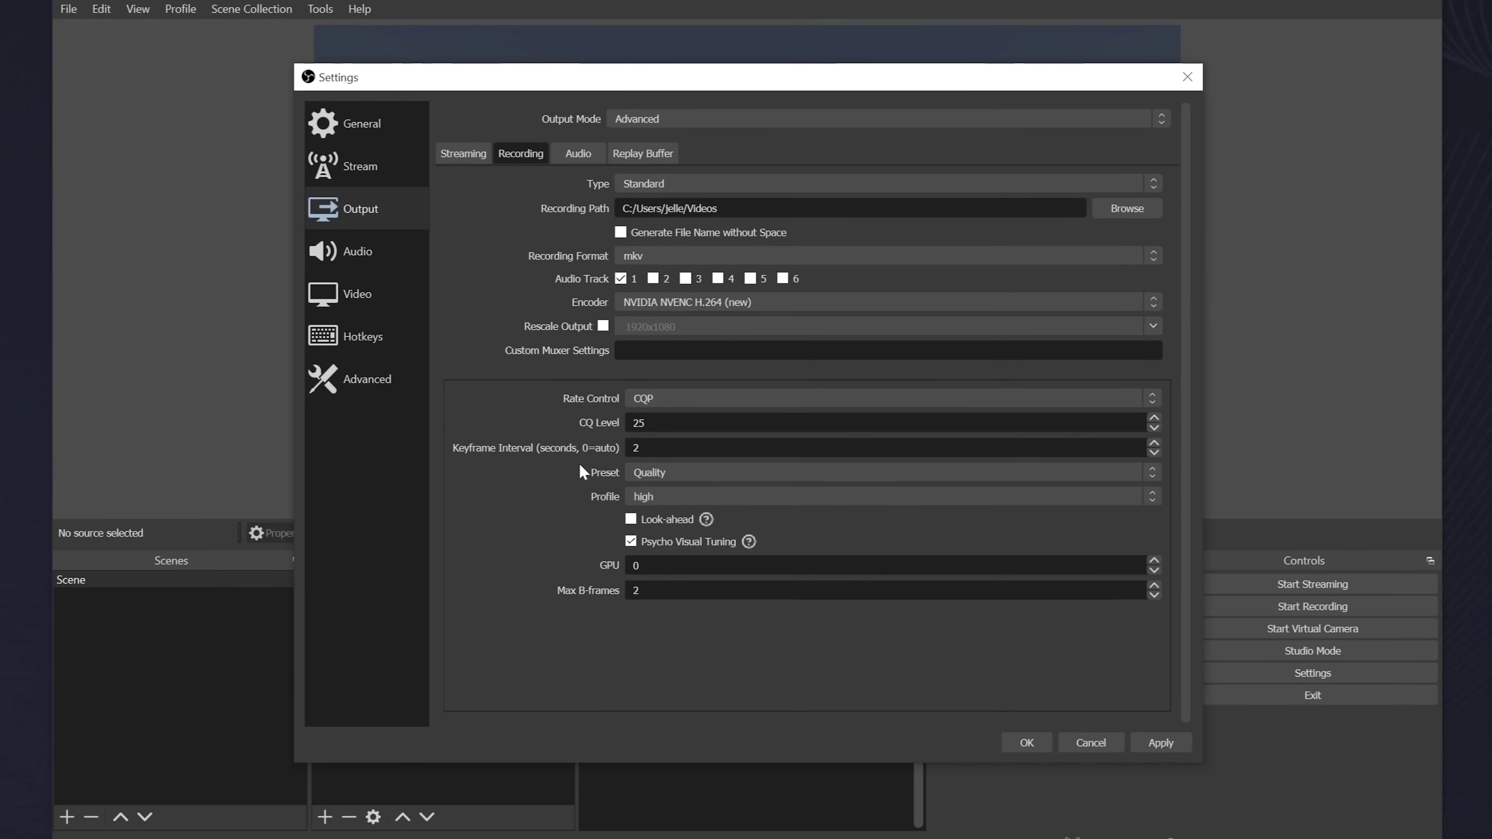
click(662, 473)
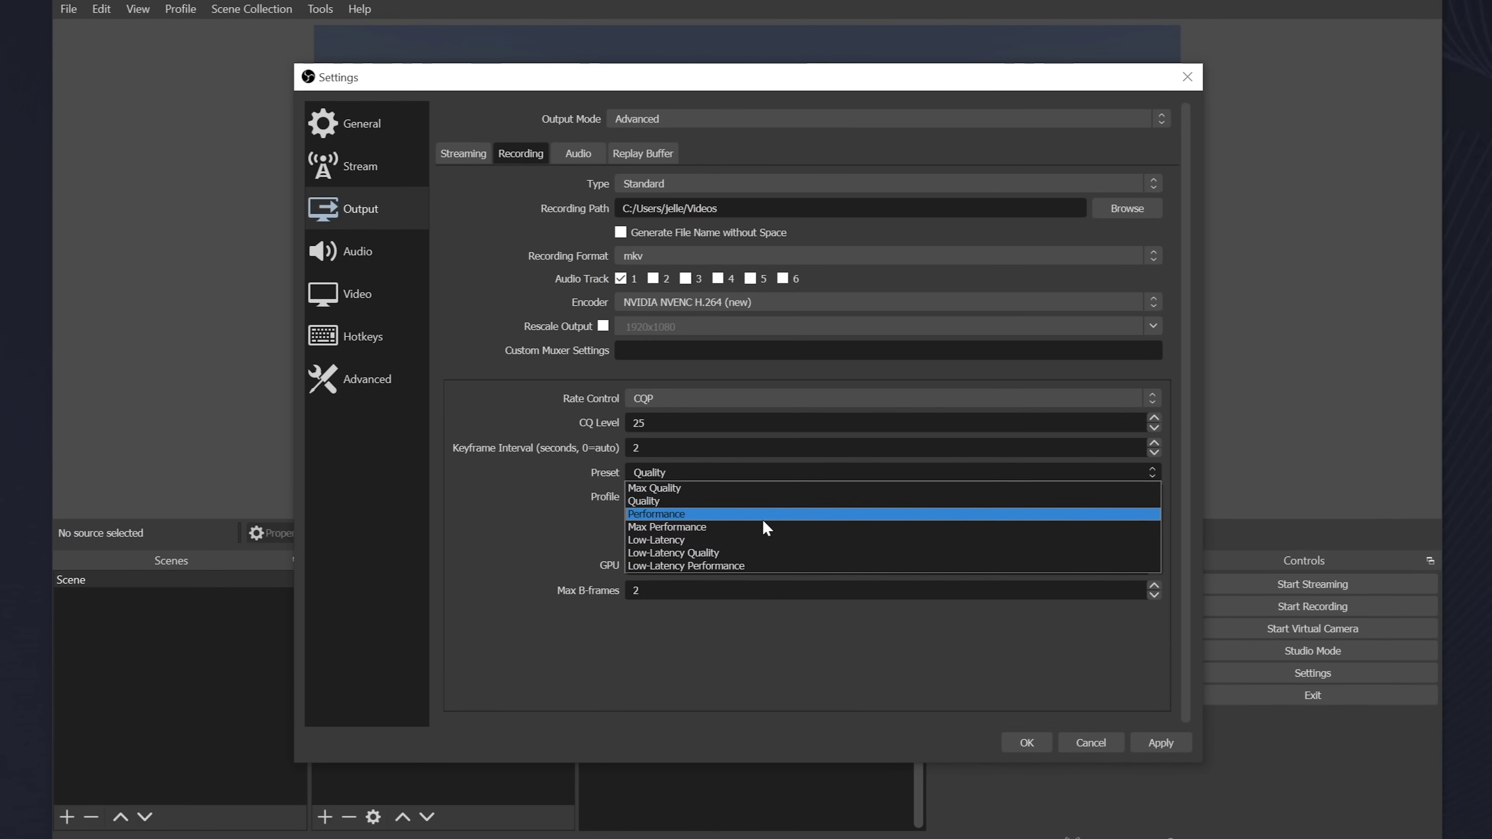
click(723, 527)
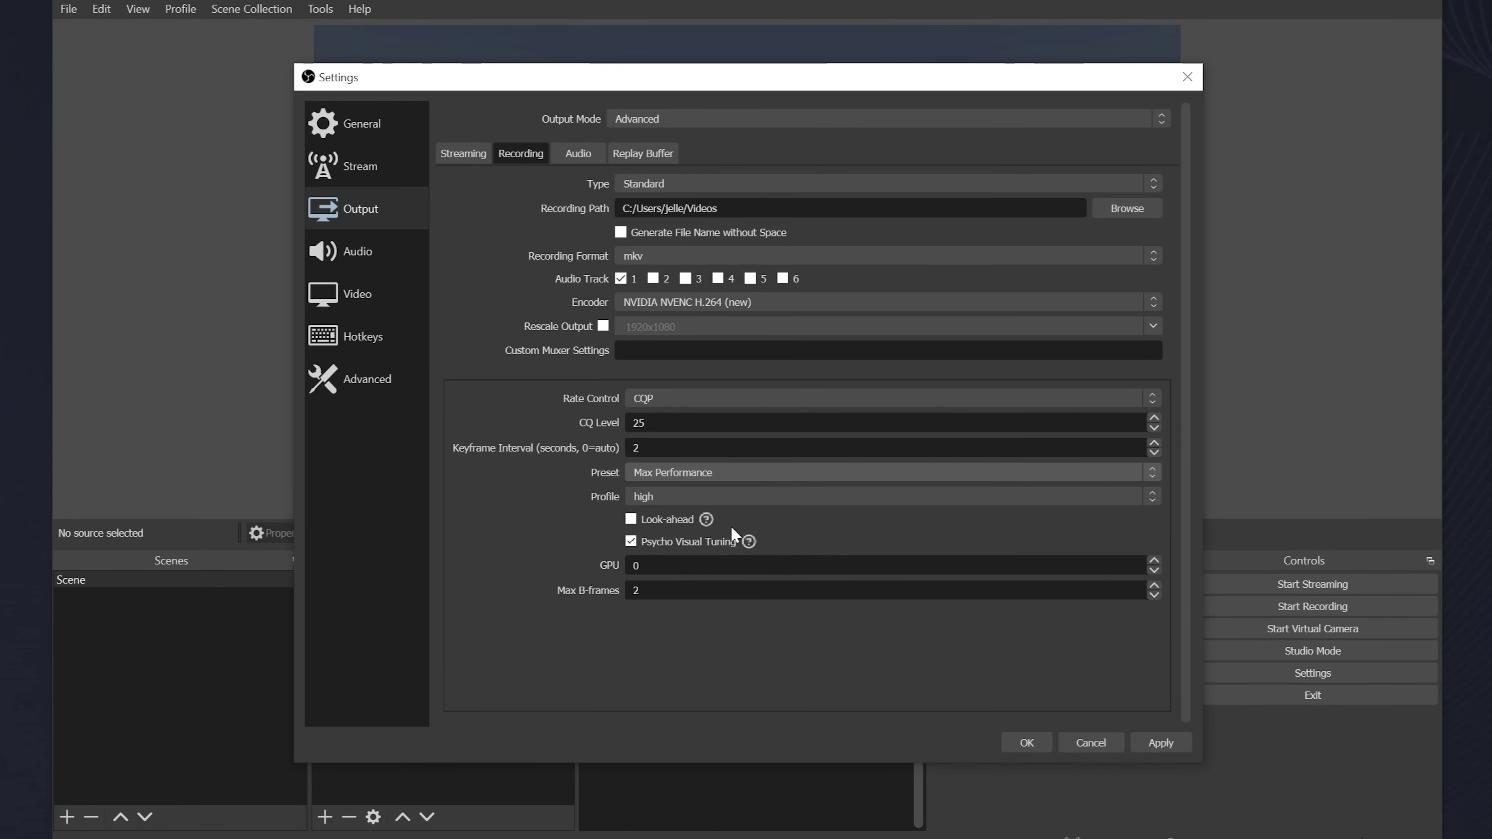
click(705, 475)
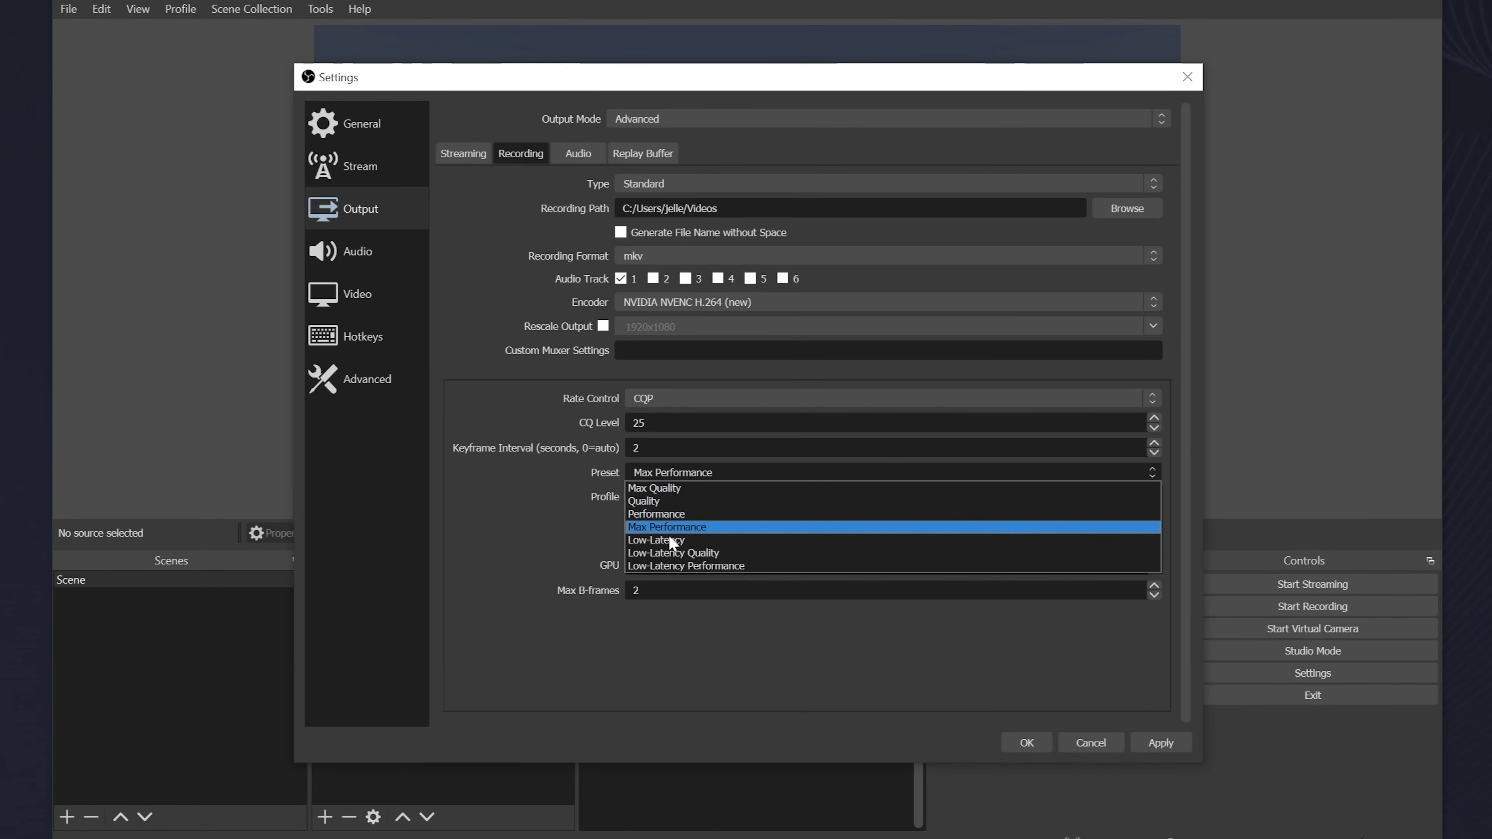
click(657, 501)
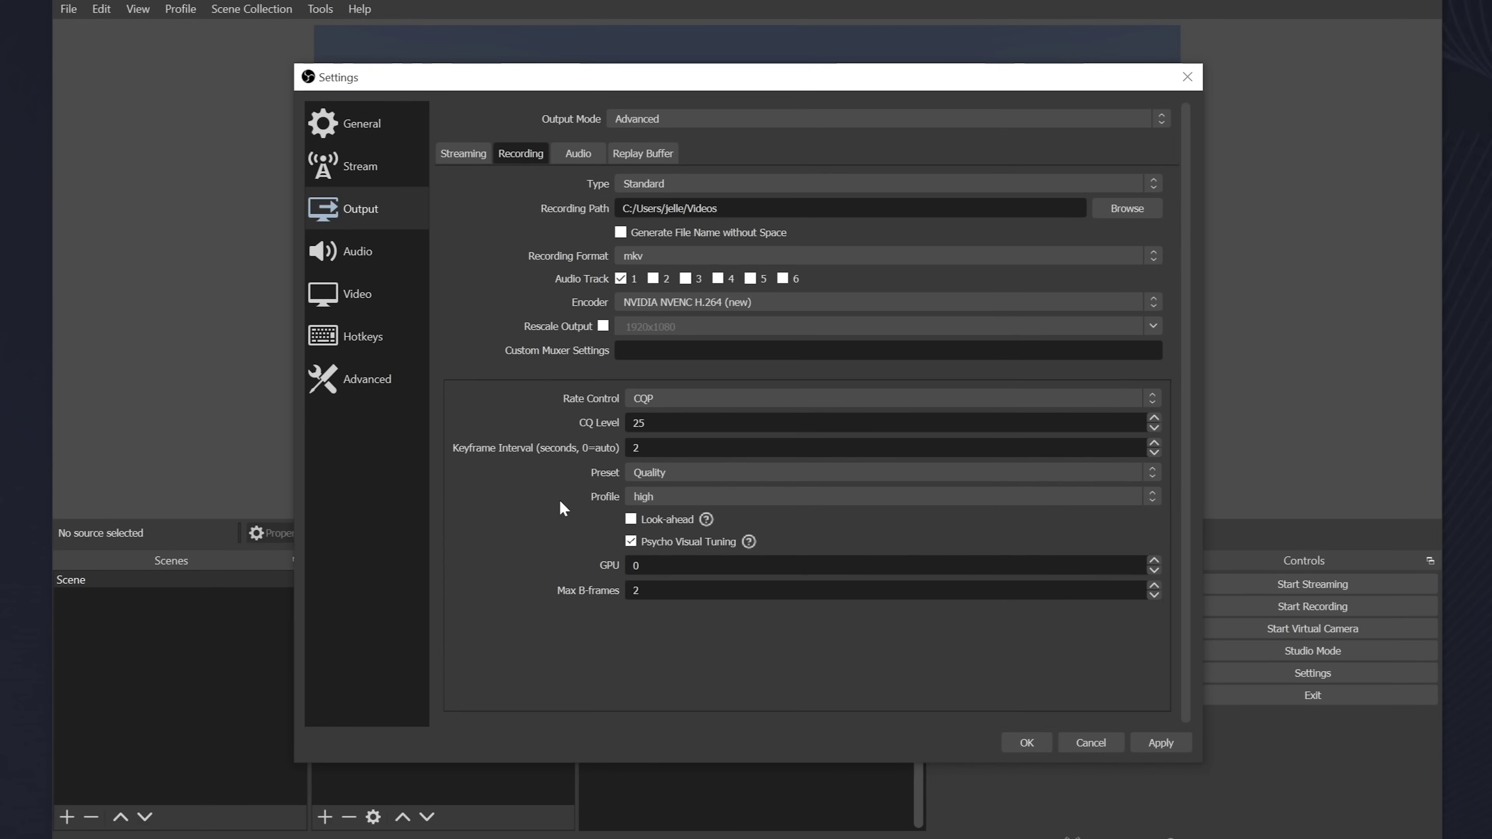
Keep the high profile and leave Look-ahead off after toggling it.
click(626, 496)
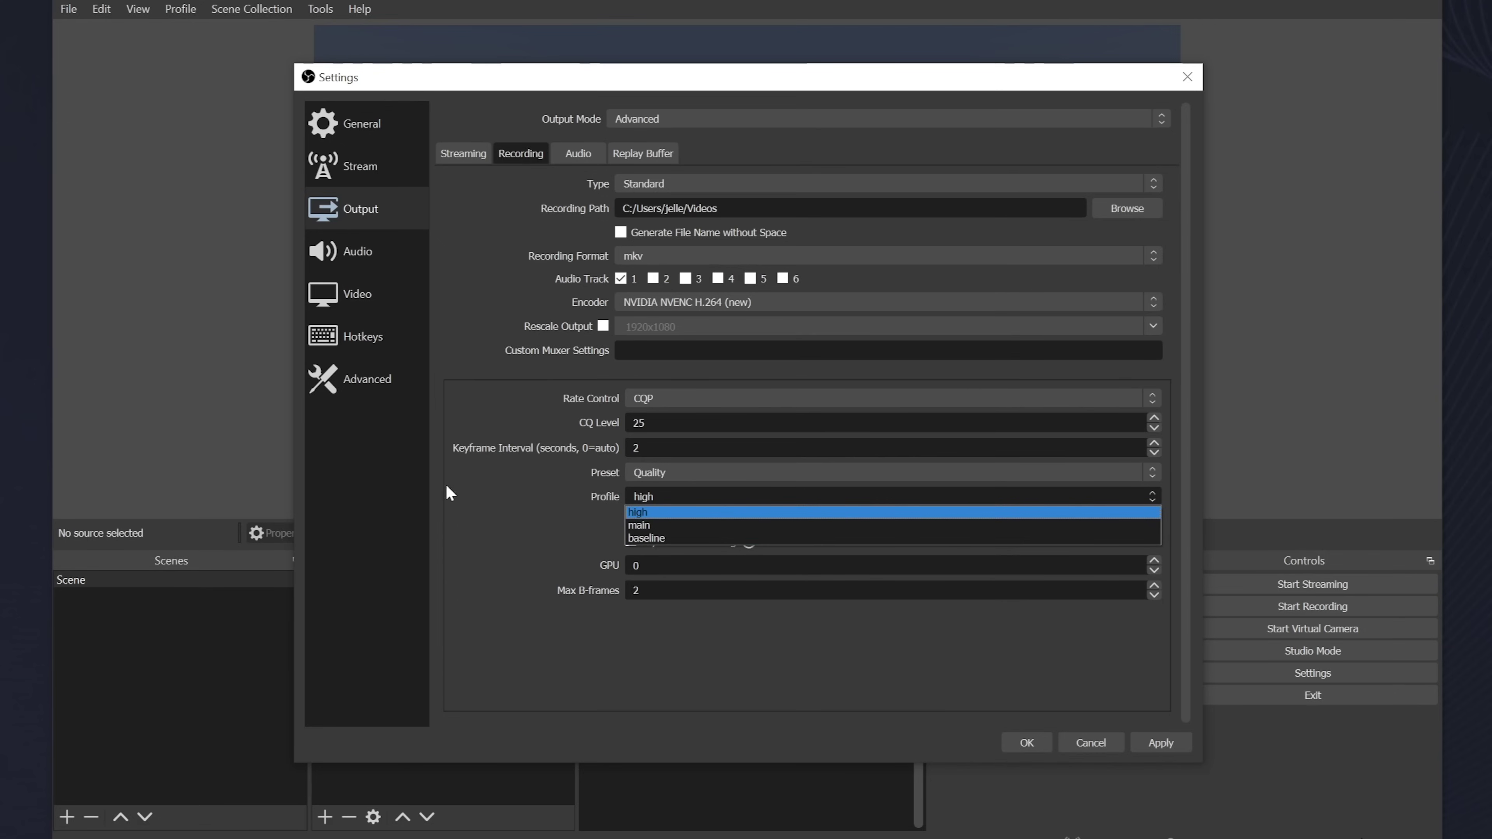
click(556, 509)
click(676, 517)
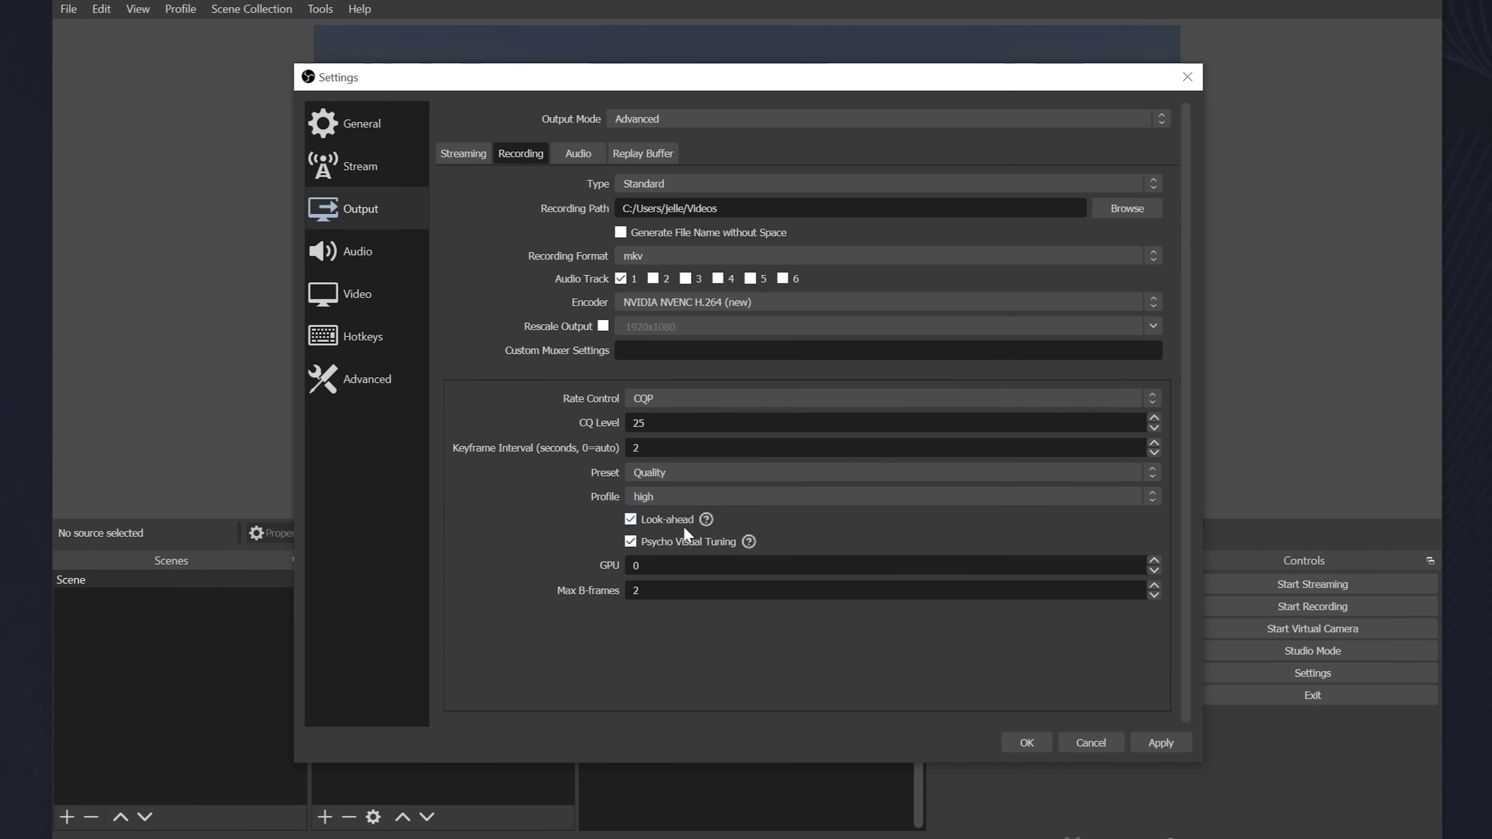
click(632, 541)
key(Tab)
Switch the recording encoder to x264 with CRF rate control at 23.
click(670, 302)
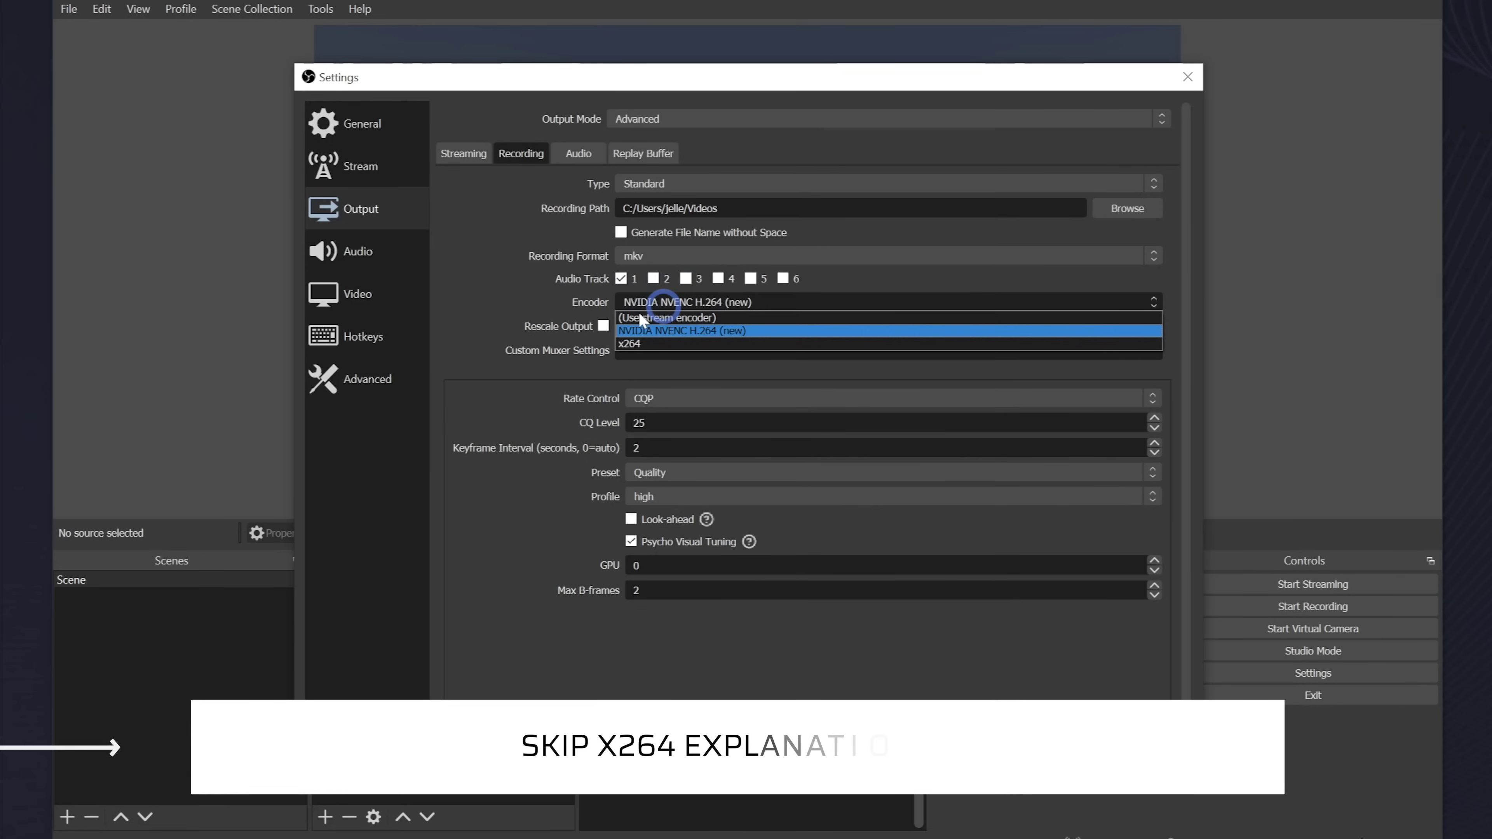
click(643, 344)
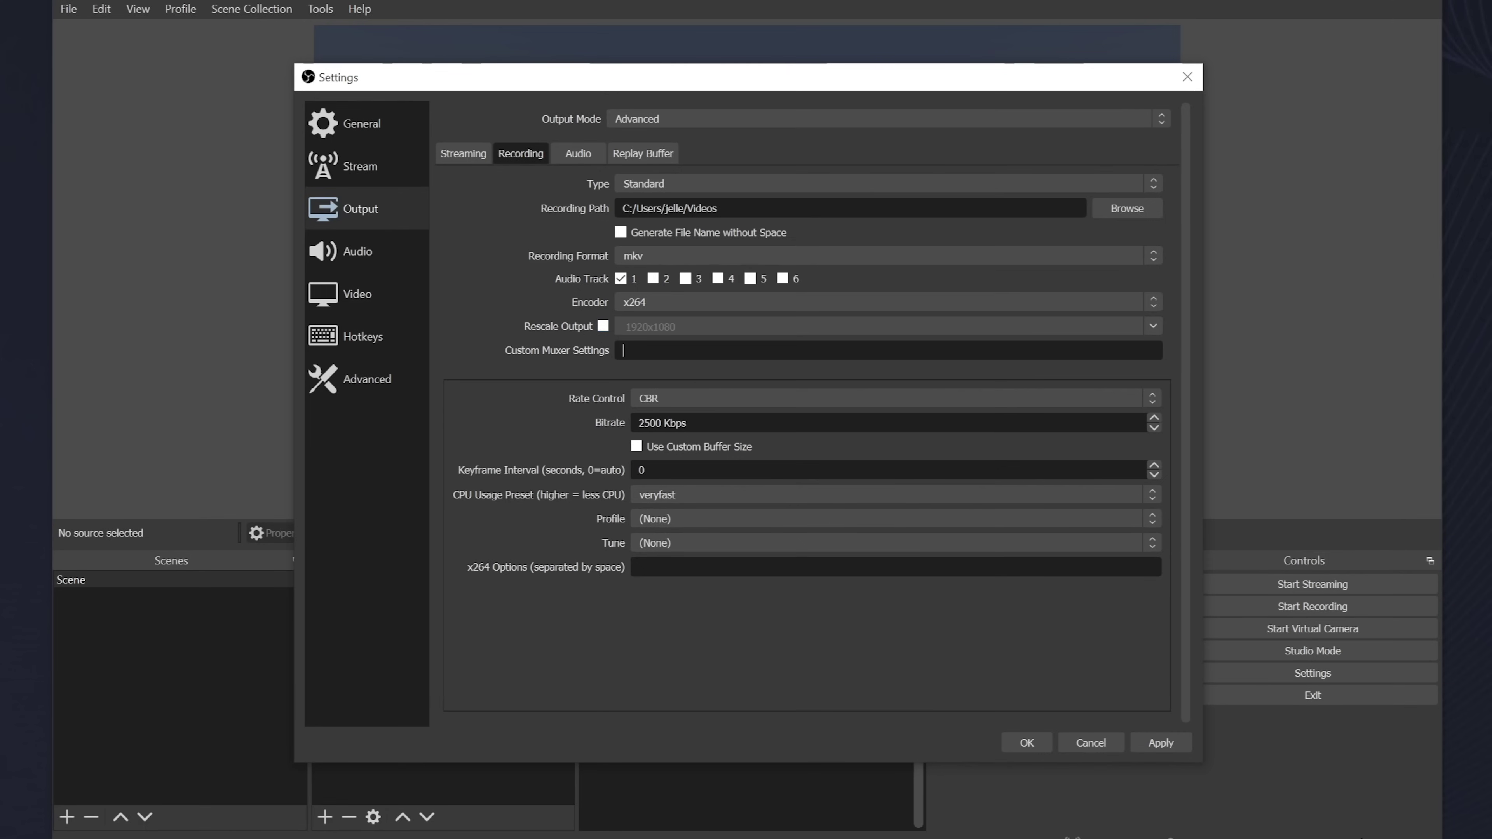
click(660, 396)
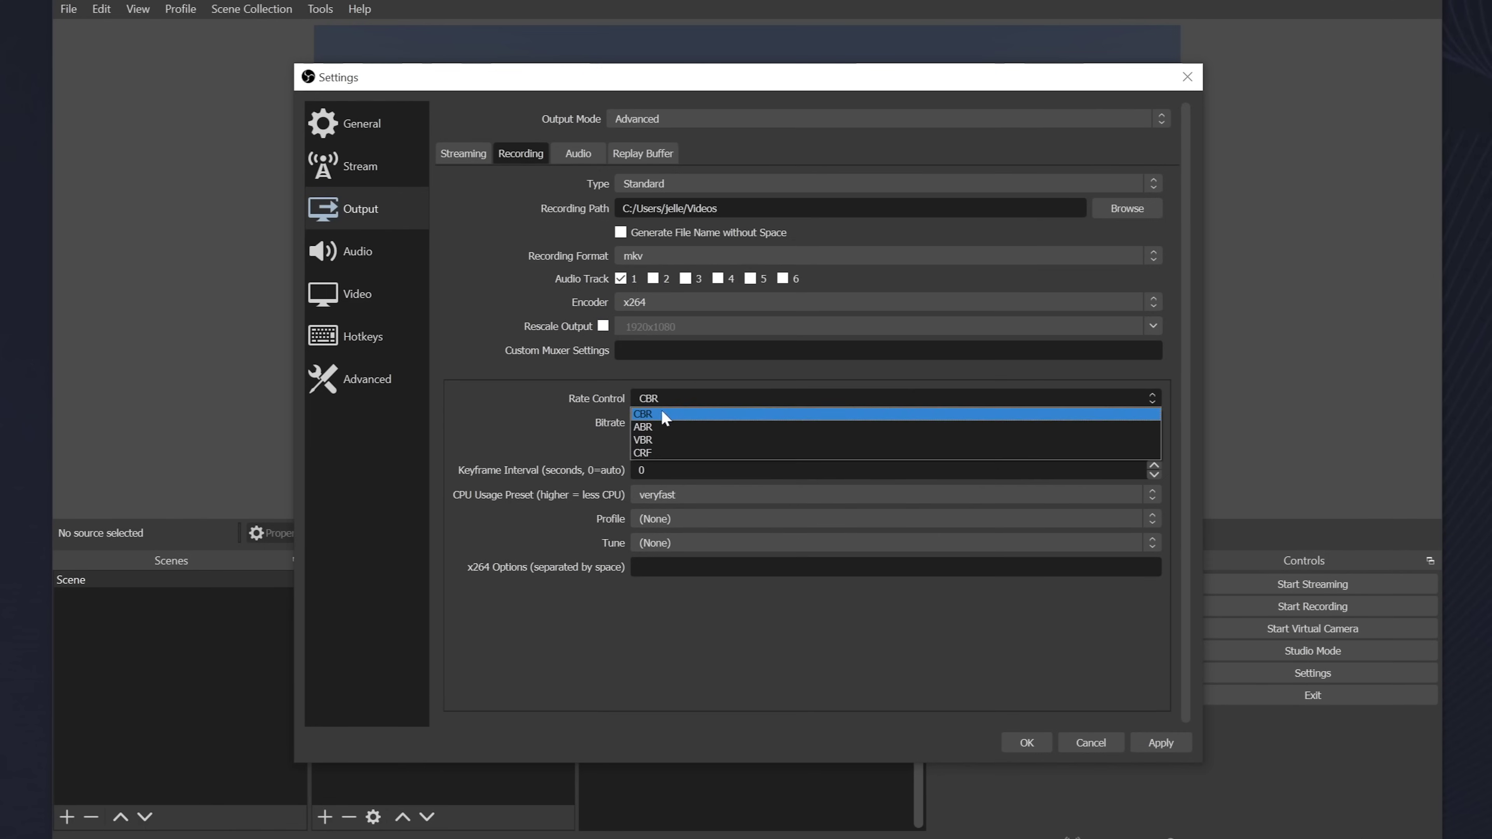
click(658, 449)
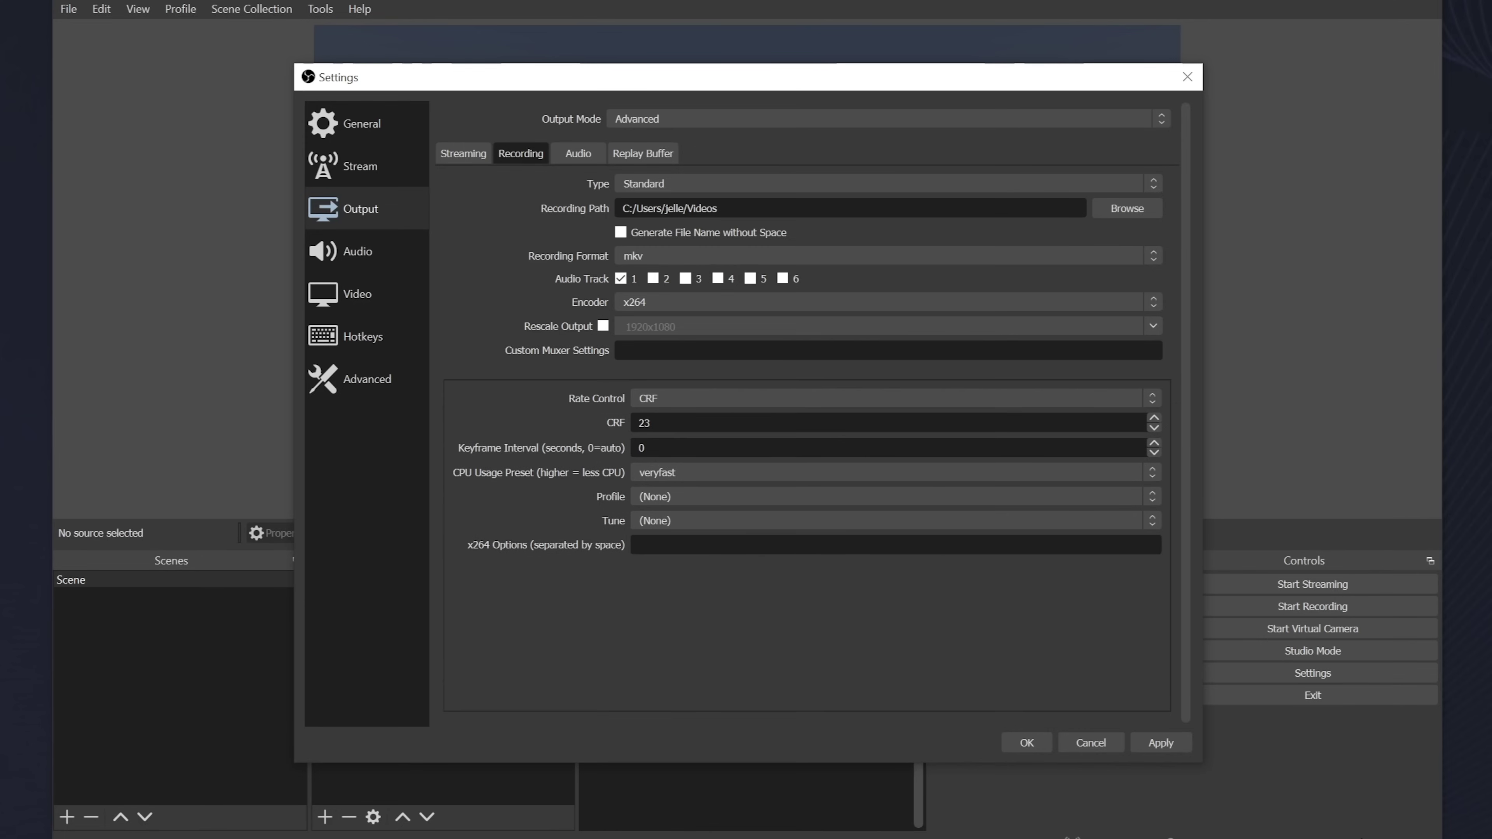
key(Tab)
Set the x264 profile to high, keep tune (None) and the veryfast CPU preset.
click(670, 470)
click(693, 502)
click(676, 549)
click(665, 520)
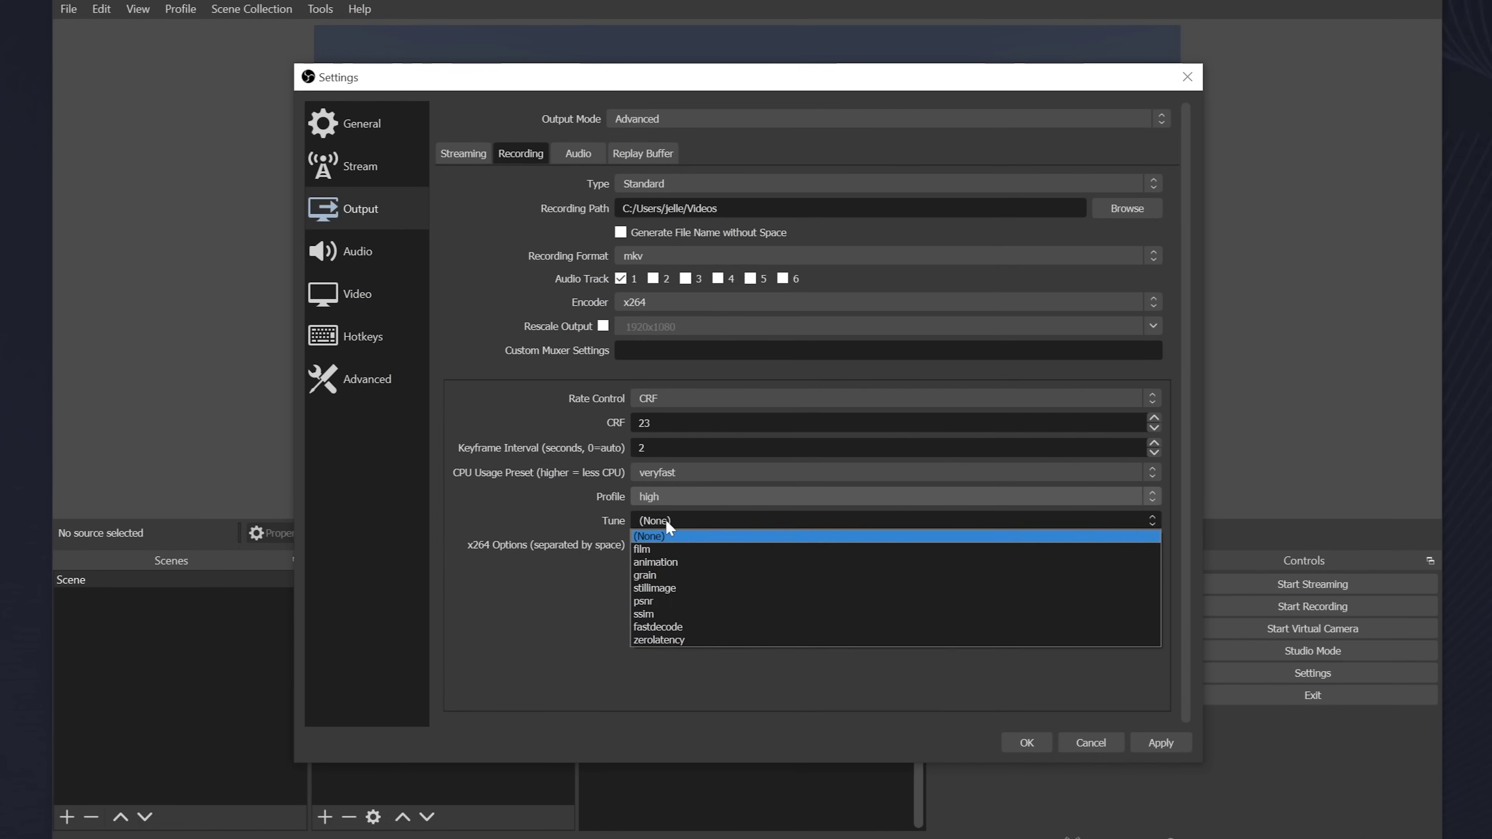
click(504, 572)
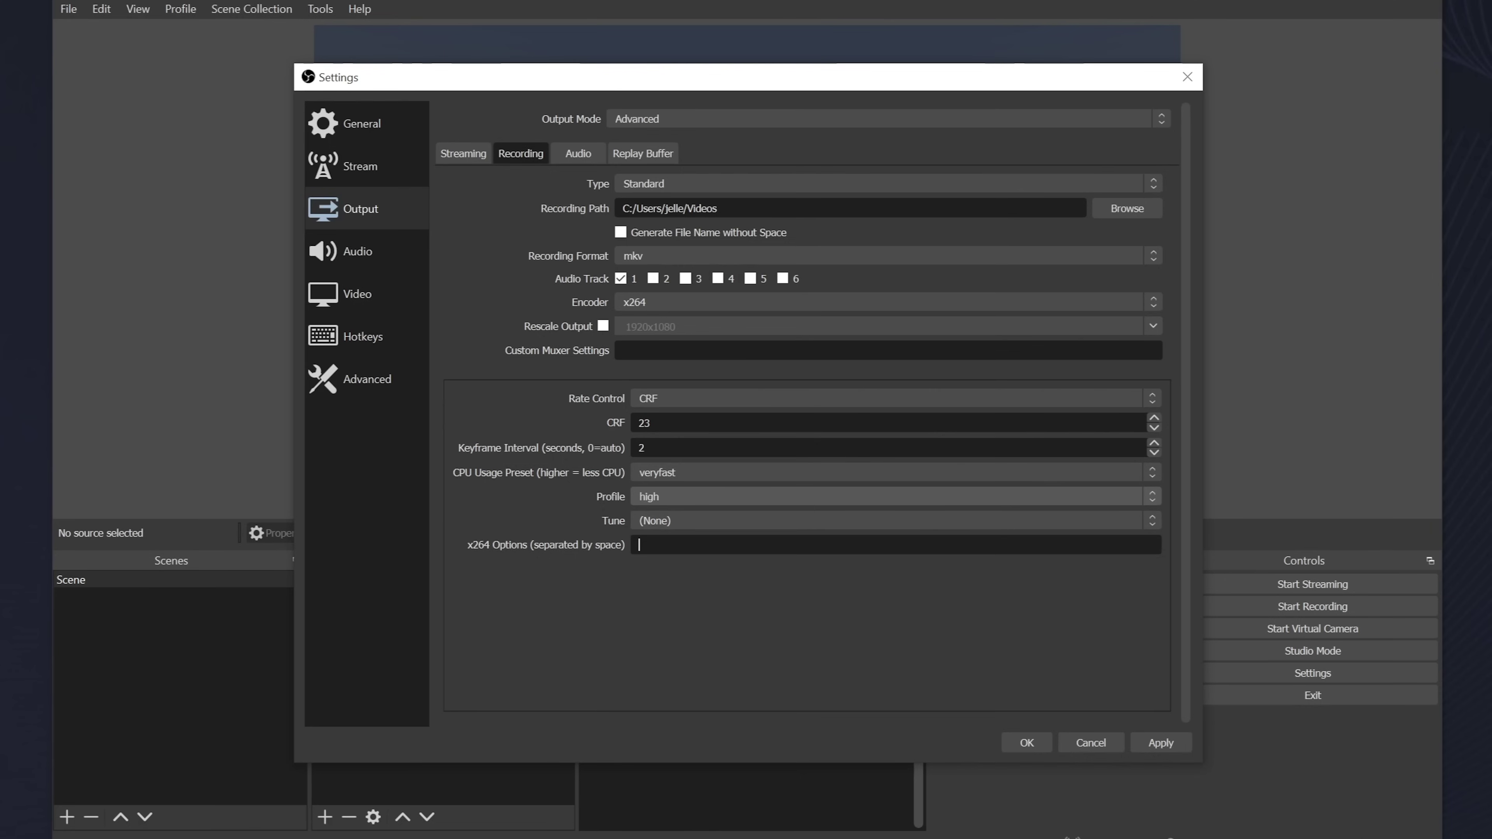
click(646, 472)
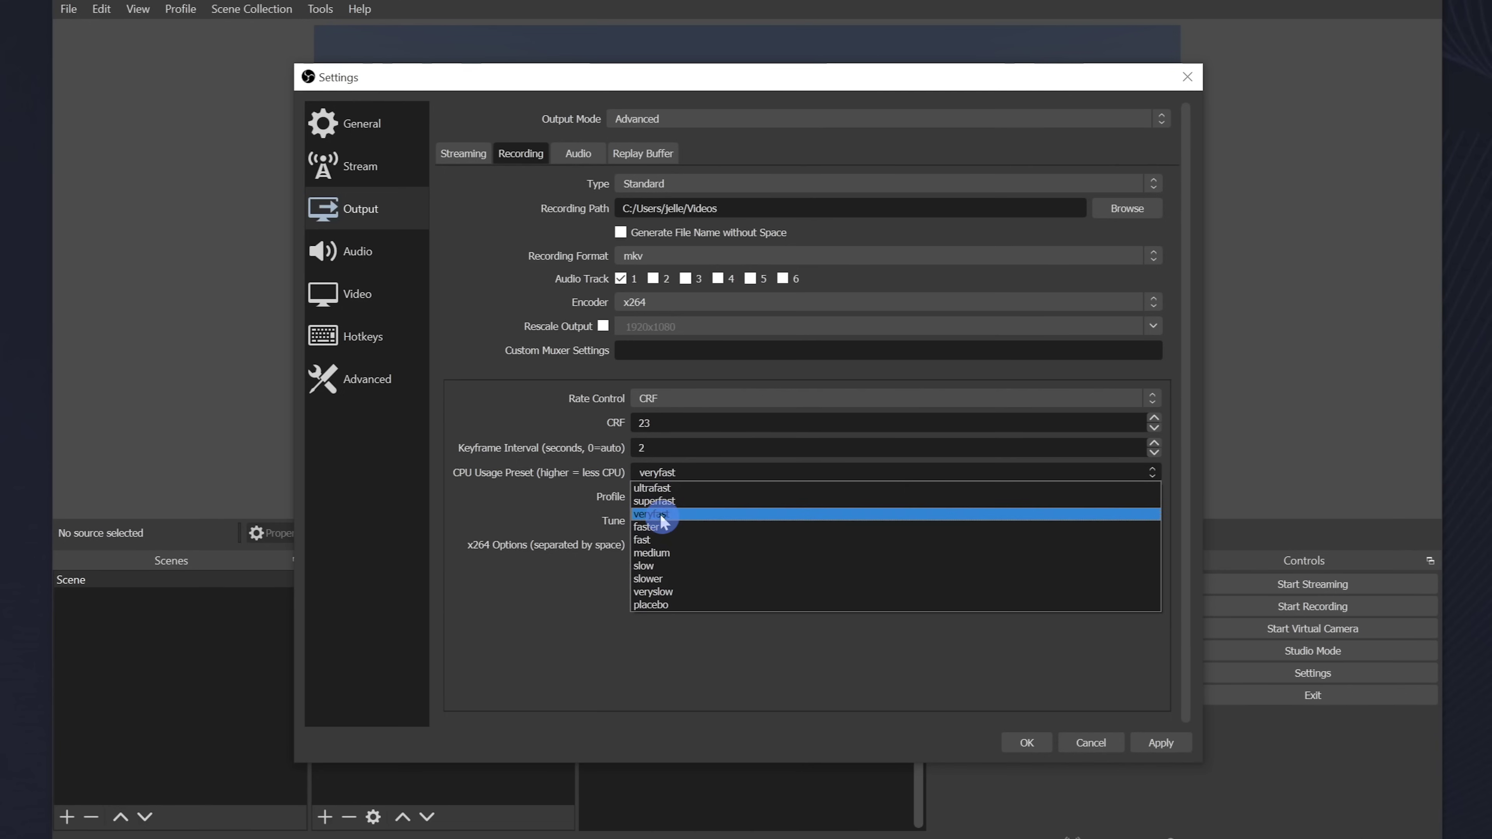
click(659, 513)
Save the OBS settings and check CPU load in Task Manager's Performance view.
click(1024, 747)
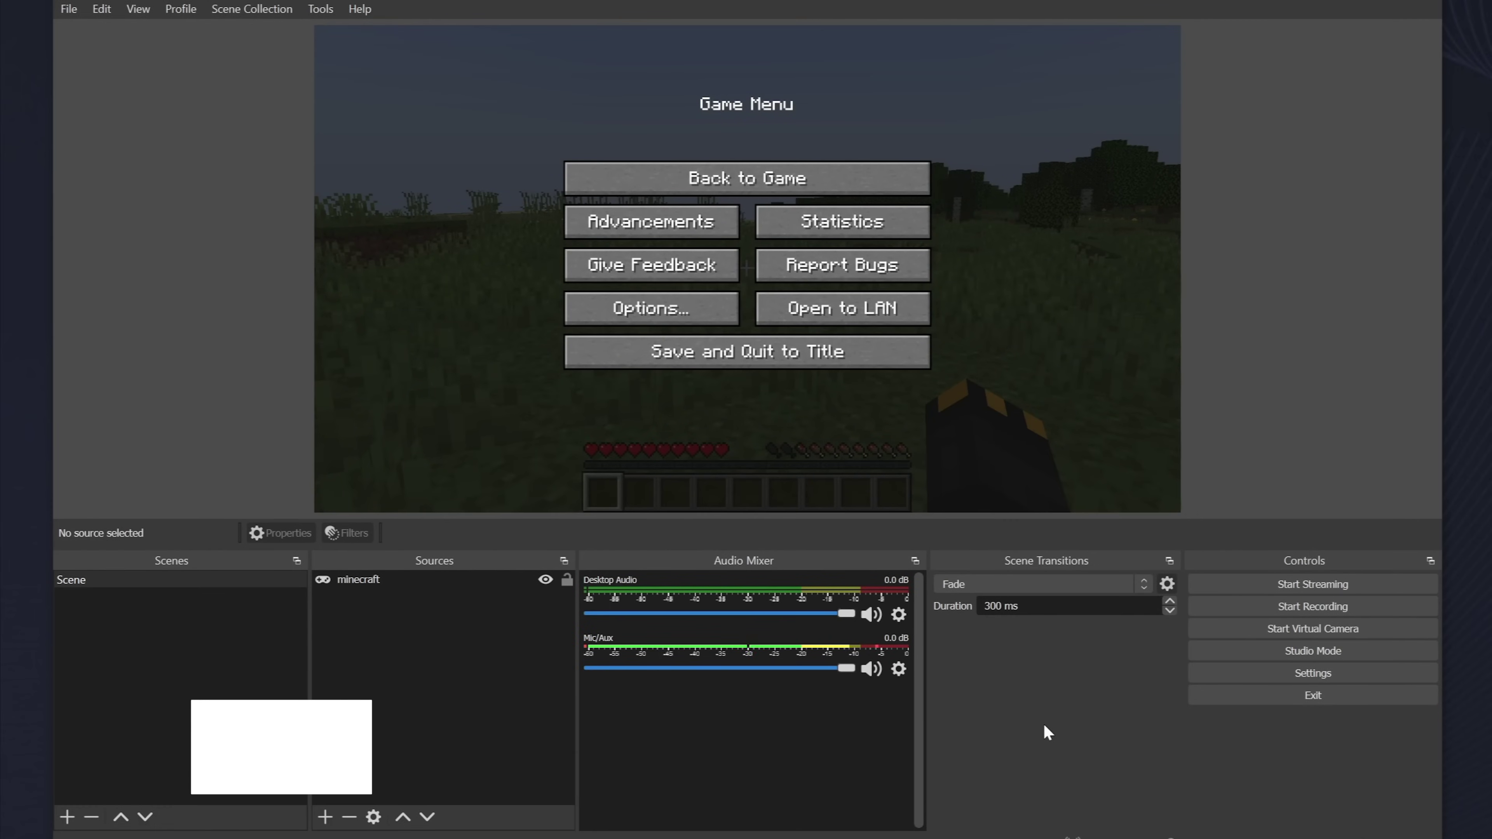
key(ctrl+shift+Escape)
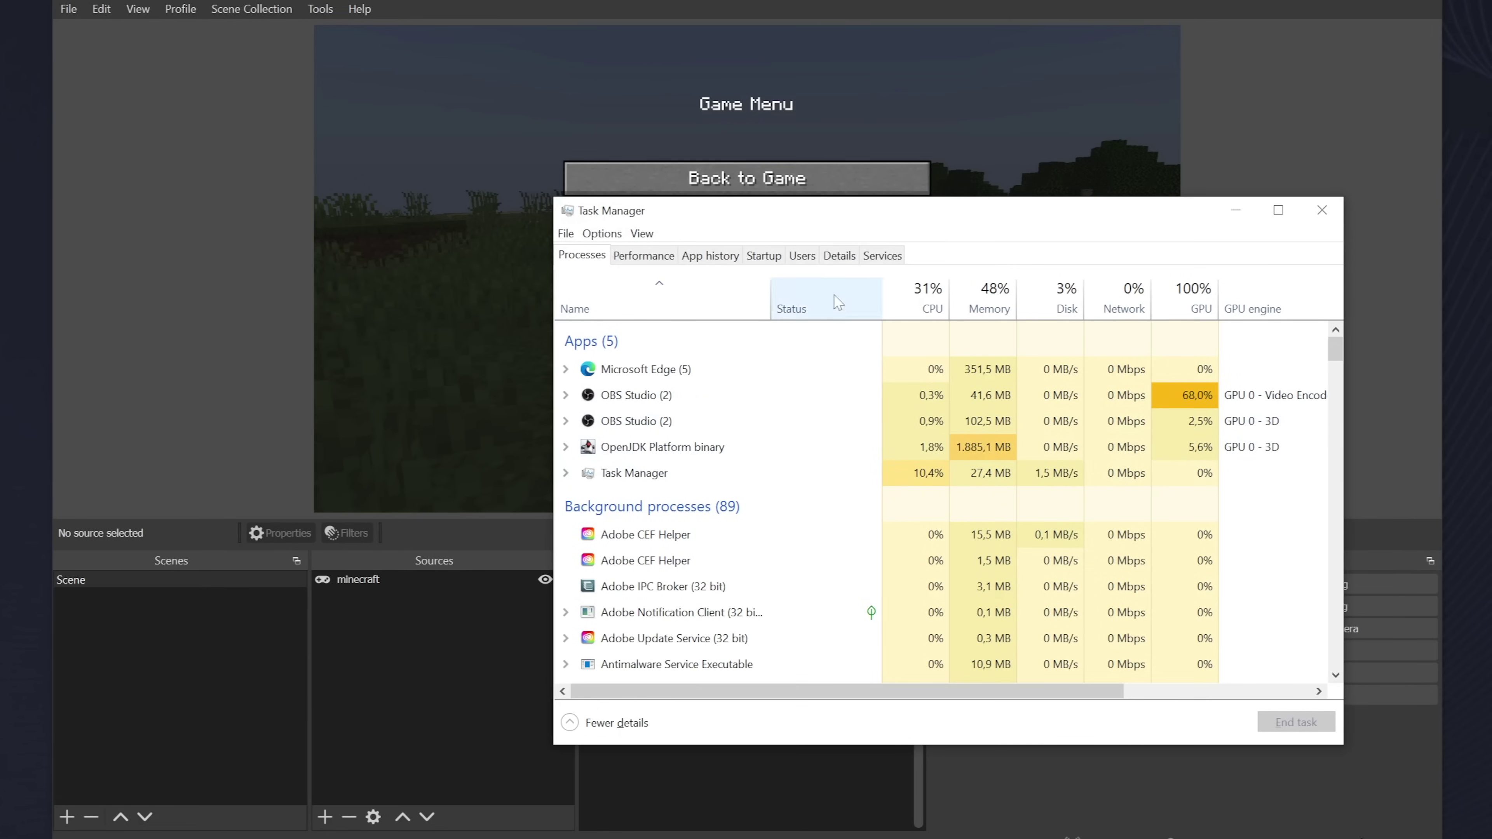
click(642, 257)
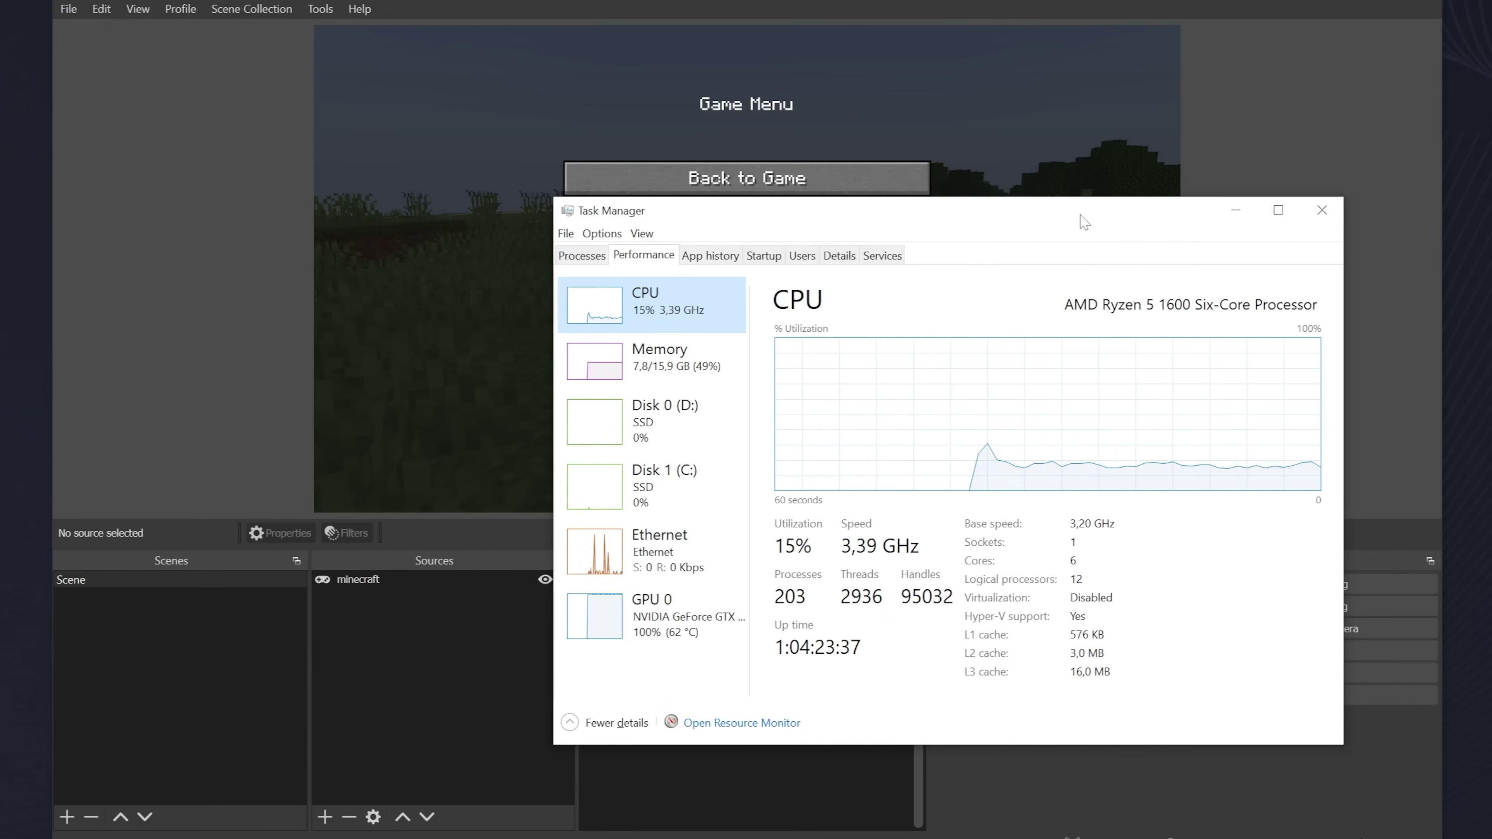
Move Task Manager aside to reveal the Minecraft preview, then close it.
drag(1084, 223, 185, 232)
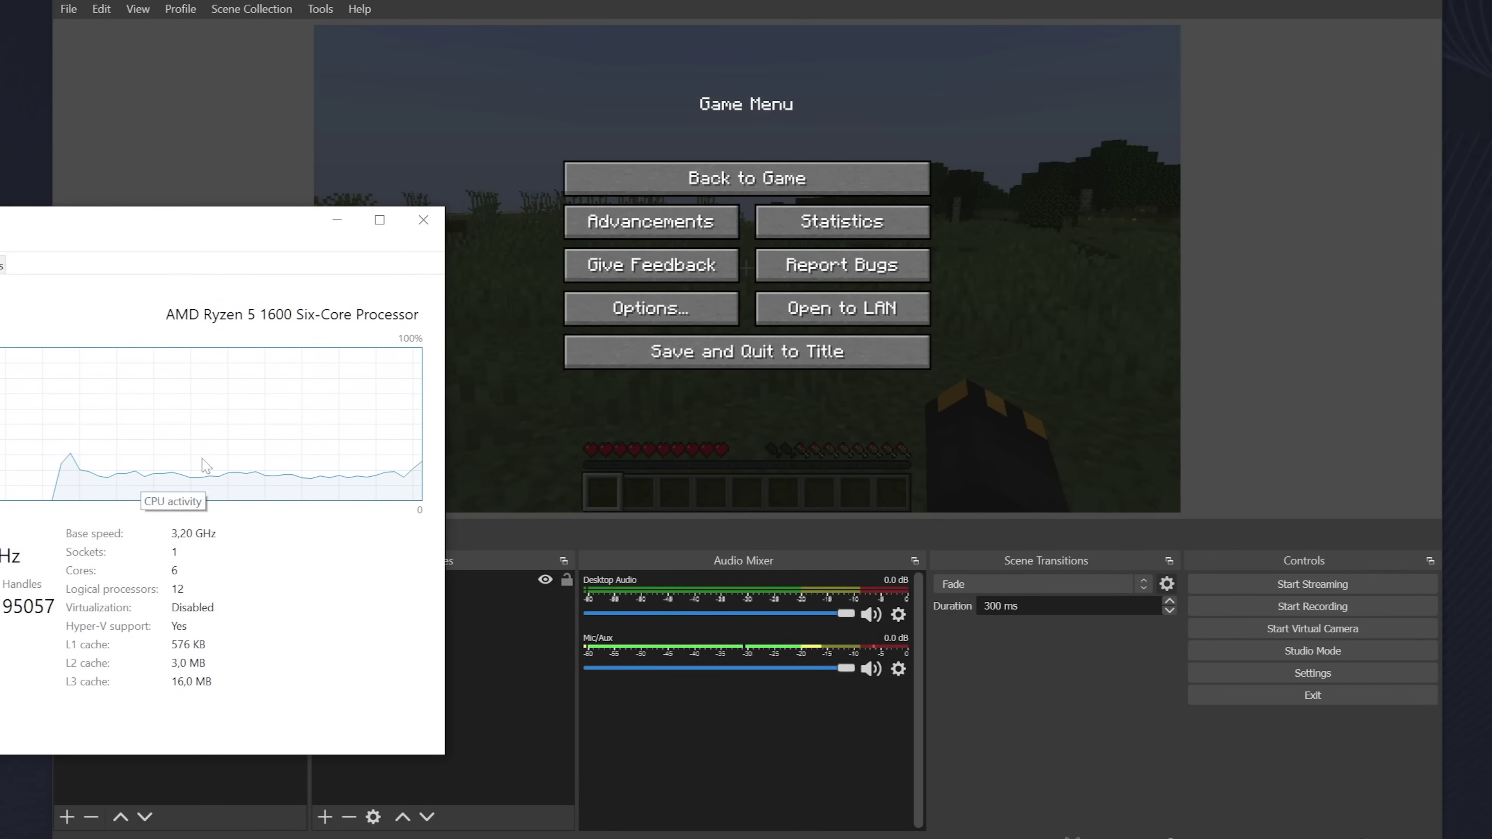
click(881, 526)
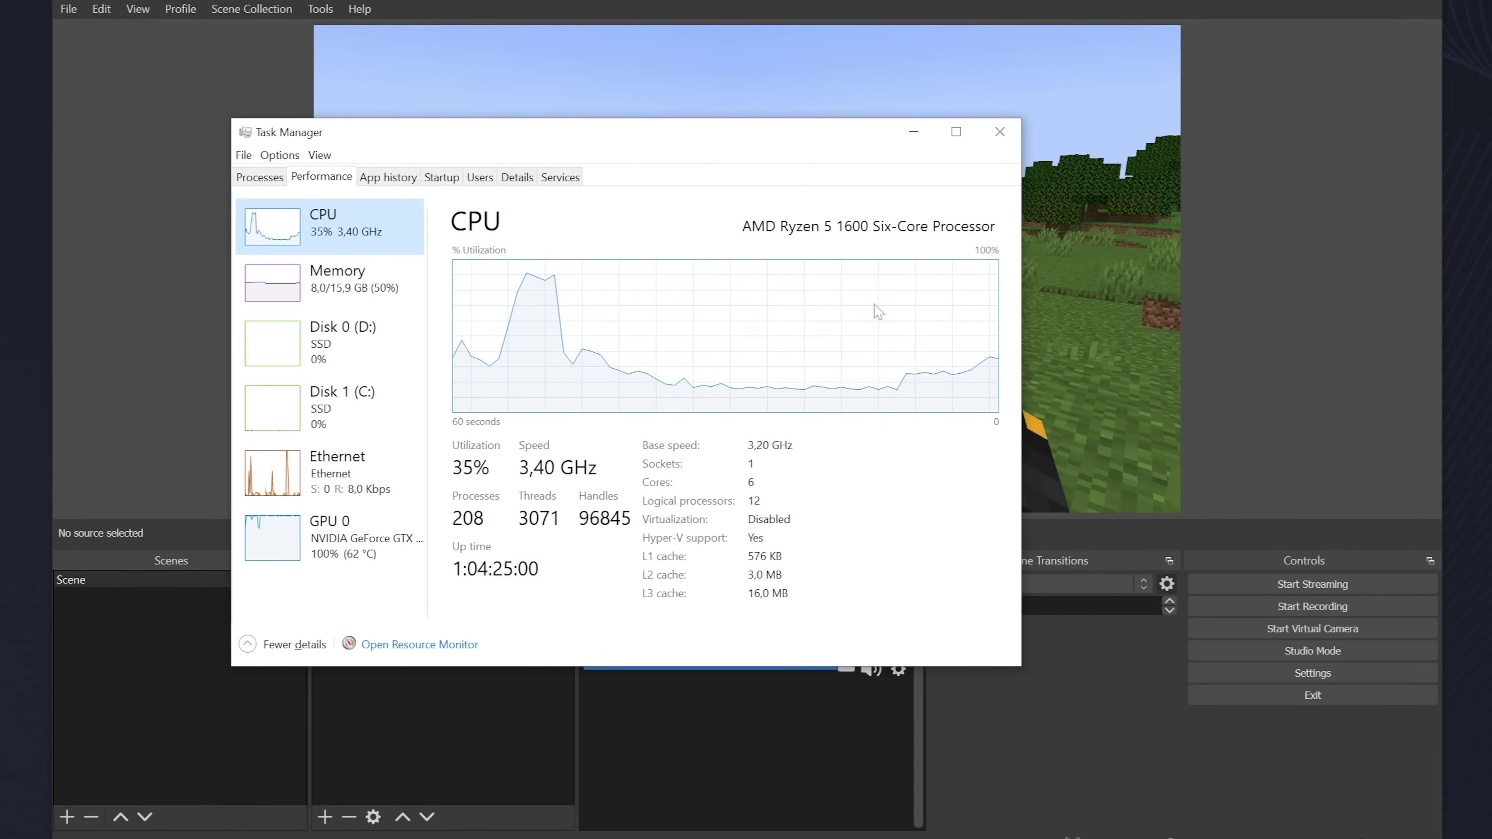
key(alt+F4)
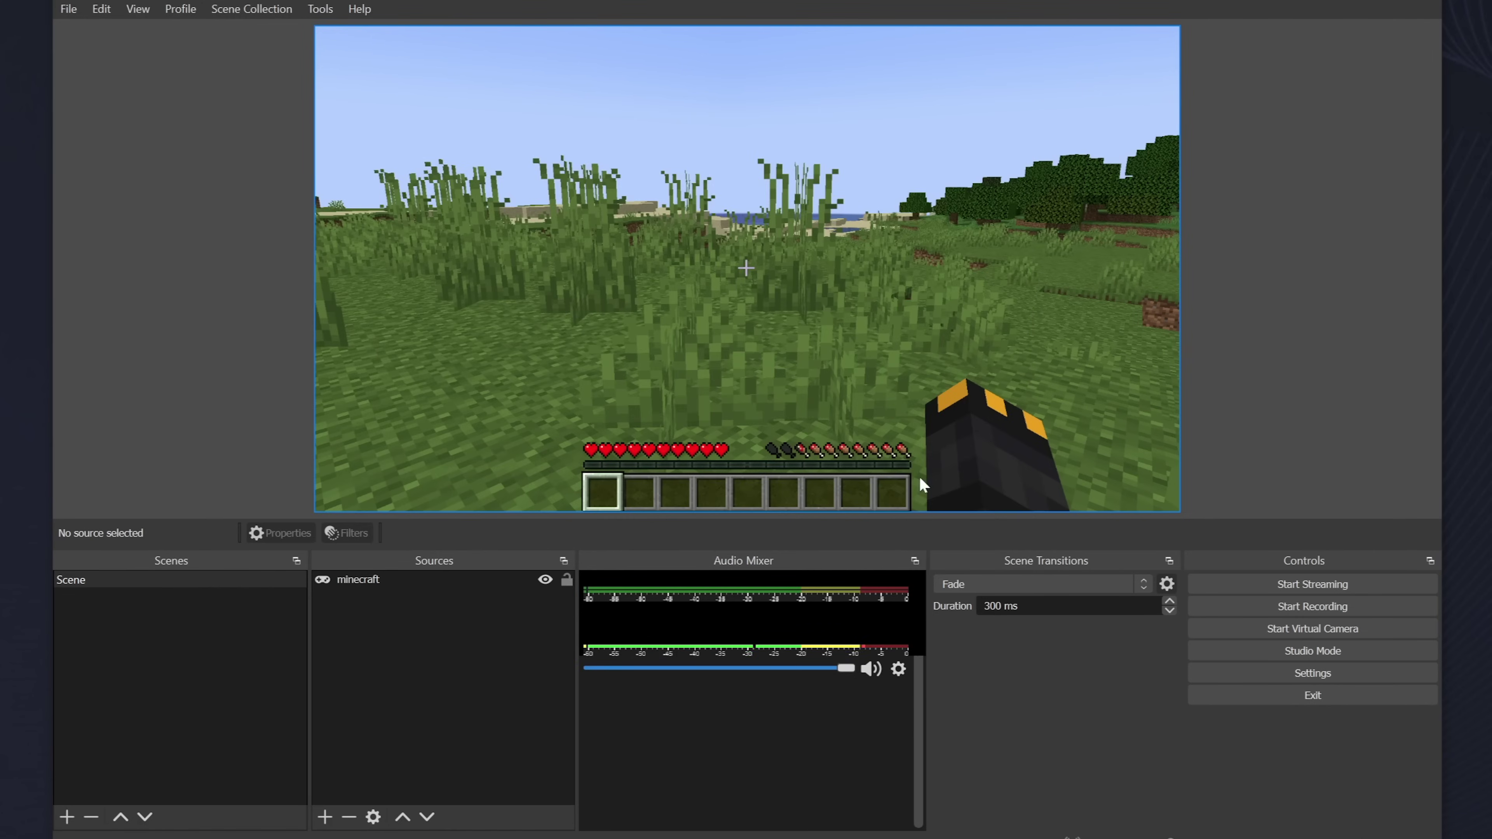
Reopen Output settings, review the x264 CPU usage presets and keep veryfast at CRF 23.
click(1286, 670)
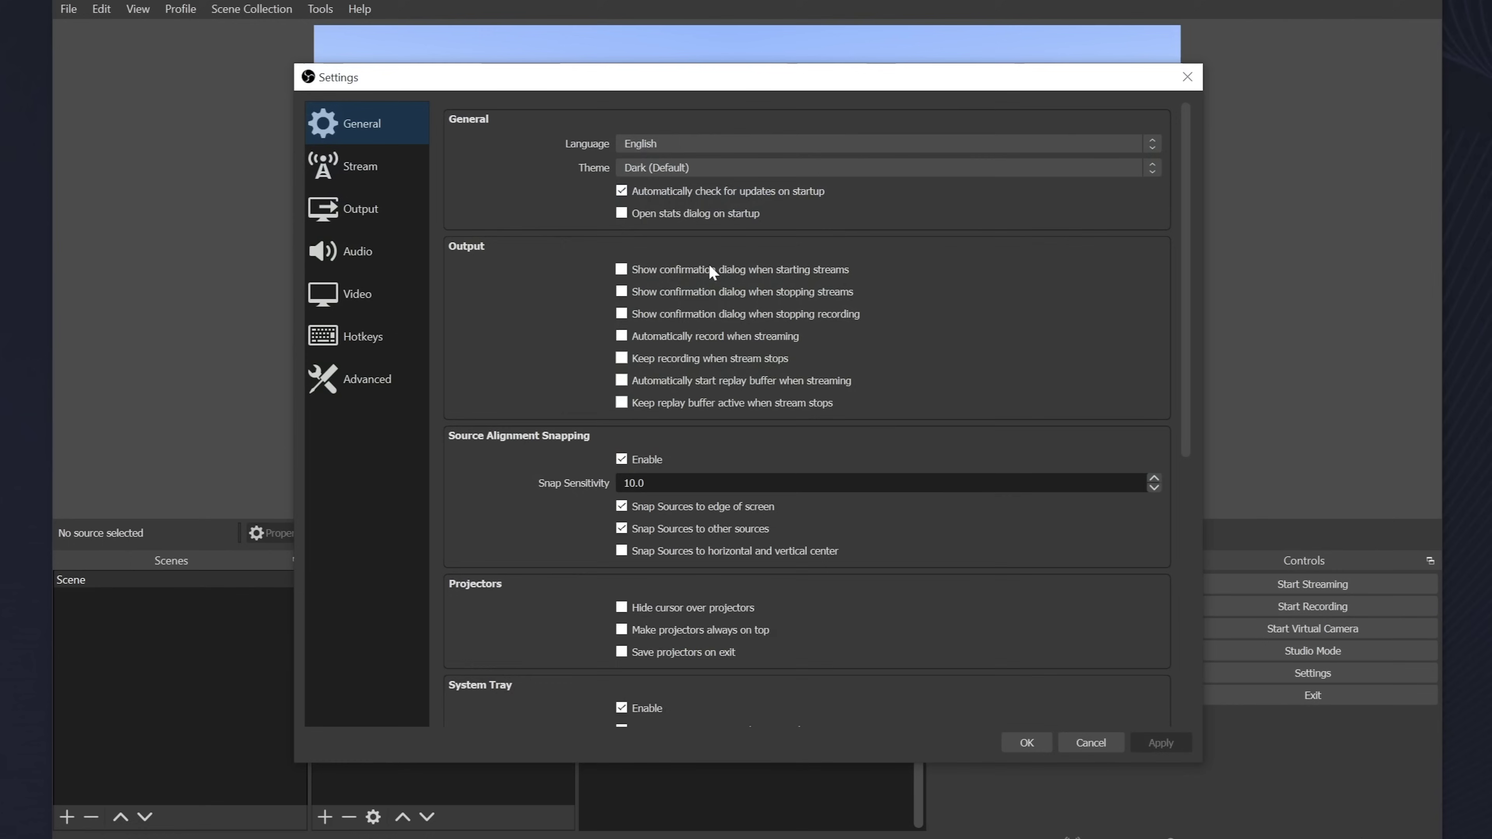
click(365, 204)
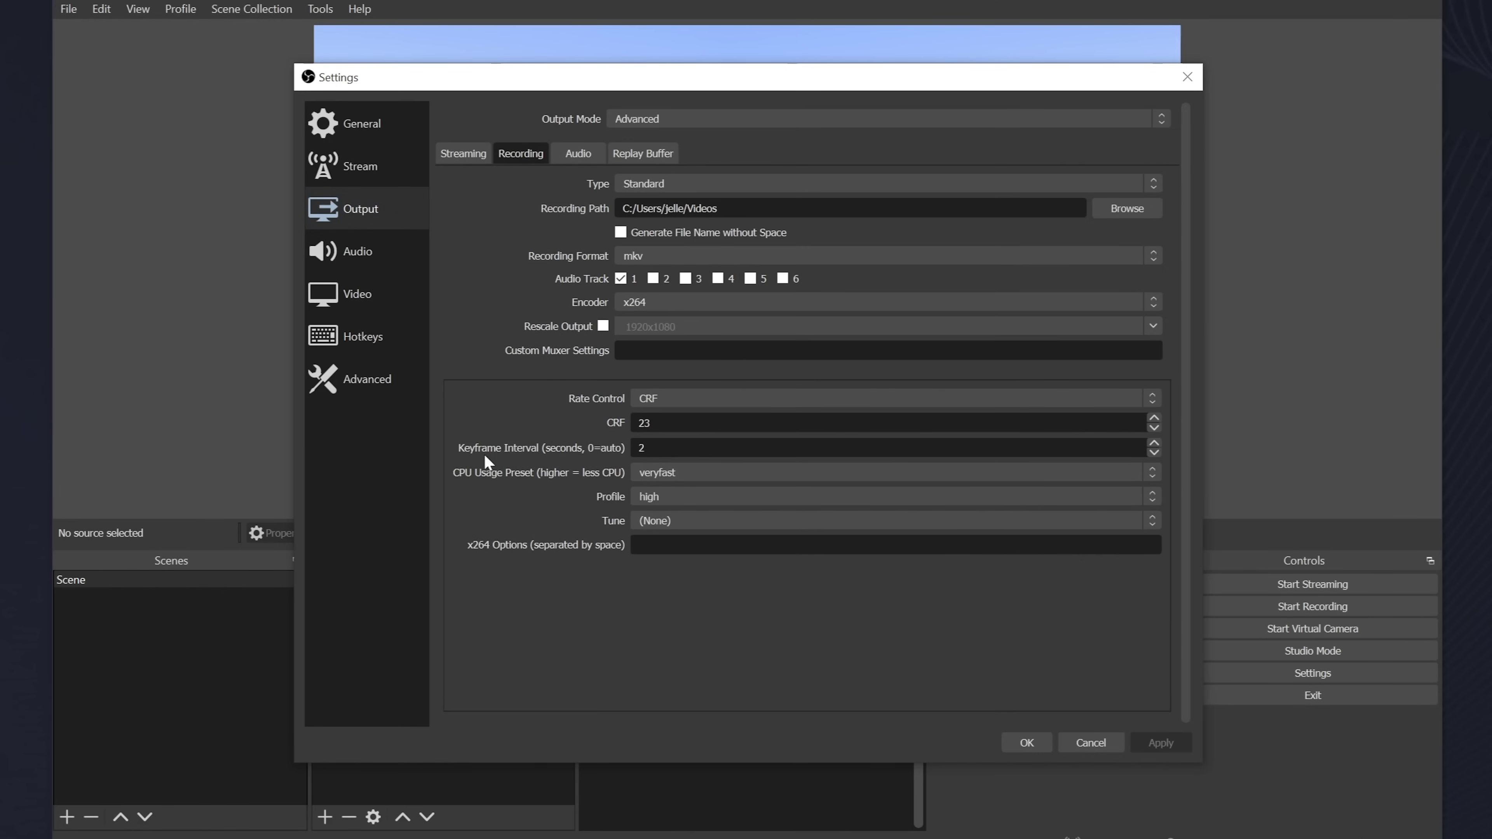
click(699, 477)
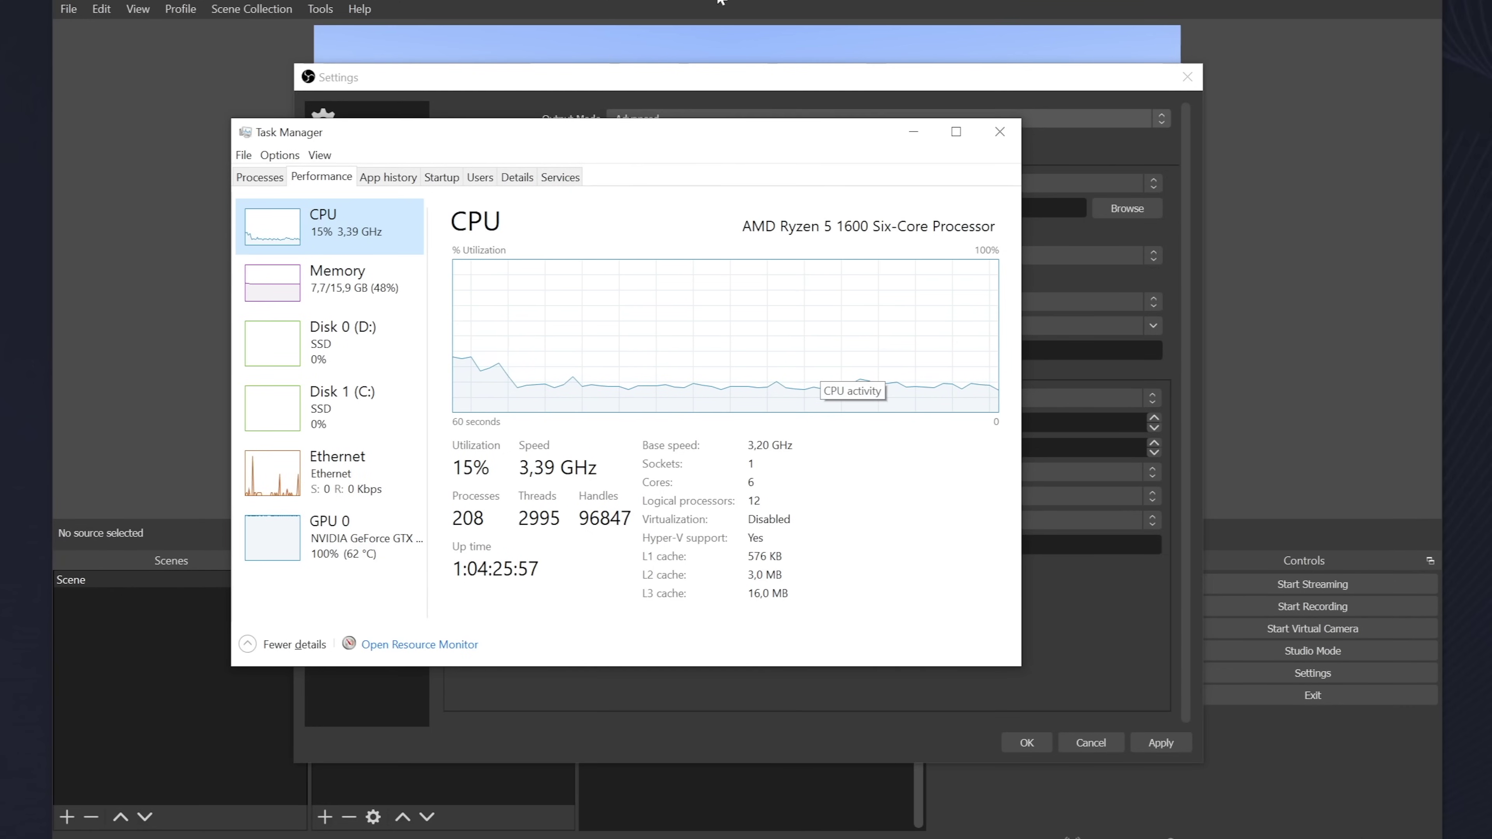
key(alt+Tab)
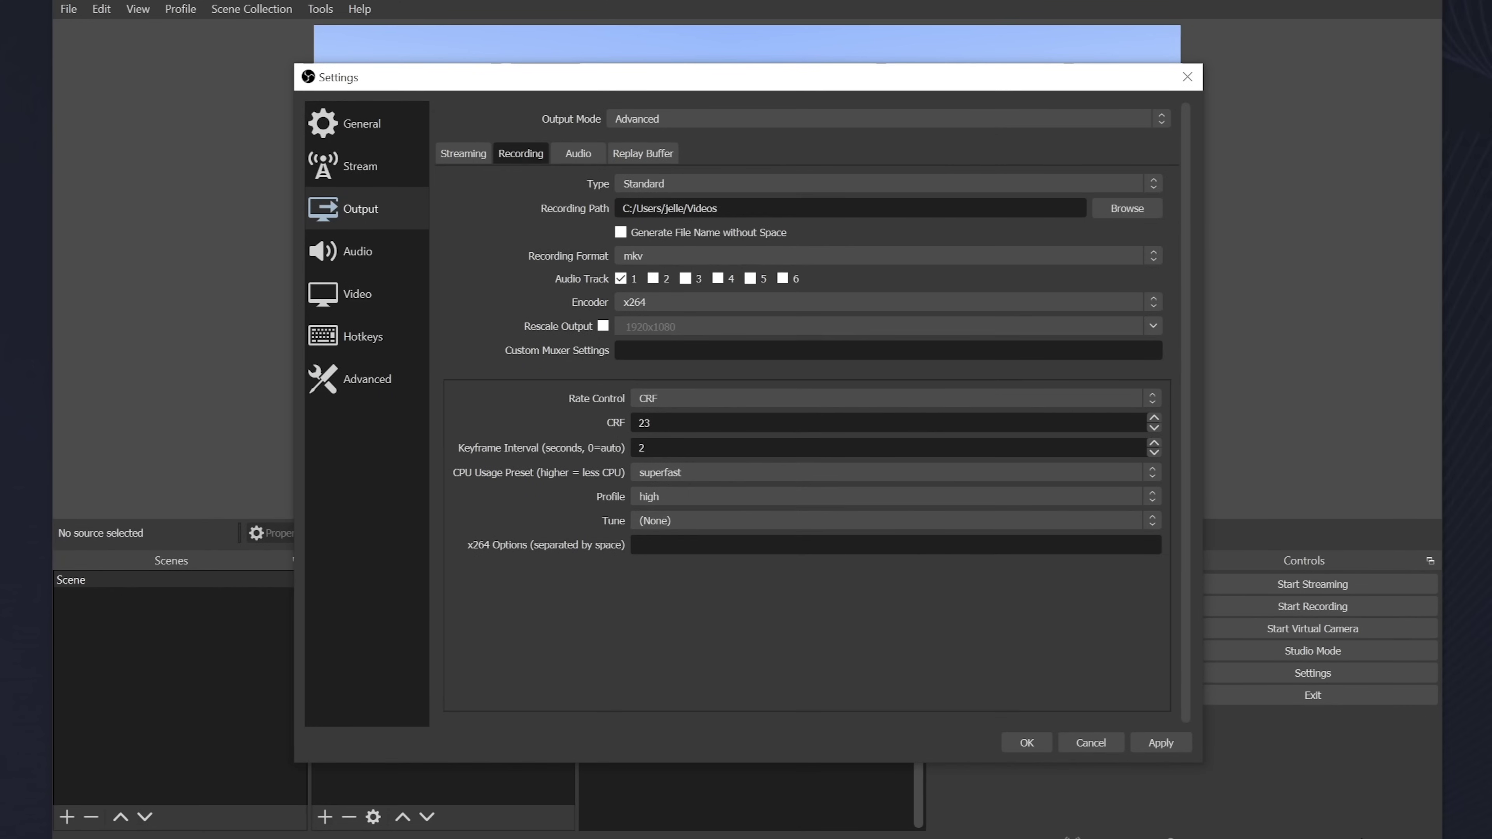
click(661, 477)
key(super+e)
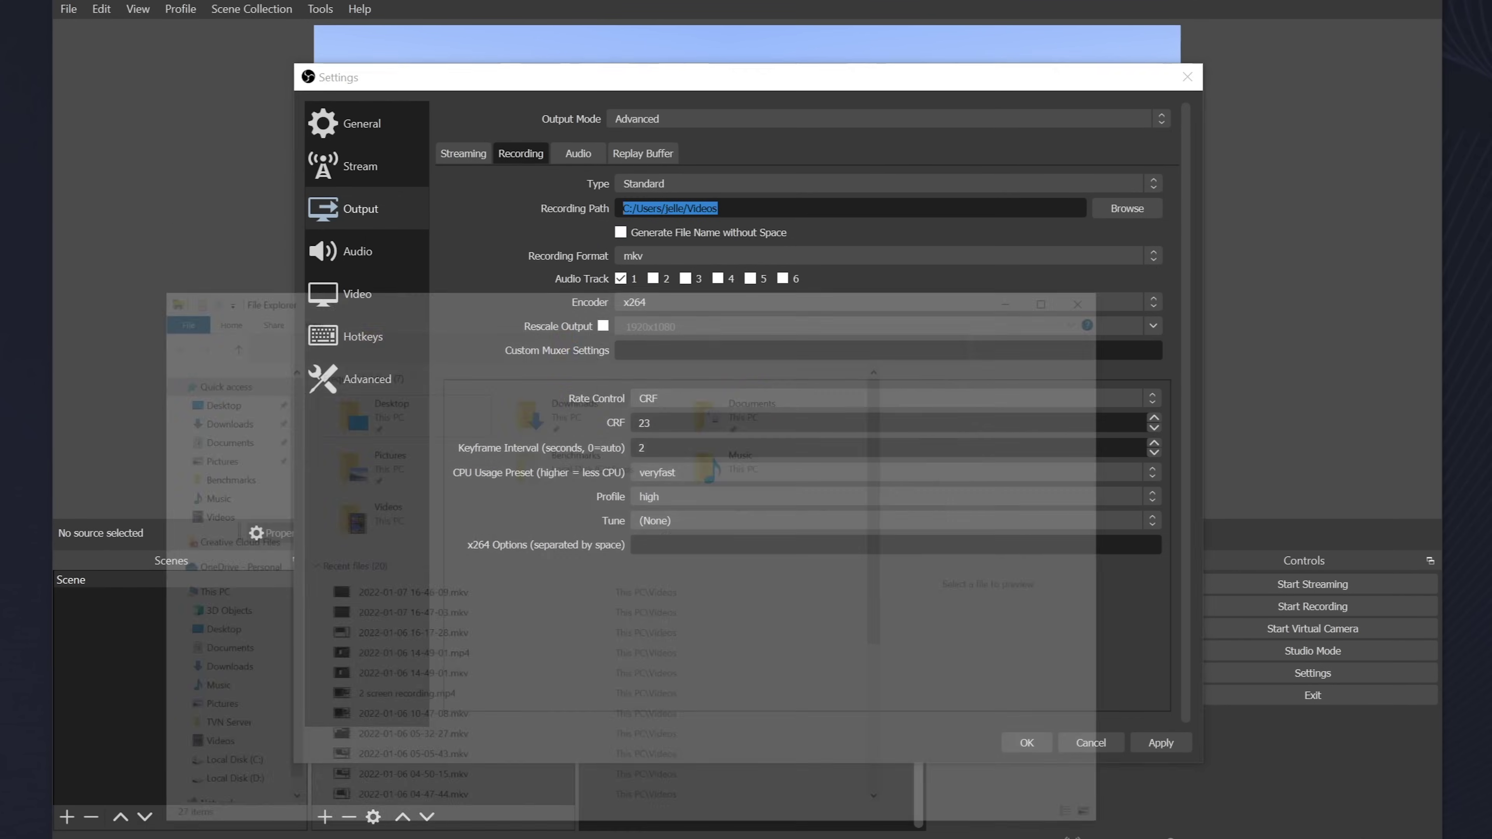
click(250, 632)
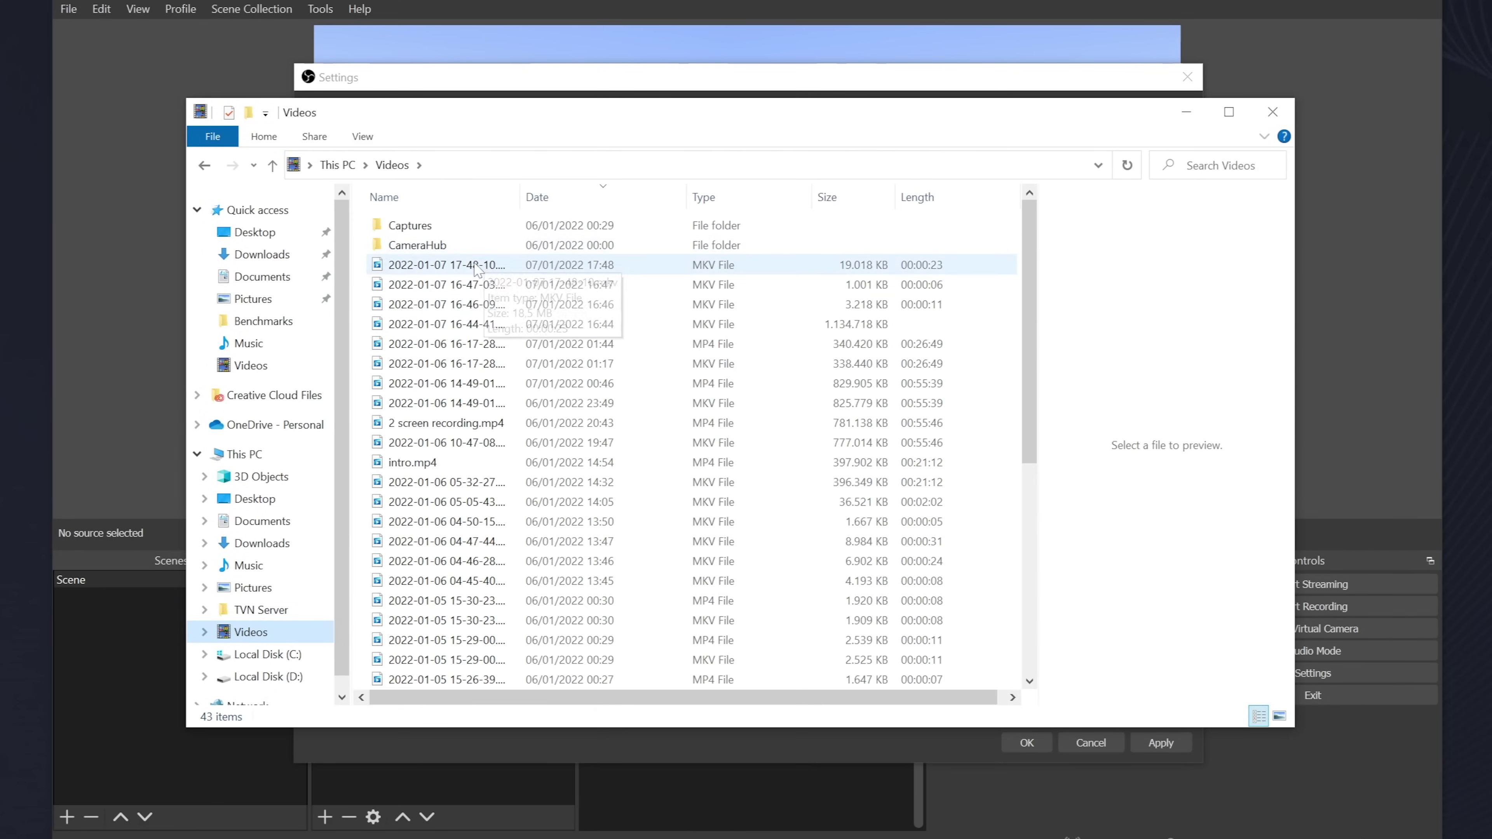
click(468, 267)
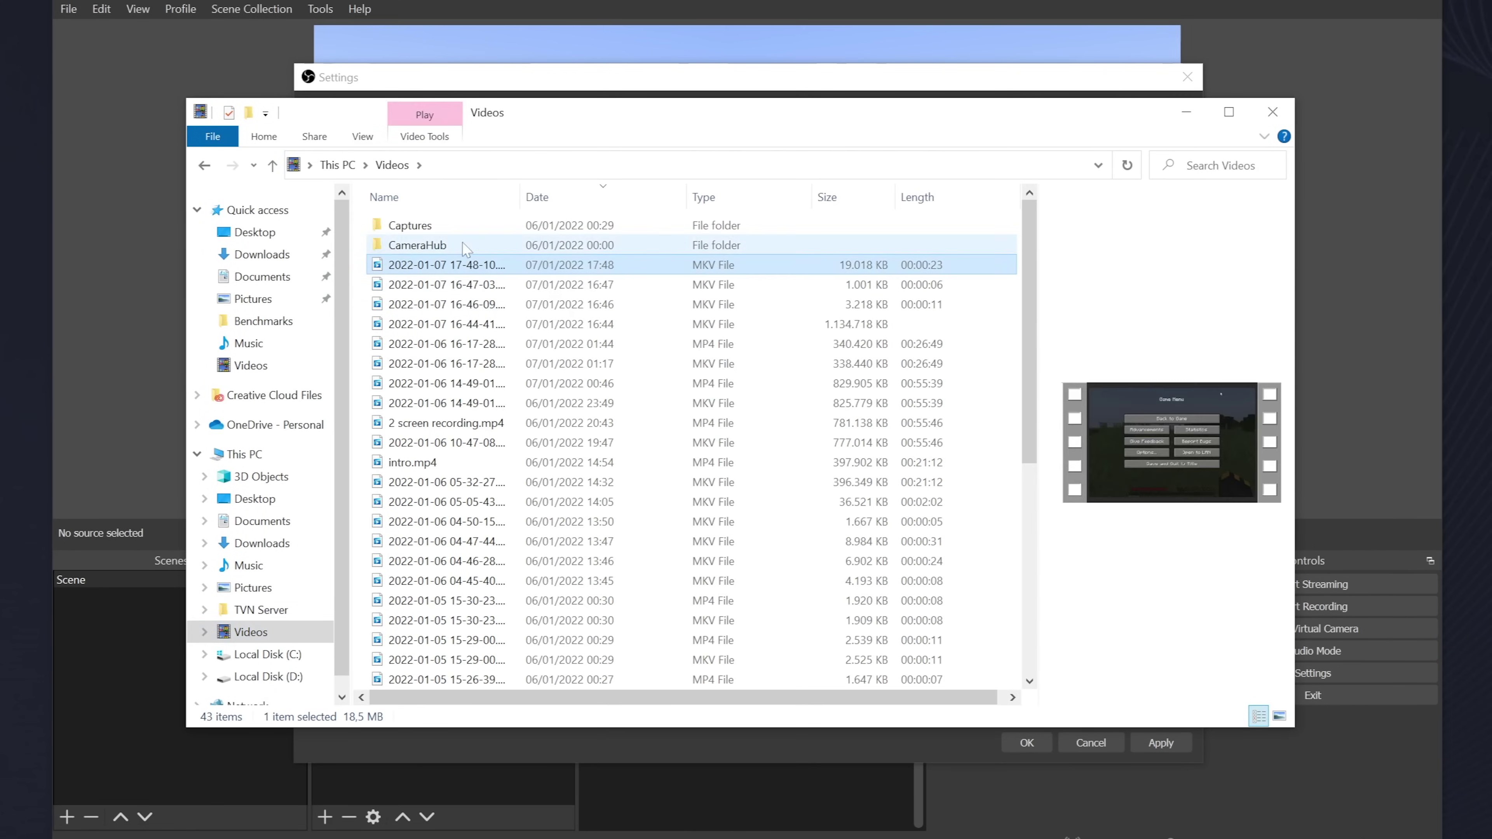
double_click(489, 269)
click(589, 774)
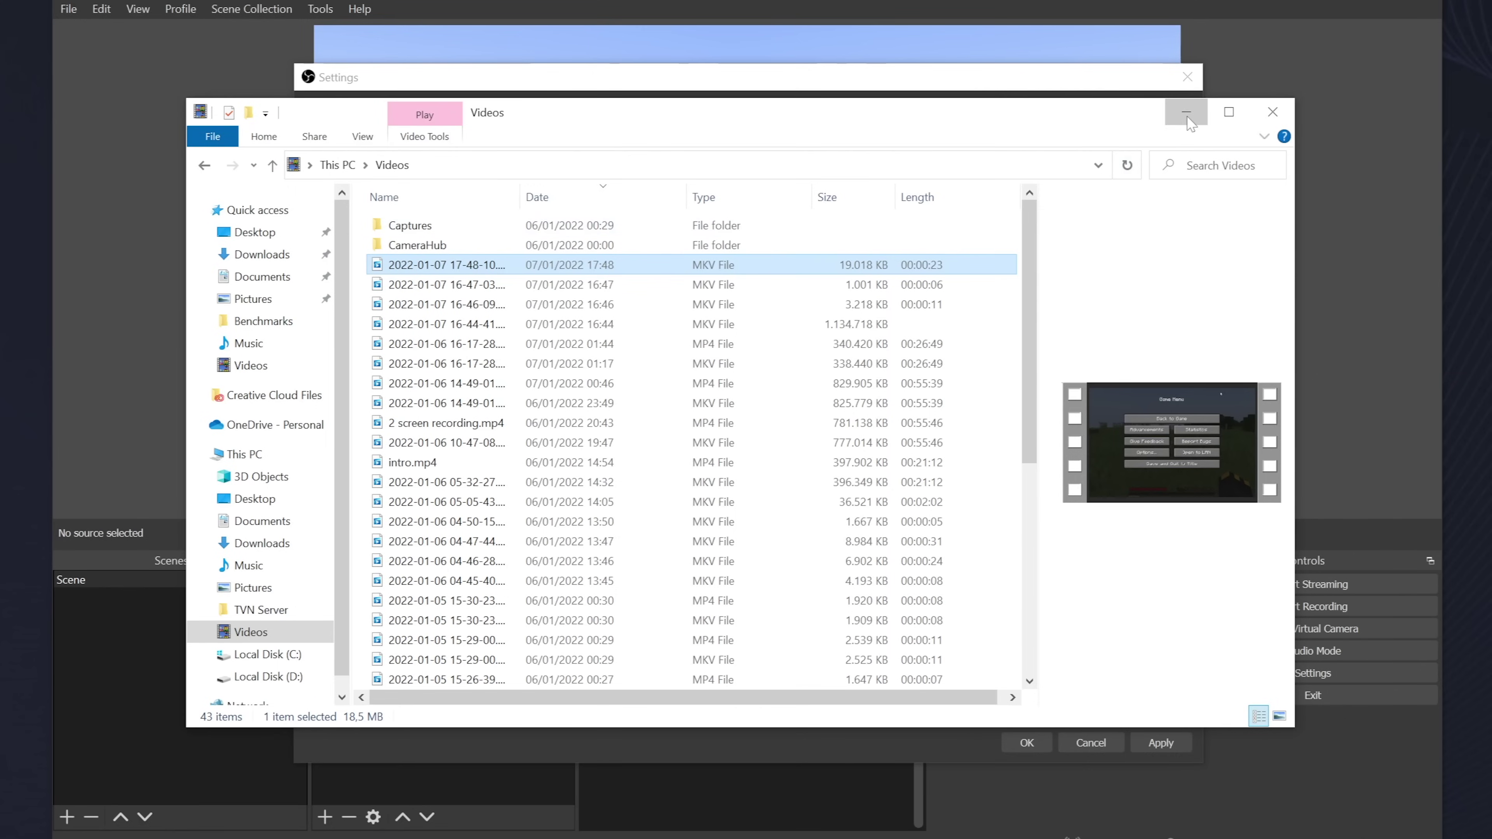
click(1186, 115)
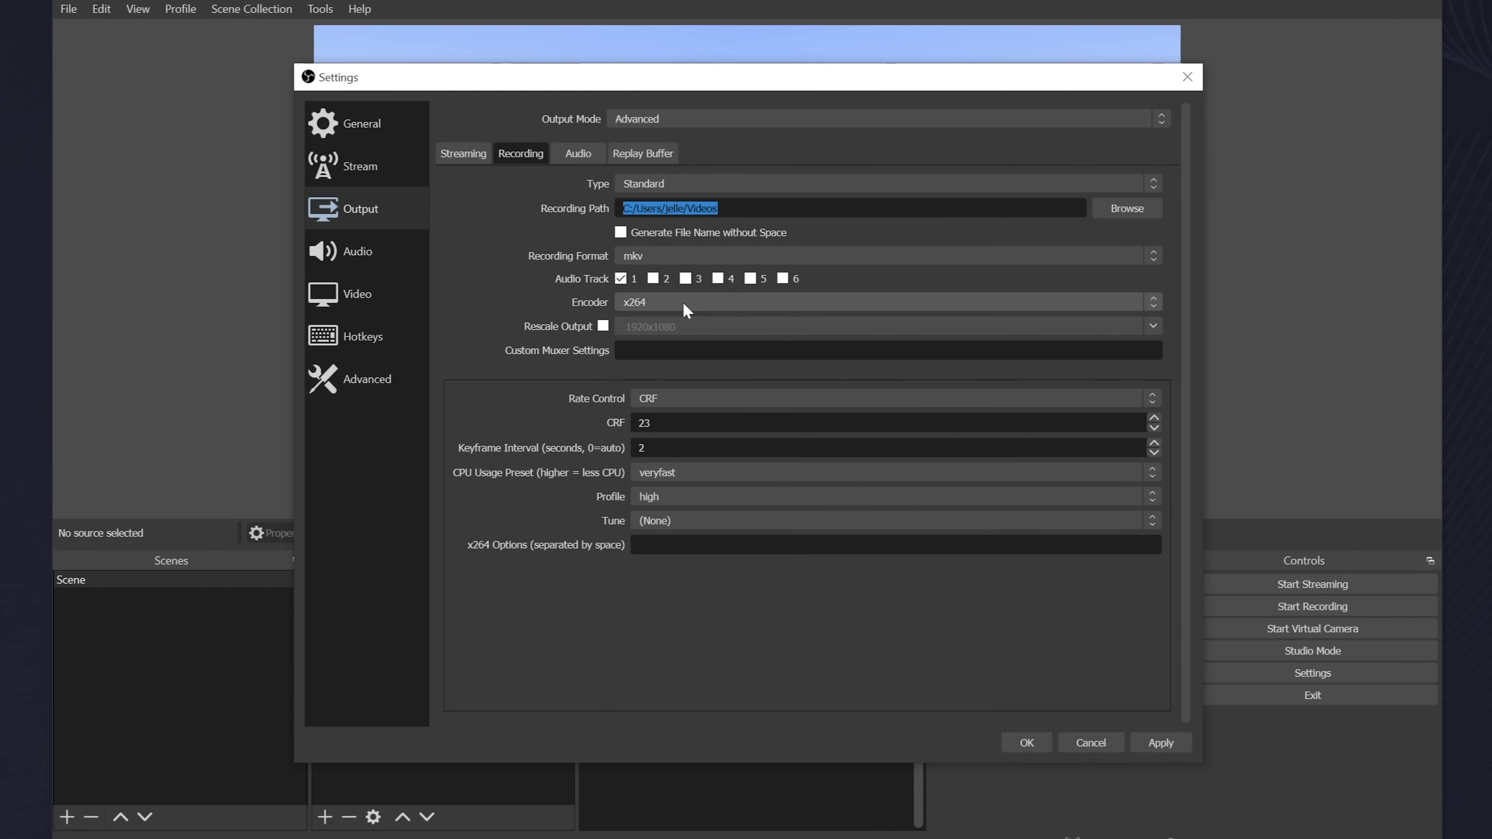
Save settings, then route Desktop Audio to track 1 only and Mic/Aux to track 2 only.
click(1025, 742)
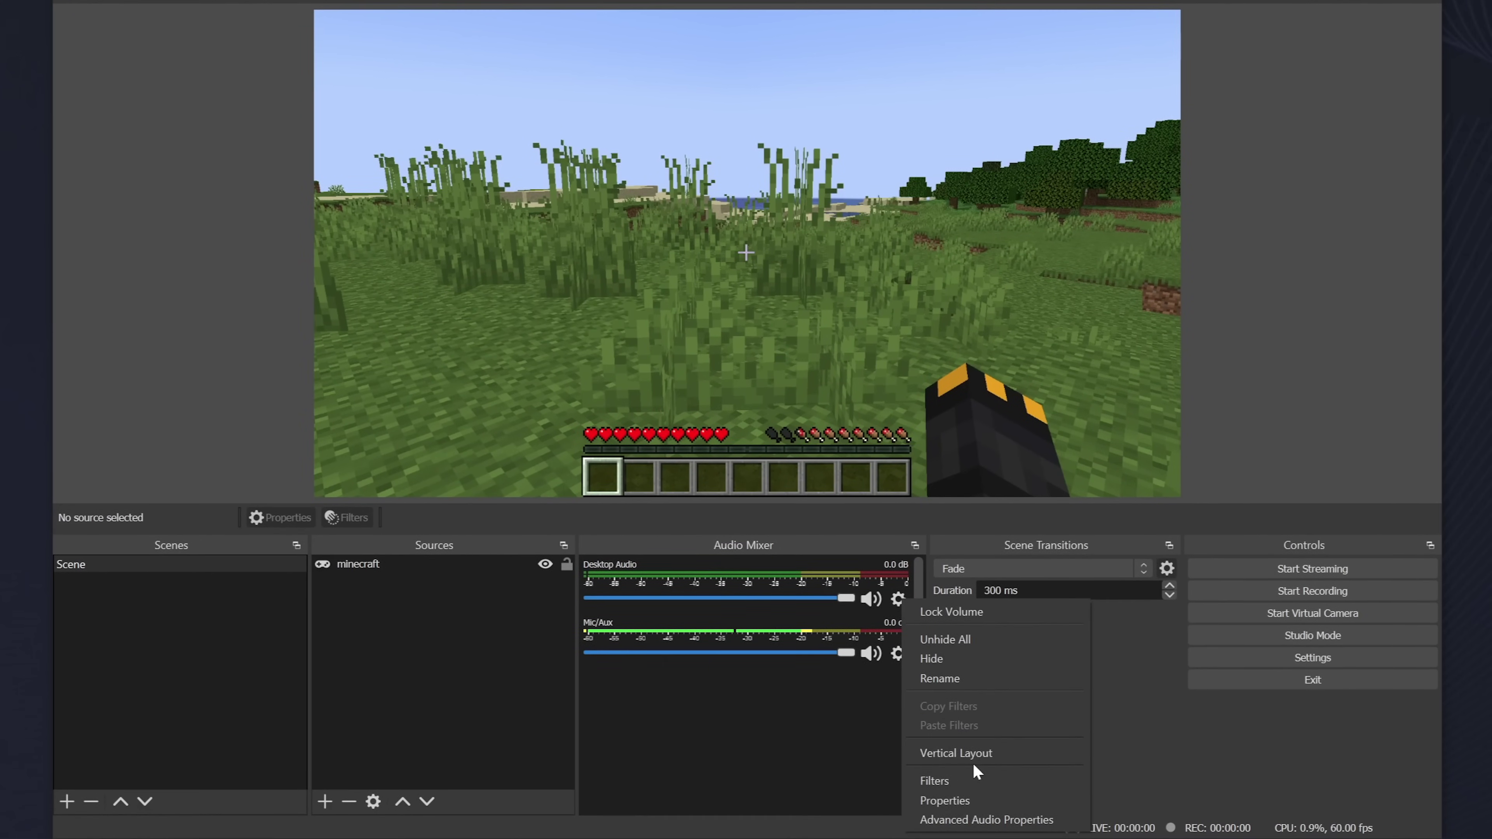
click(991, 822)
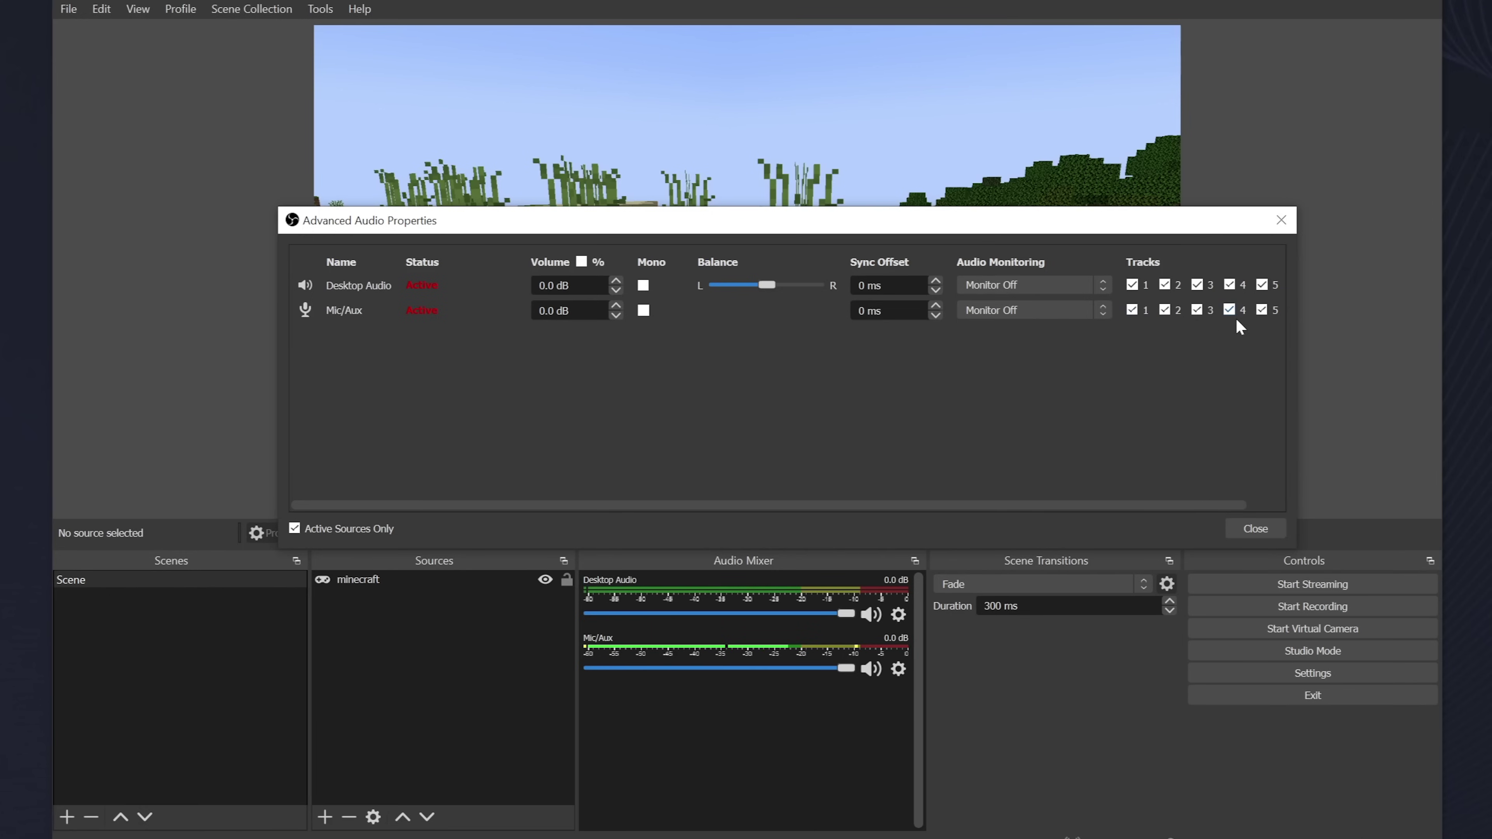
click(1131, 309)
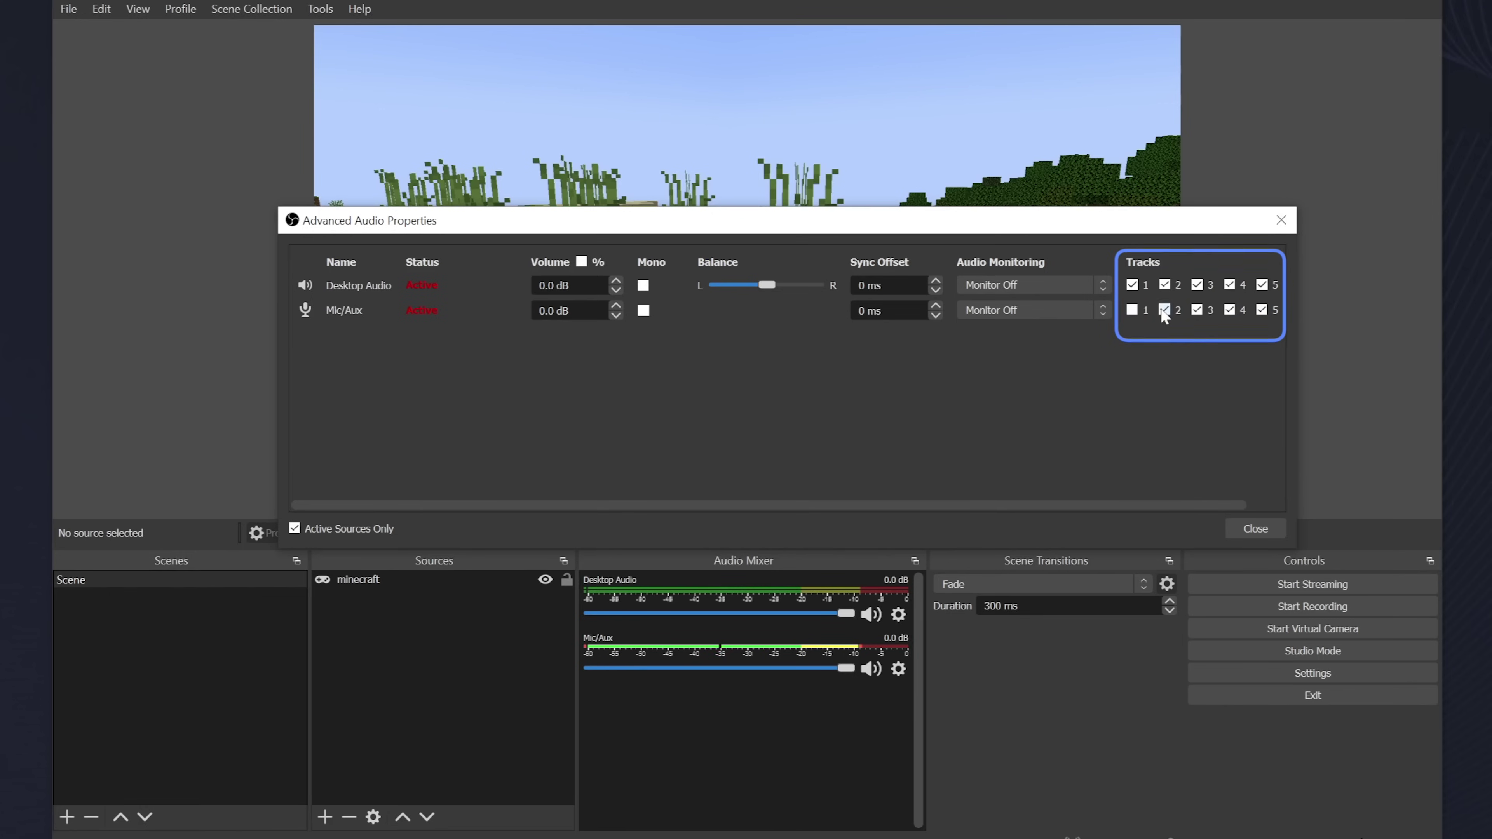
click(1196, 312)
click(1231, 310)
click(1261, 310)
click(1261, 284)
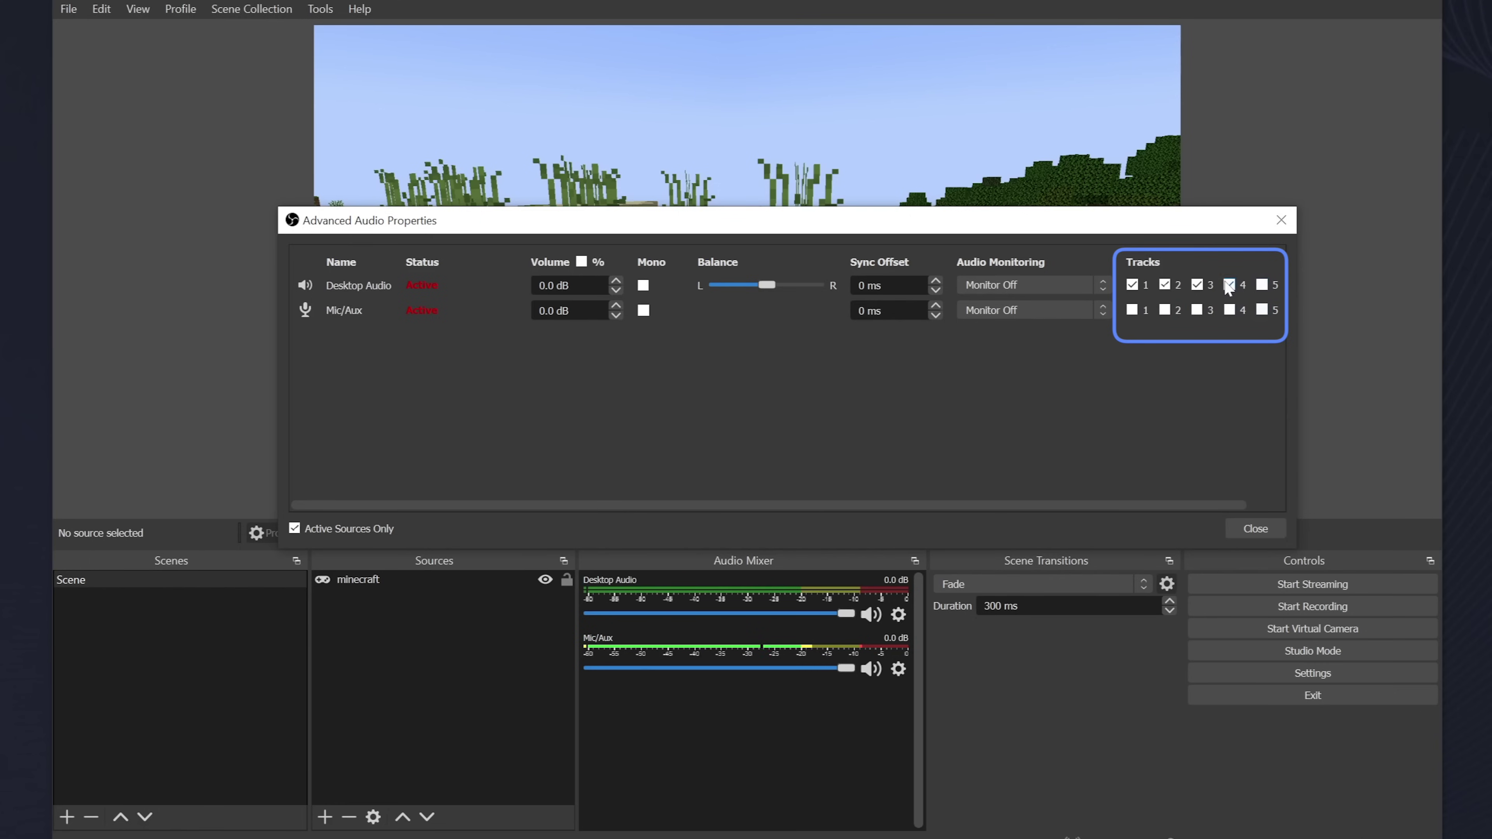
click(1197, 285)
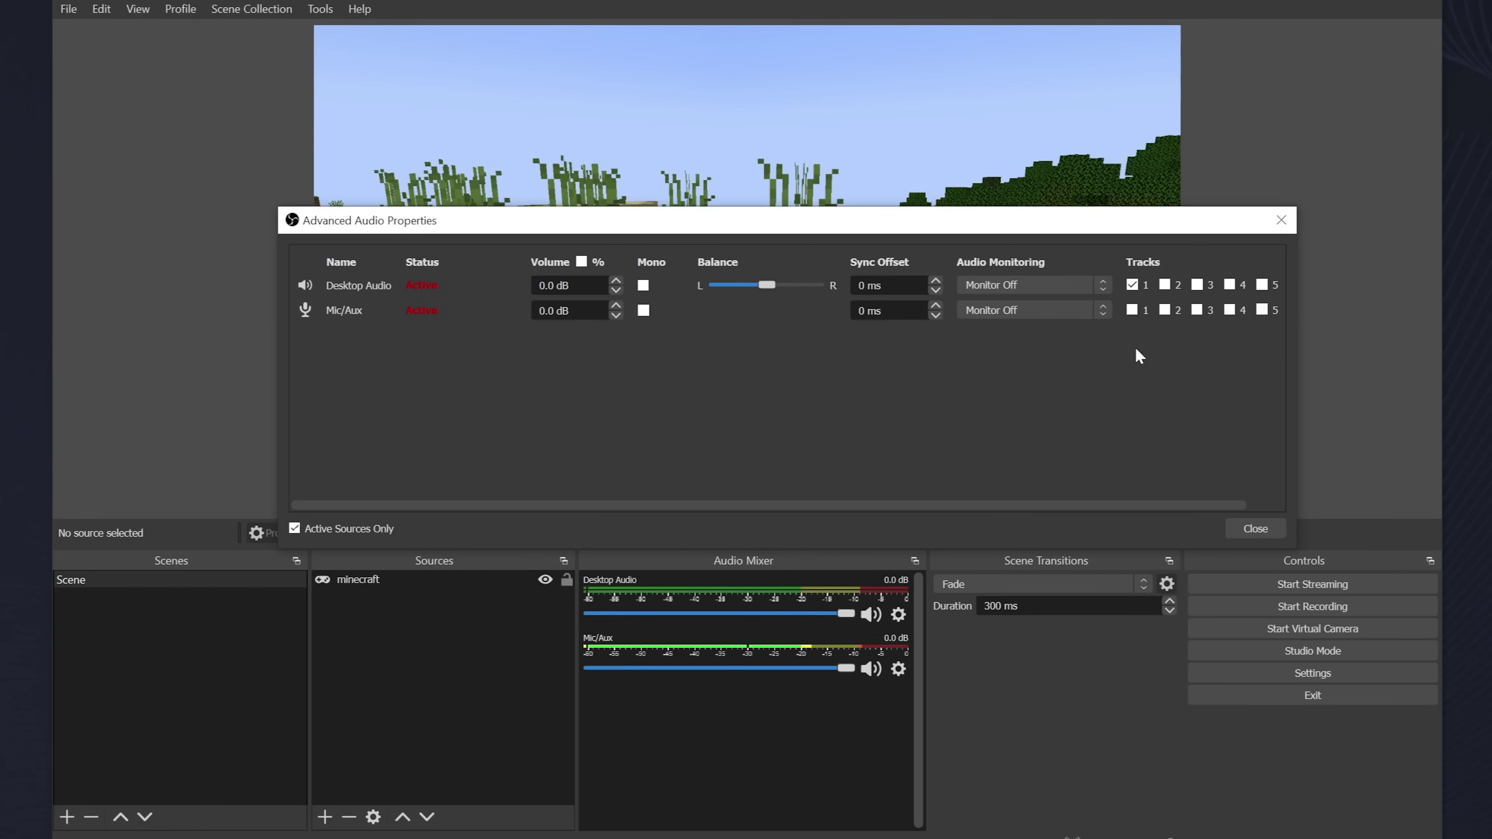
click(1166, 309)
click(1259, 528)
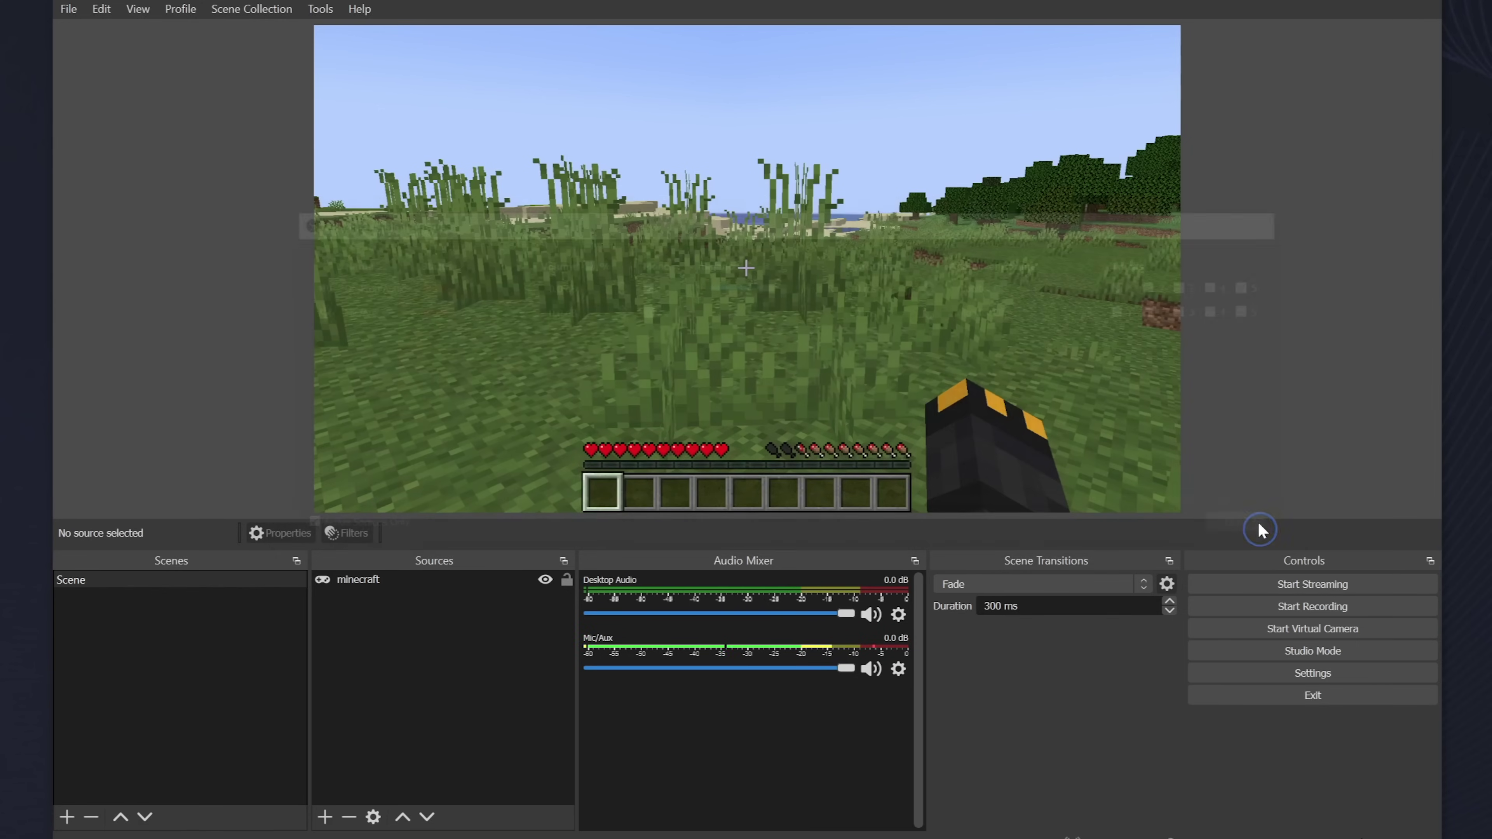
Reopen Settings on the Output Recording tab to review the recording setup.
click(1311, 673)
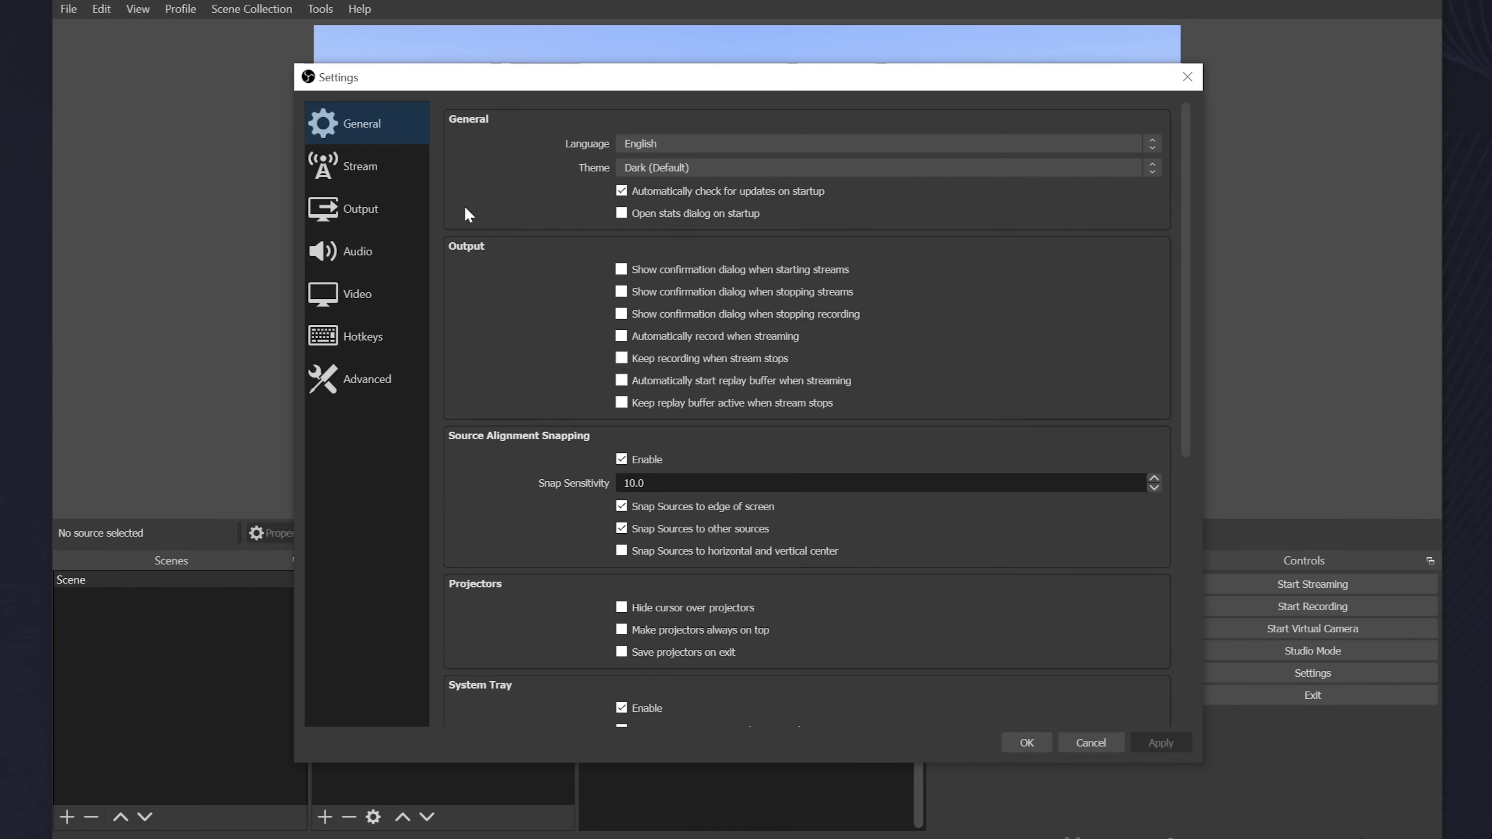
click(363, 209)
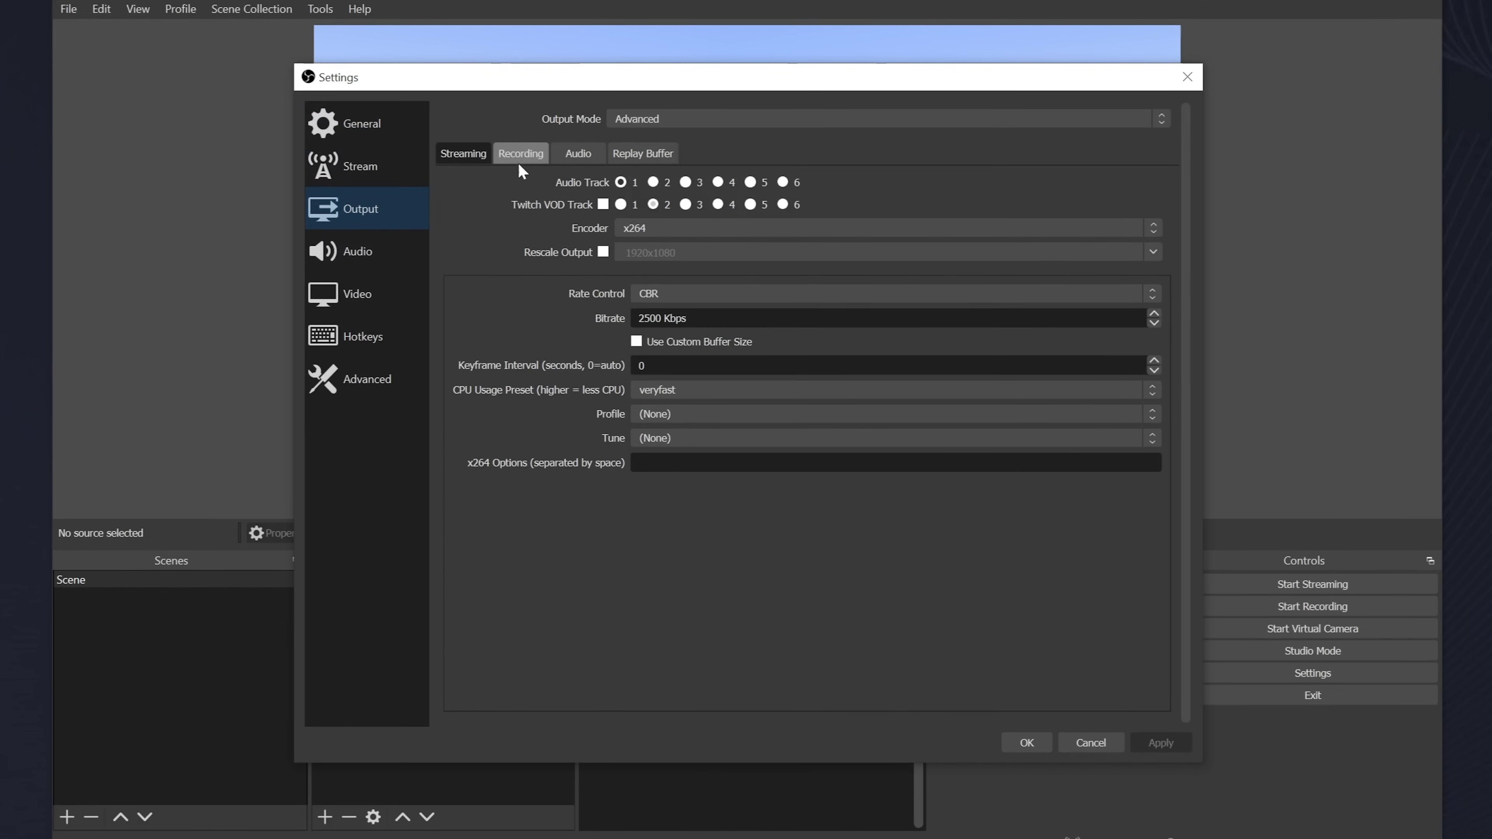
click(525, 153)
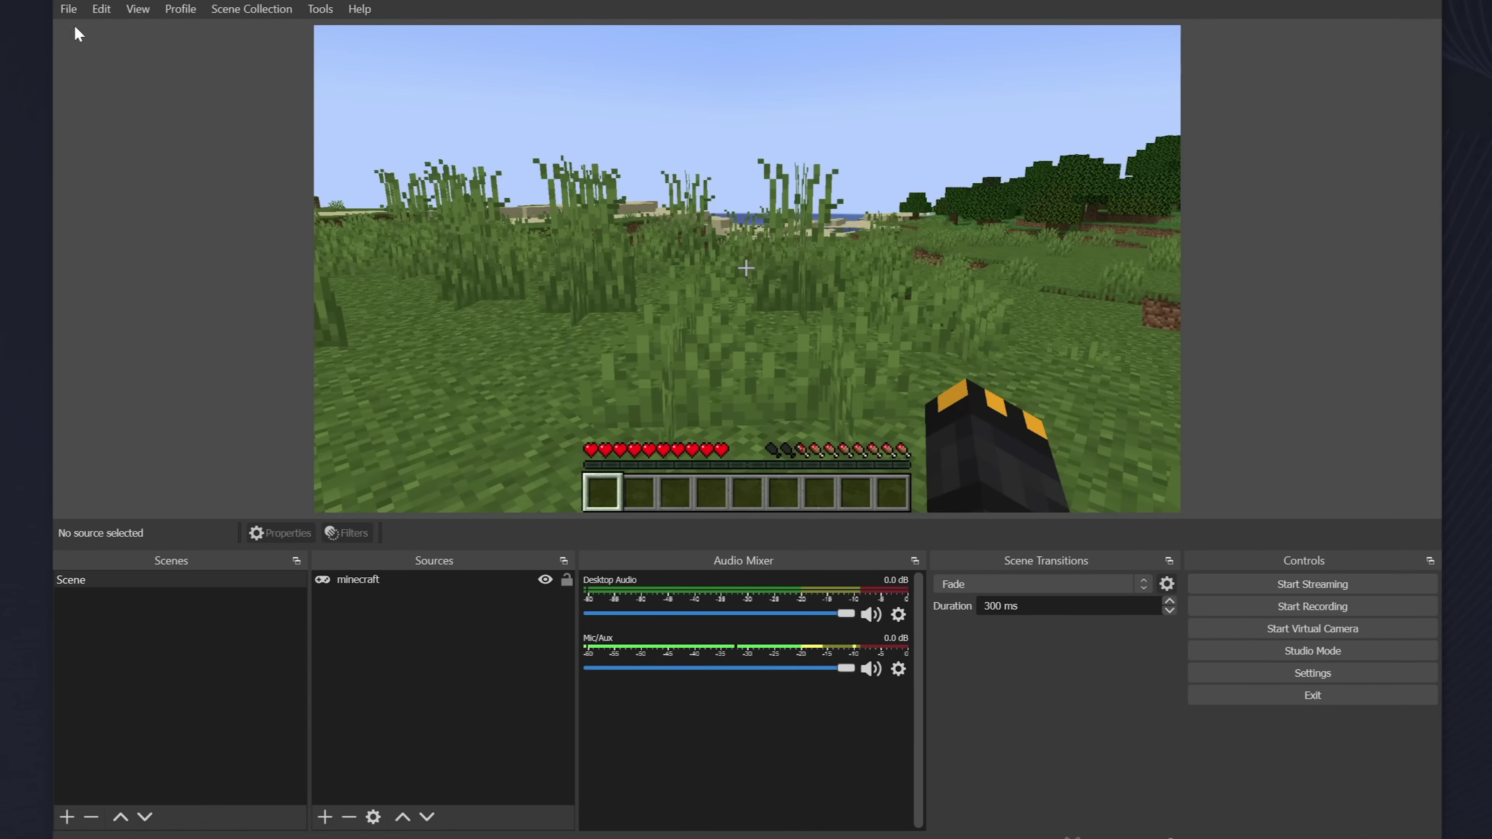
click(68, 9)
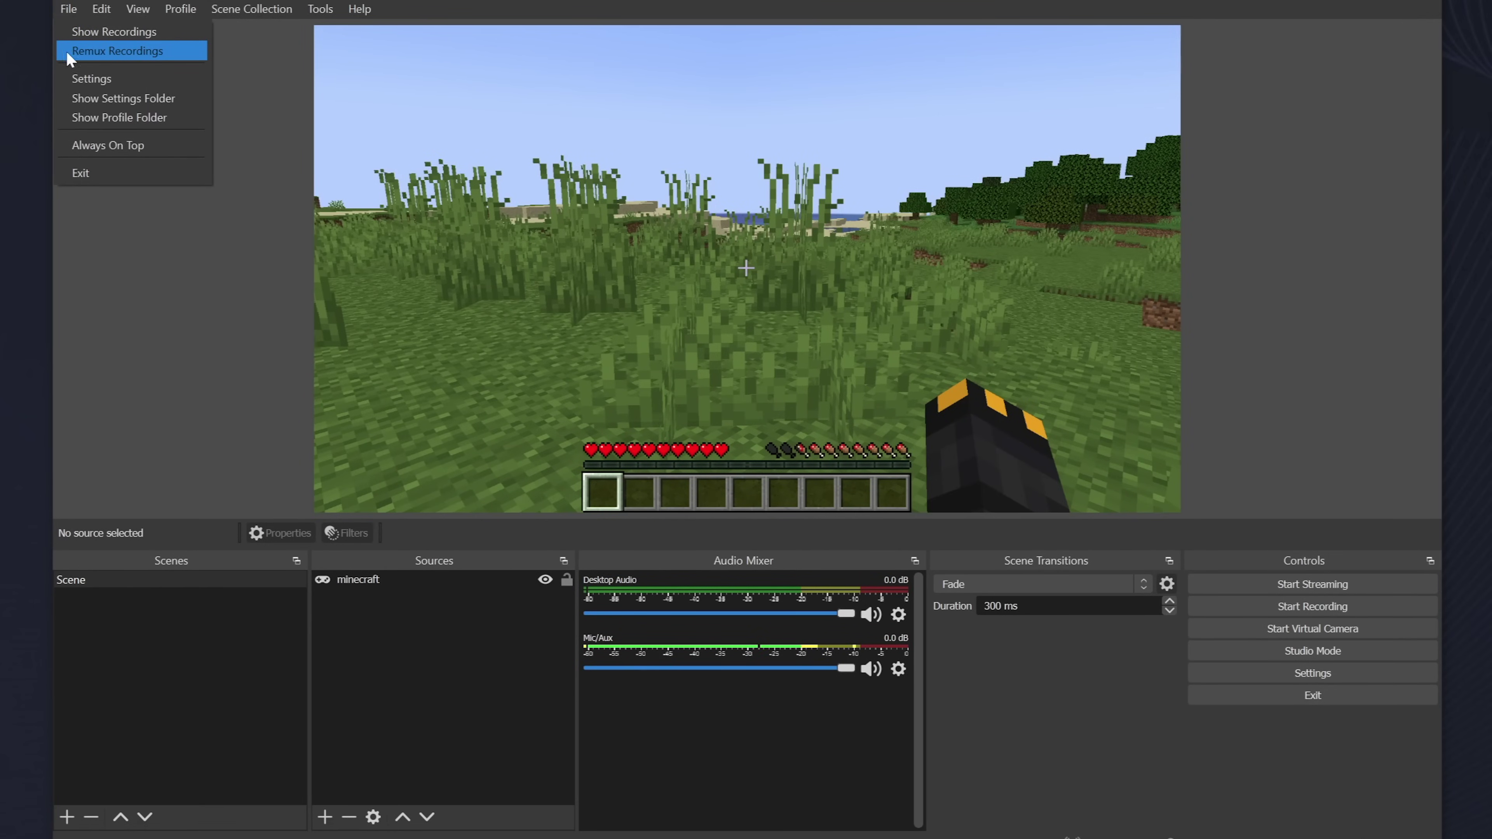
click(171, 57)
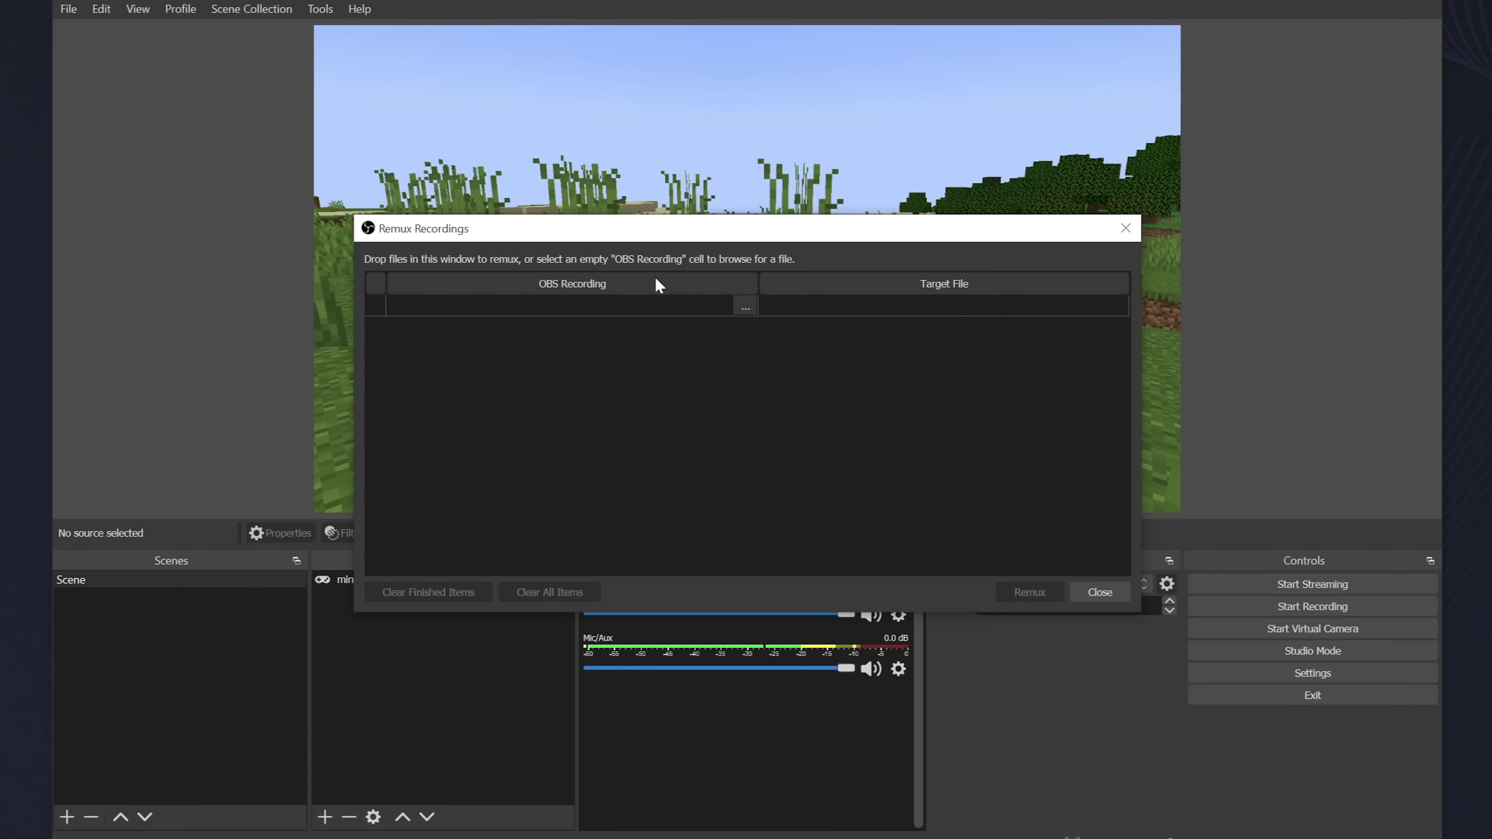
click(744, 307)
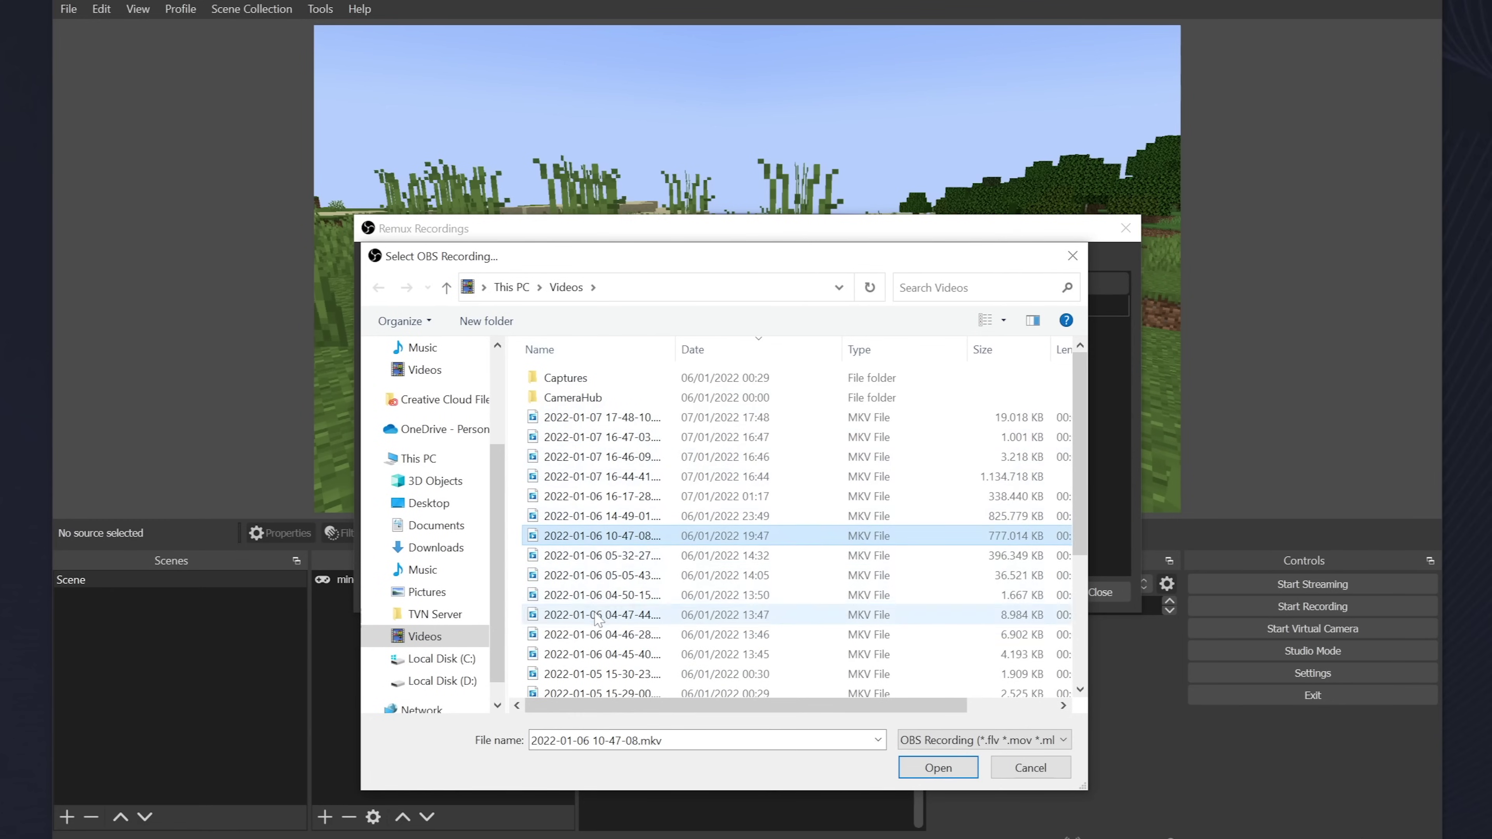
click(596, 614)
click(597, 418)
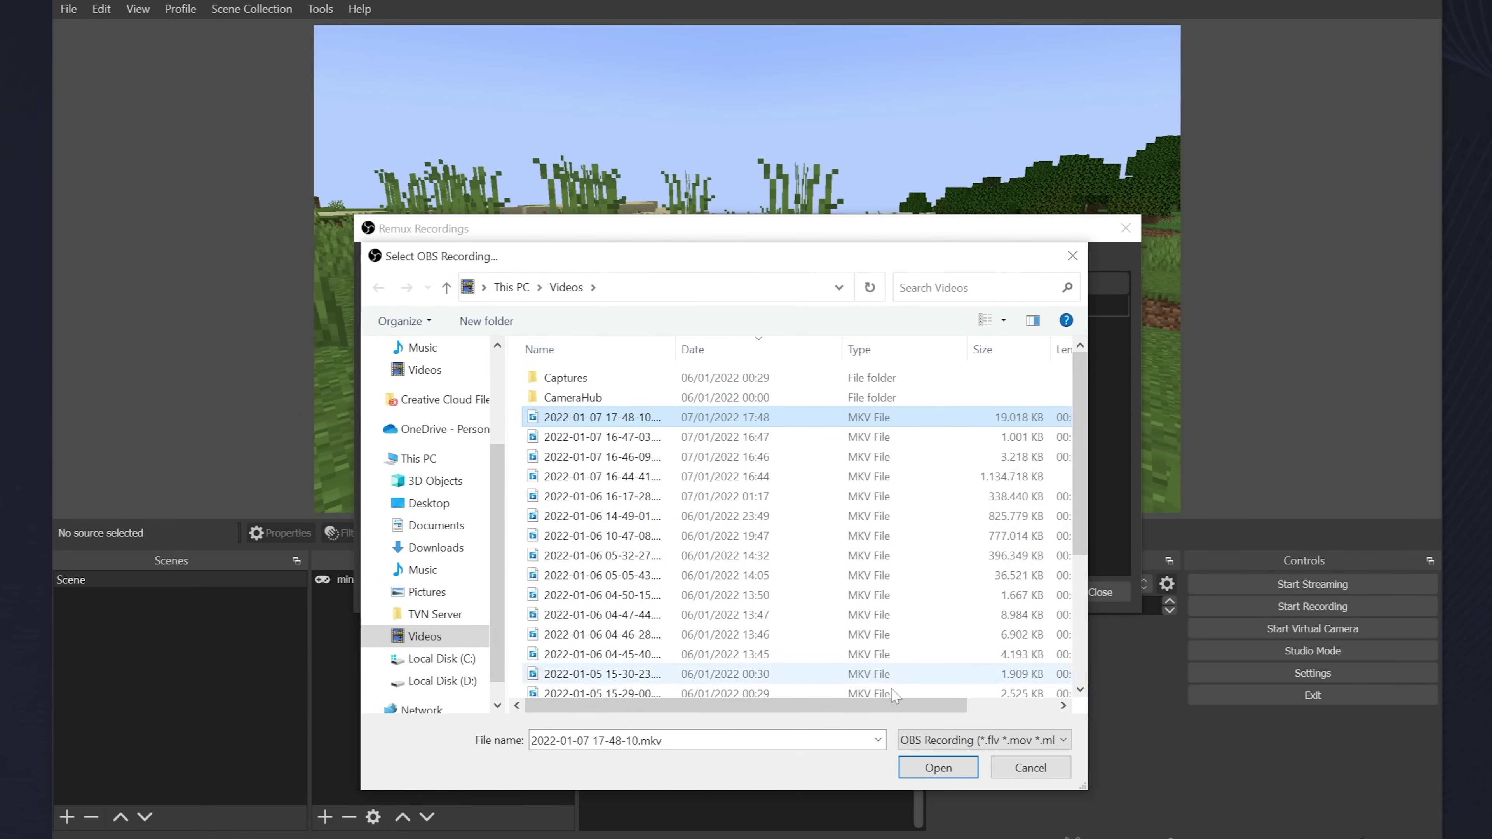
click(938, 767)
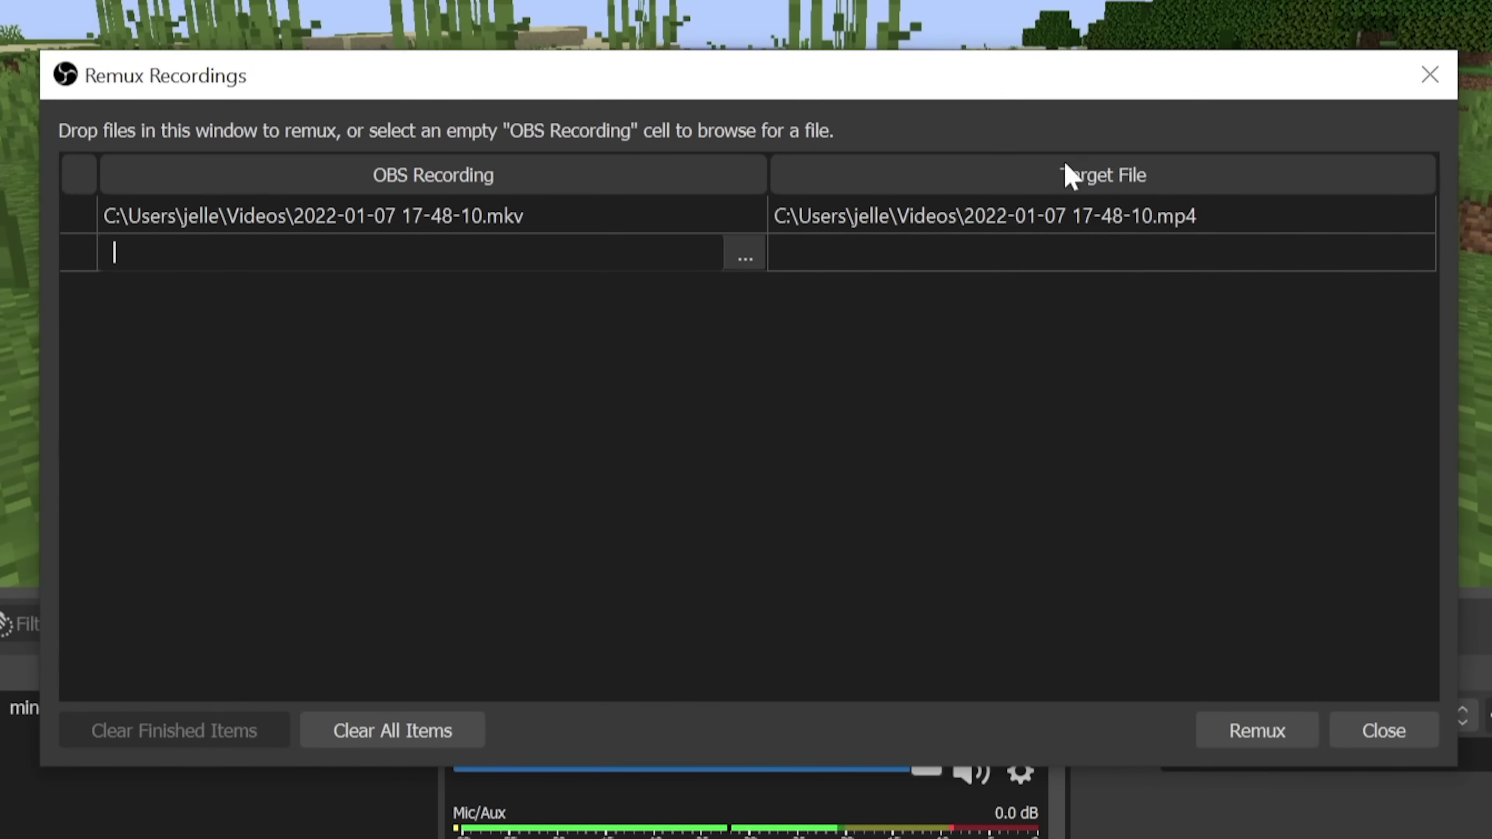
click(1273, 737)
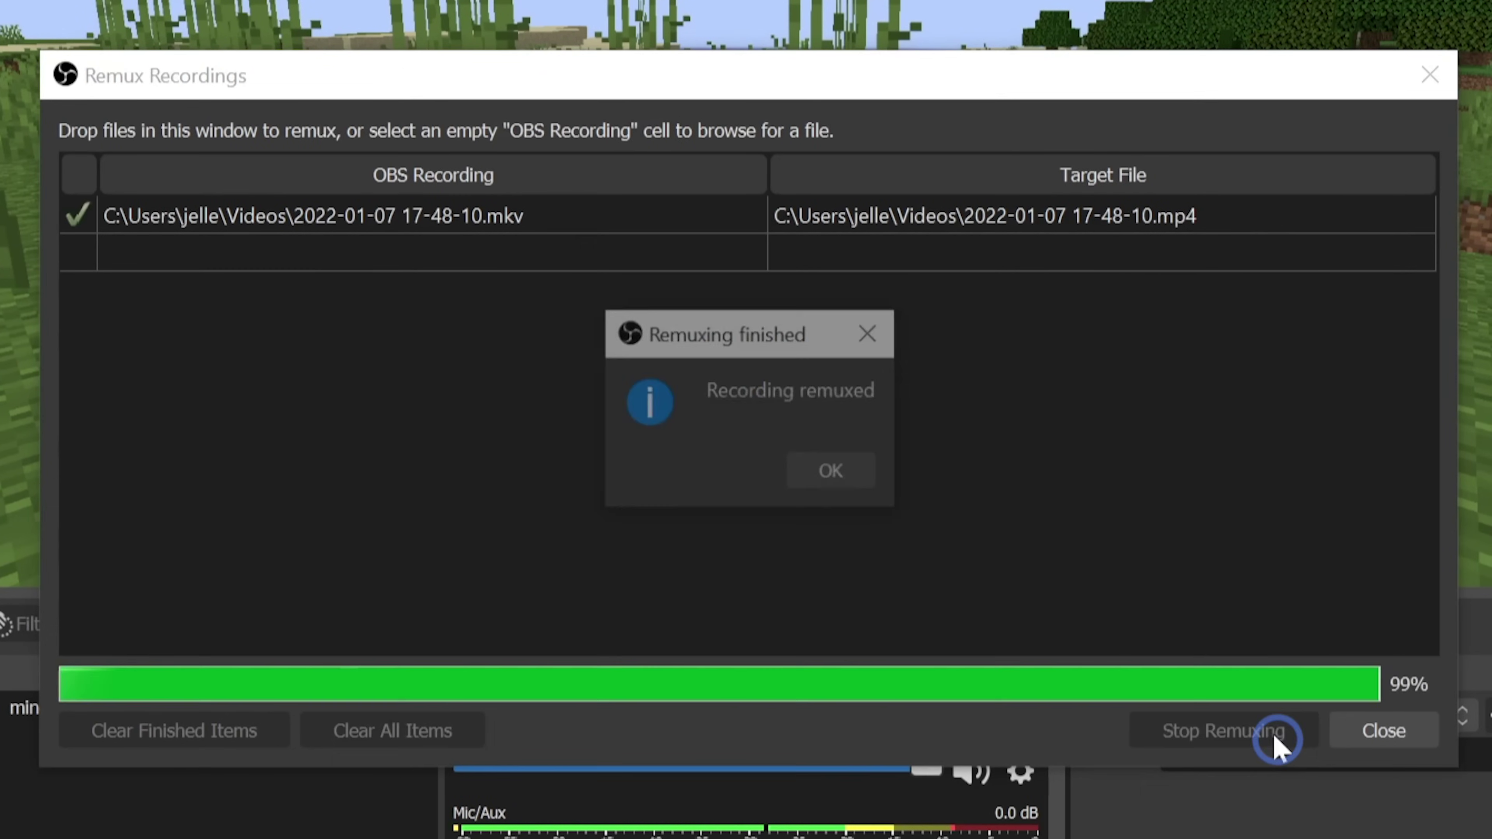
click(839, 477)
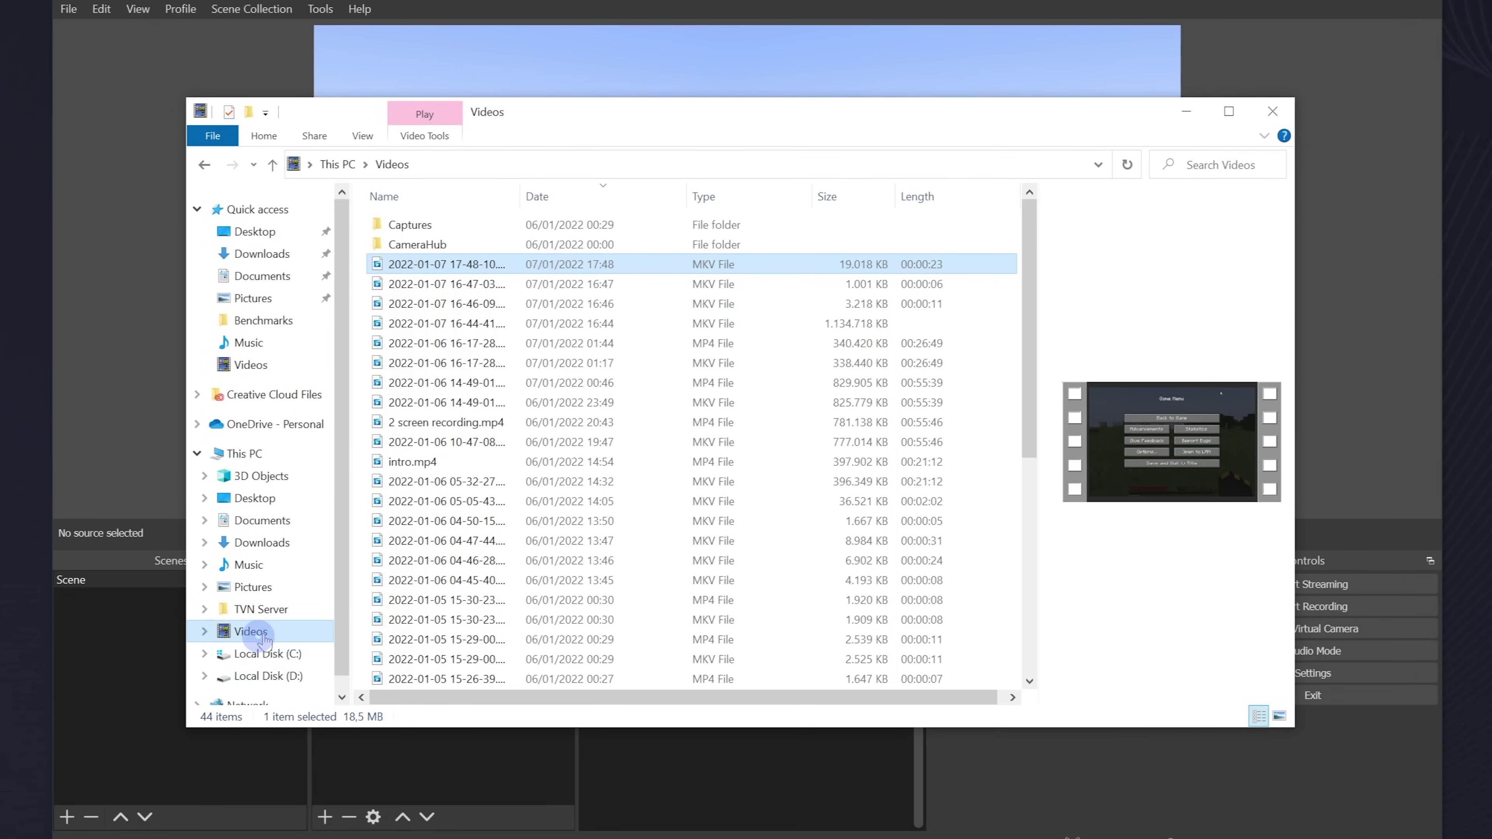
Refresh the Videos folder and play the new 17-48-10 MP4 to verify it.
click(251, 633)
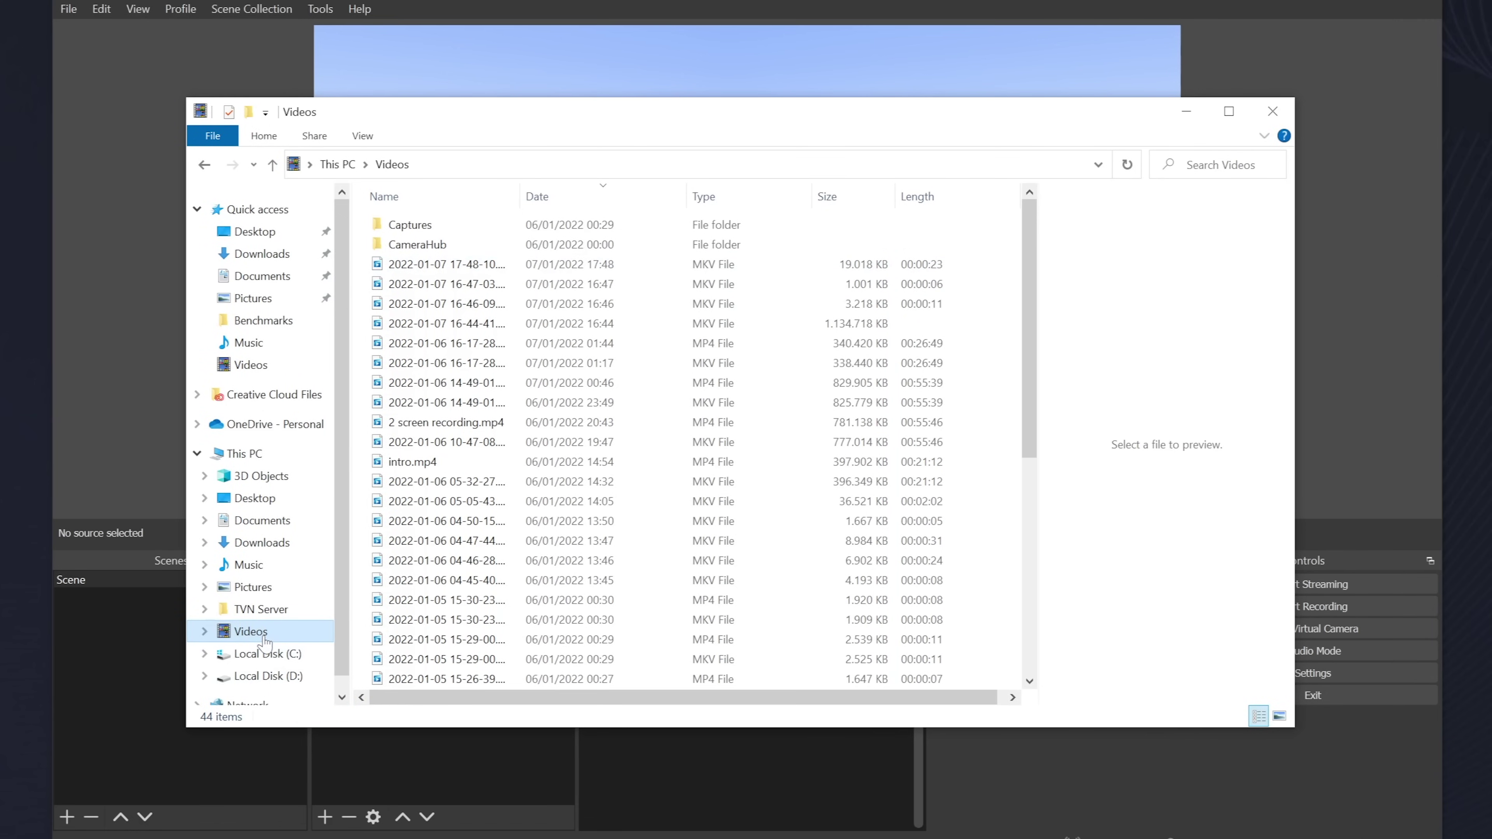
click(695, 286)
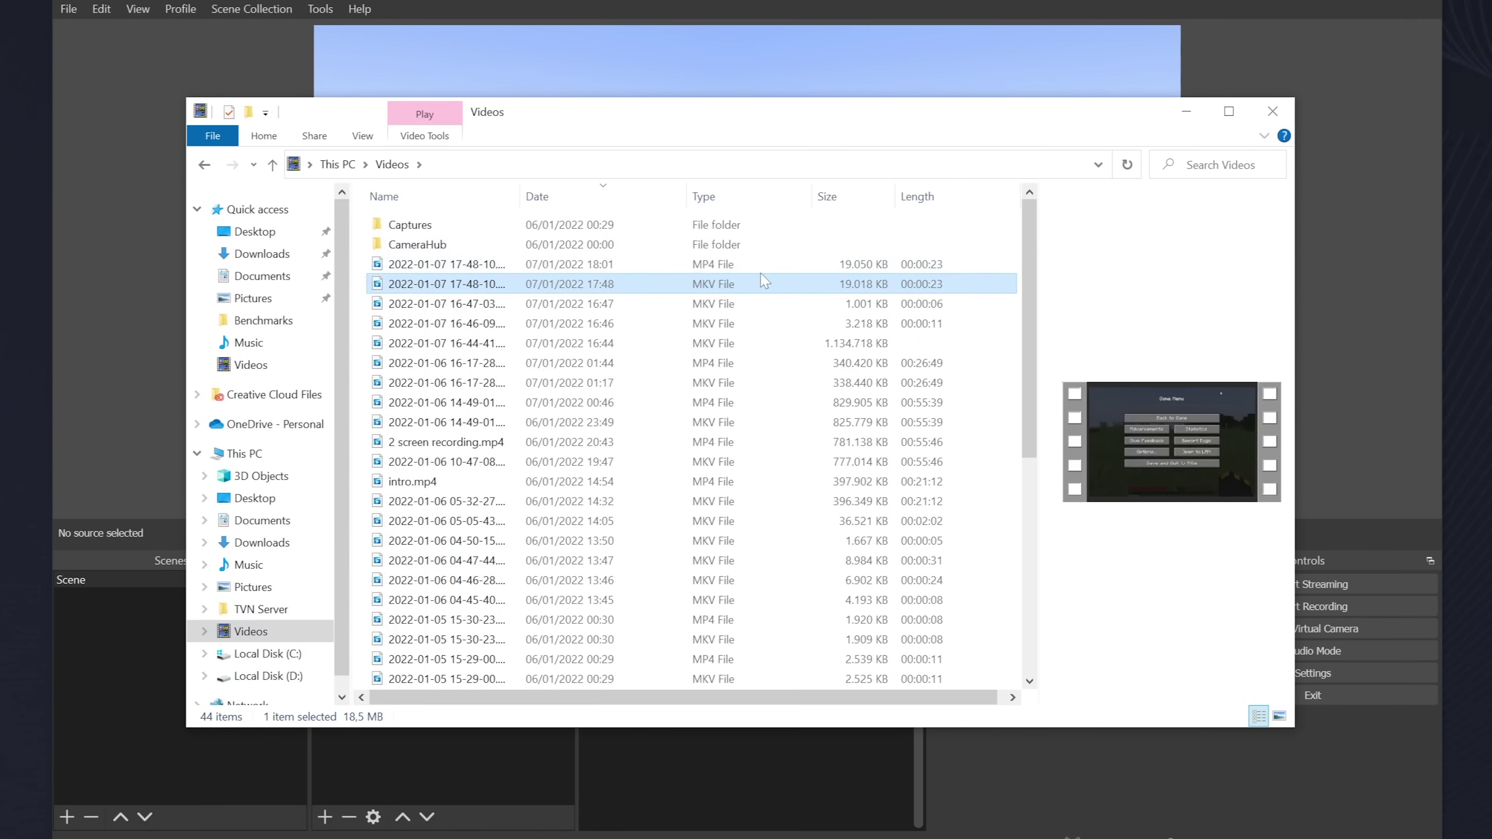
click(720, 267)
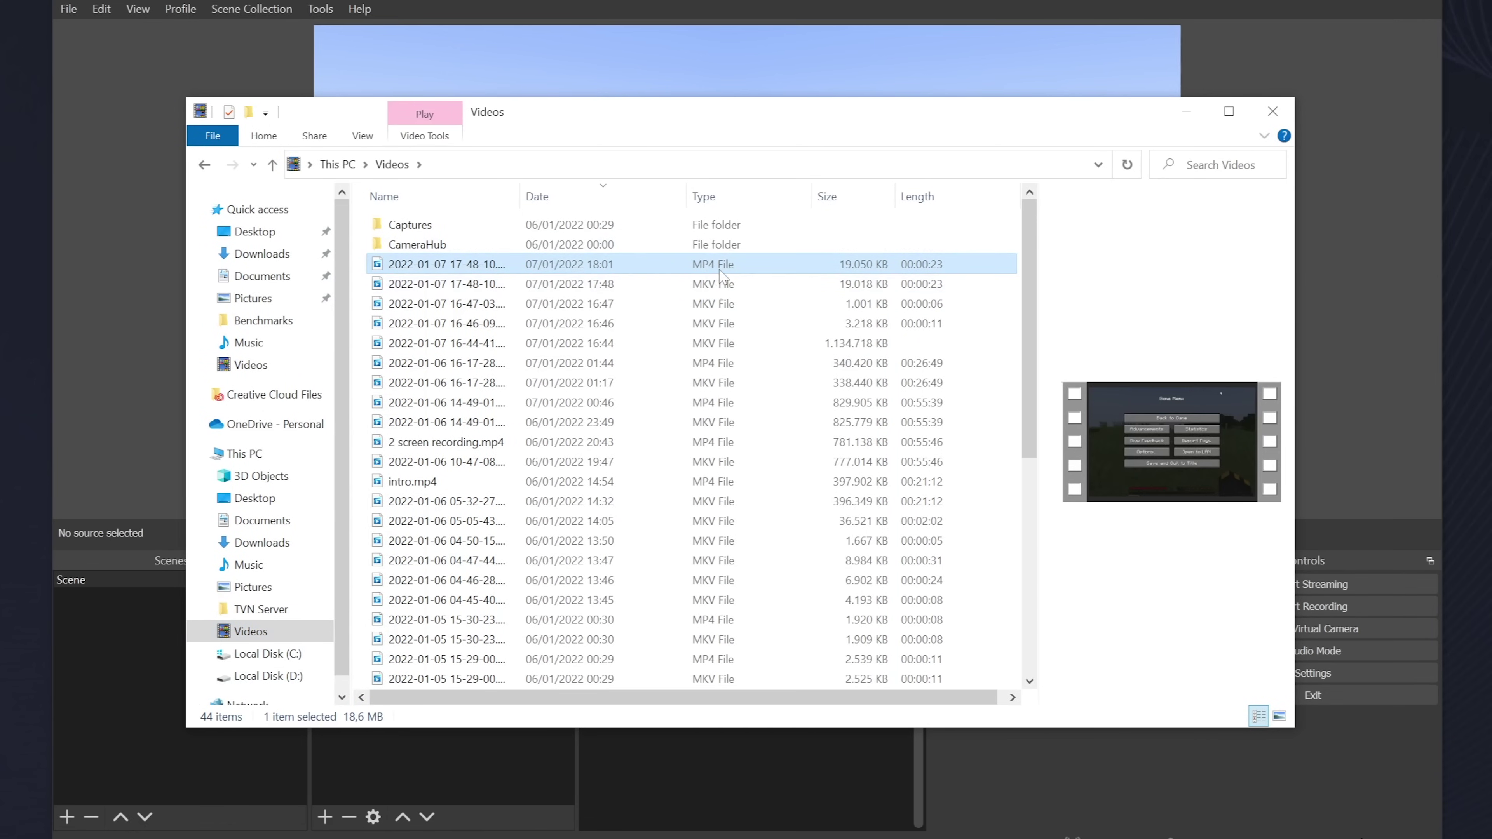
double_click(674, 266)
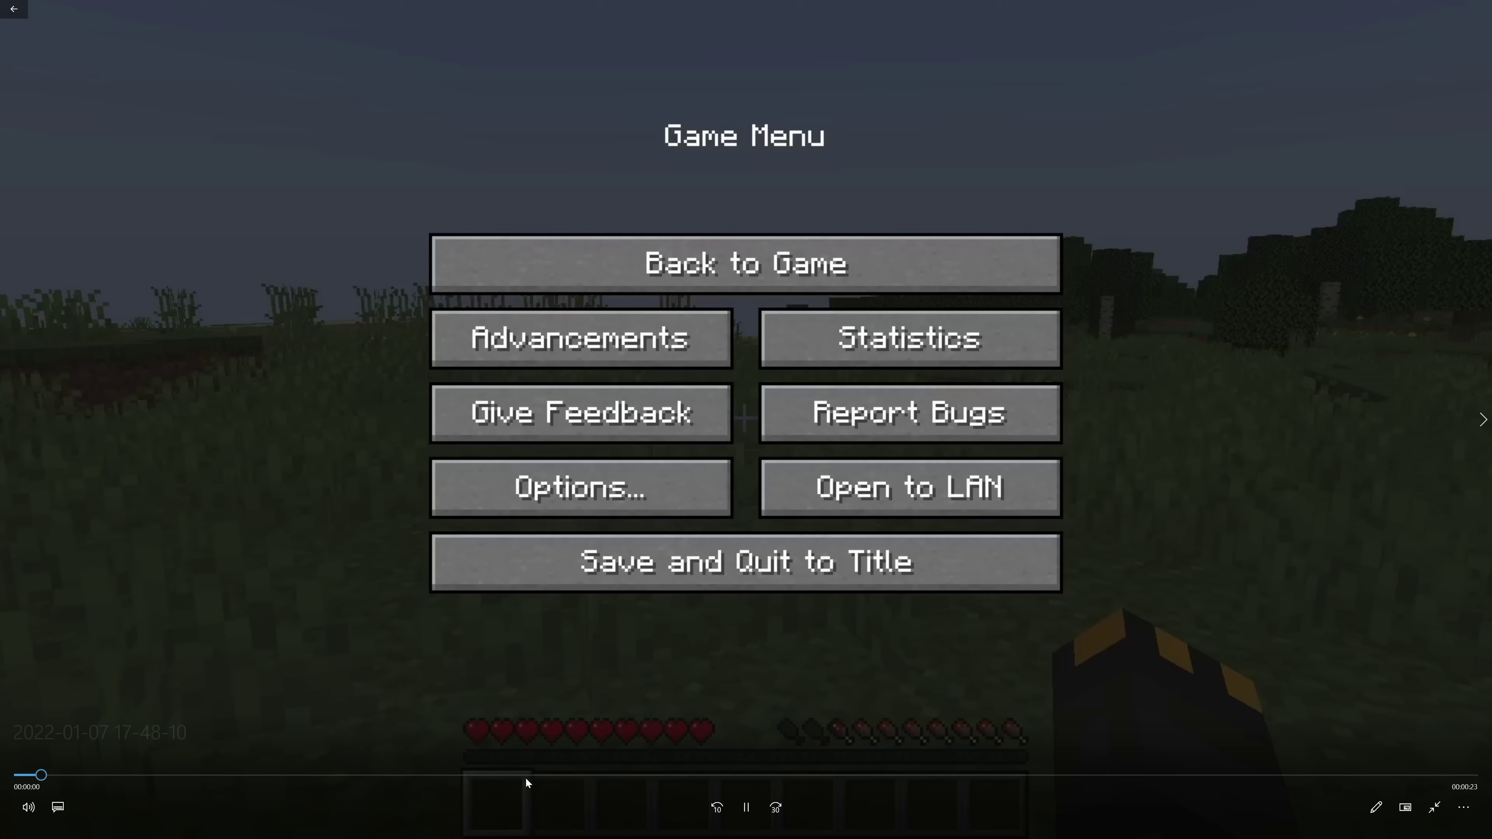